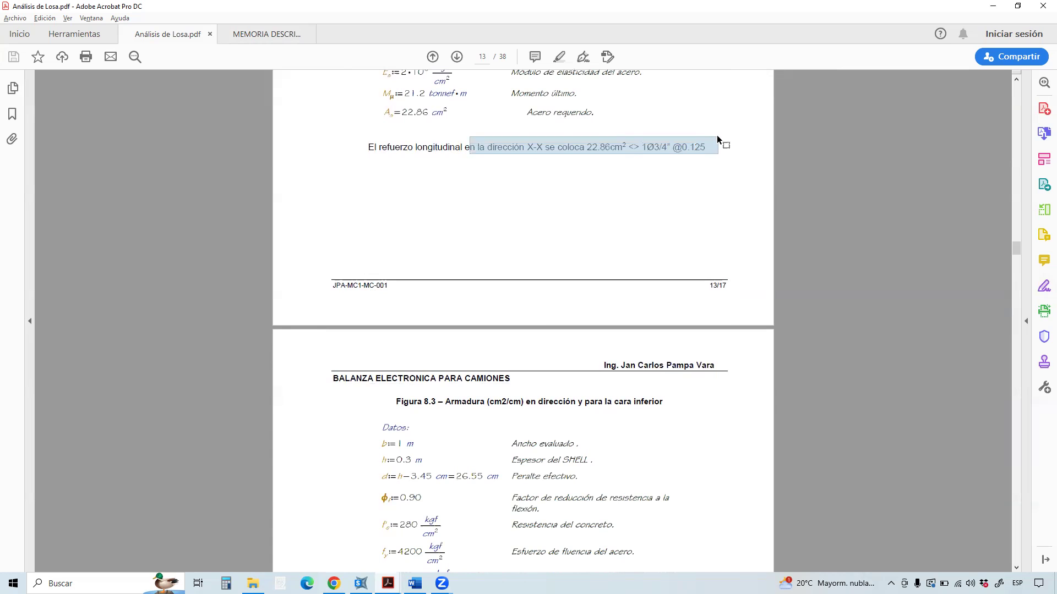
Review the longitudinal reinforcement for the X-X and Y-Y directions and the concrete shear check in the slab report.
left_click(584, 283)
scroll(585, 291, "down", 4)
scroll(587, 309, "up", 3)
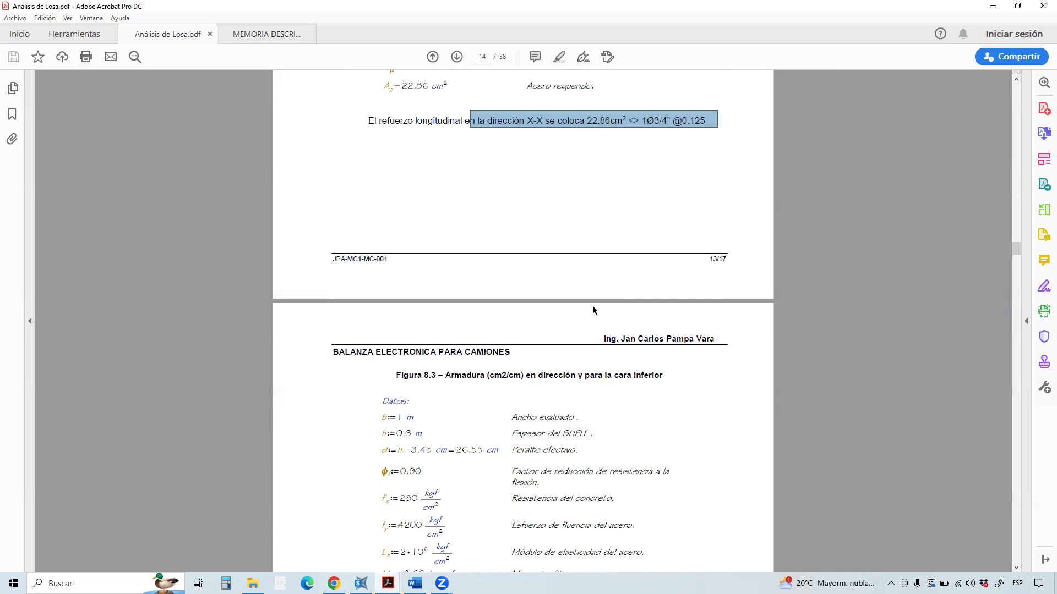
scroll(584, 354, "down", 5)
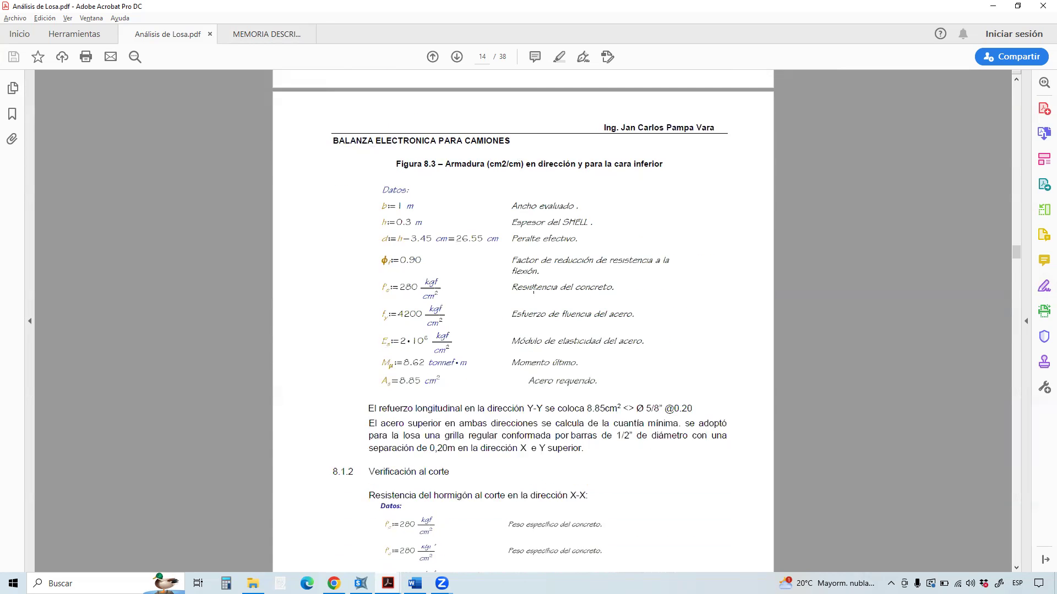
left_click_drag(582, 358, 694, 357)
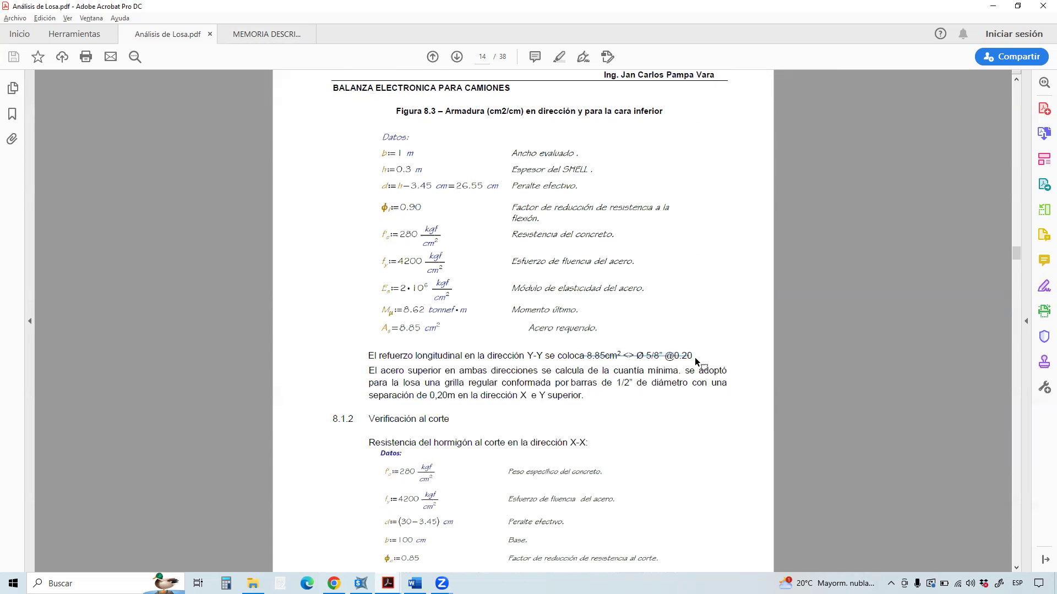
scroll(698, 361, "down", 7)
scroll(675, 392, "down", 10)
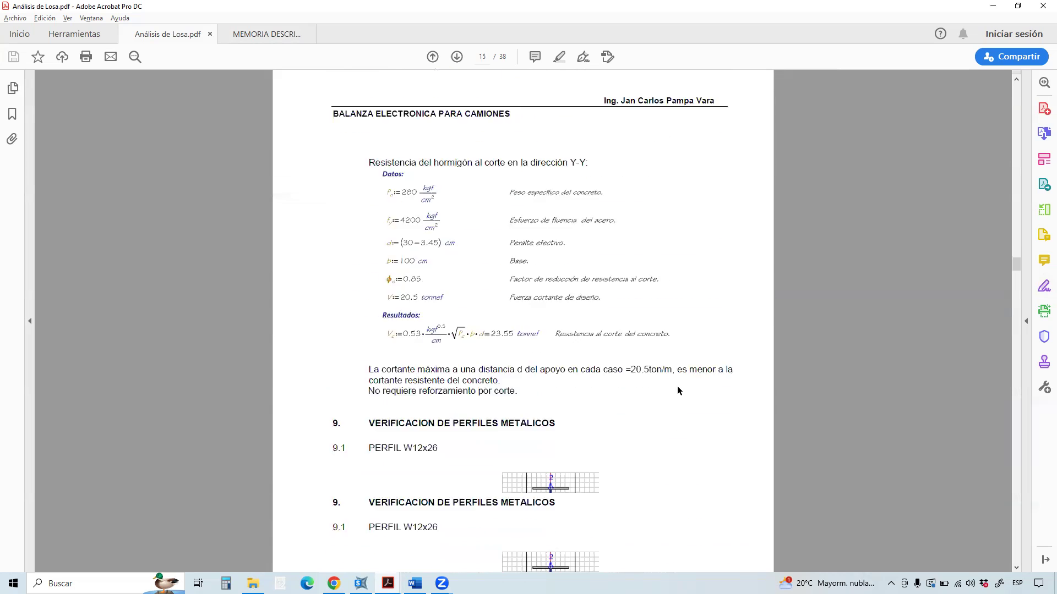
Examine the 3D drawings of the lower and upper reinforcement meshes on the report's last page.
left_click_drag(1016, 267, 1021, 561)
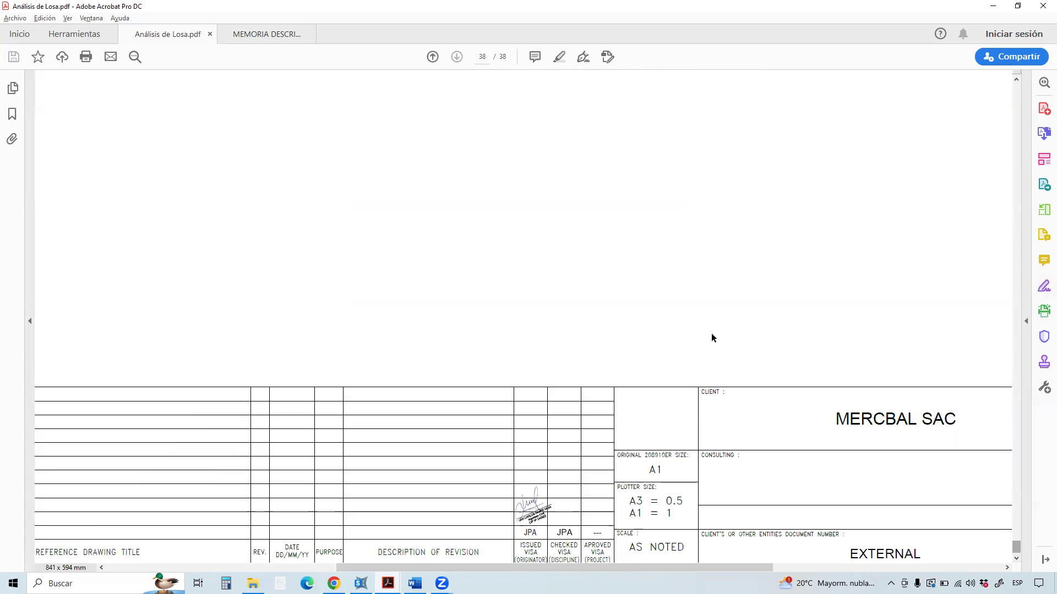
scroll(710, 337, "up", 10)
scroll(700, 335, "down", 5)
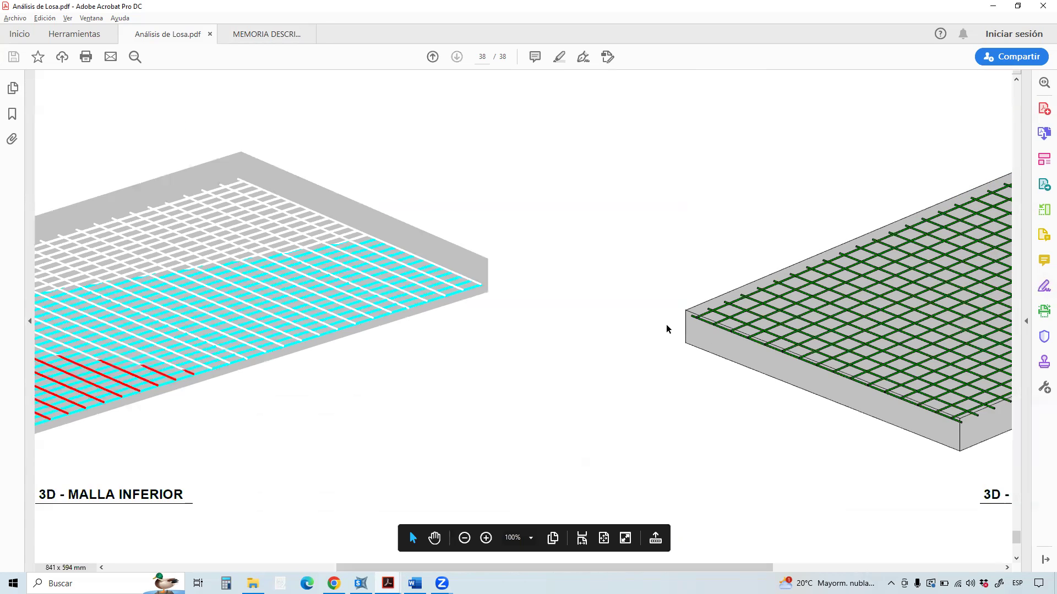
scroll(530, 319, "up", 2)
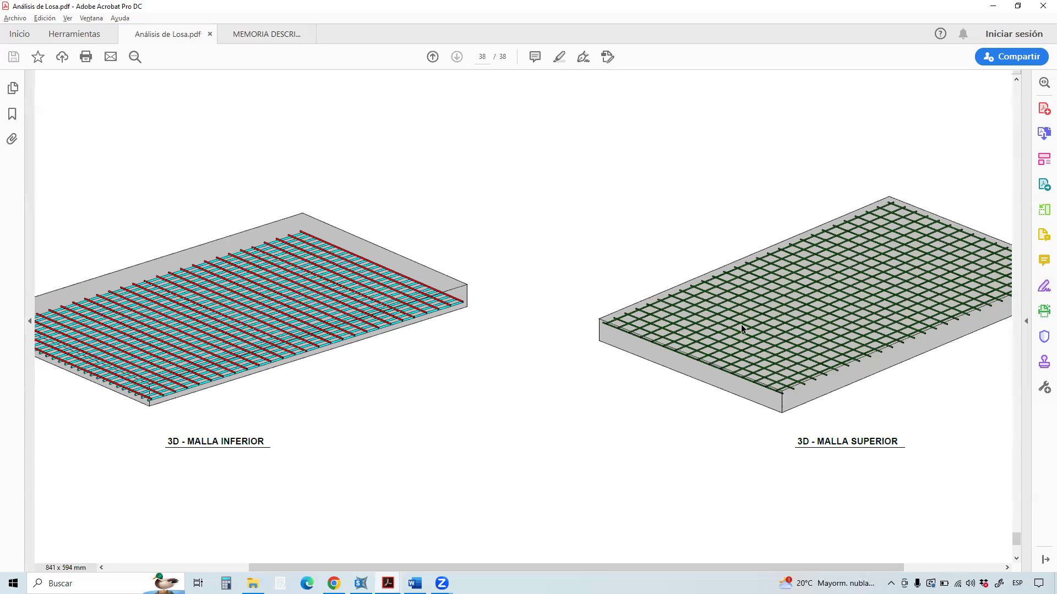
scroll(661, 397, "down", 2)
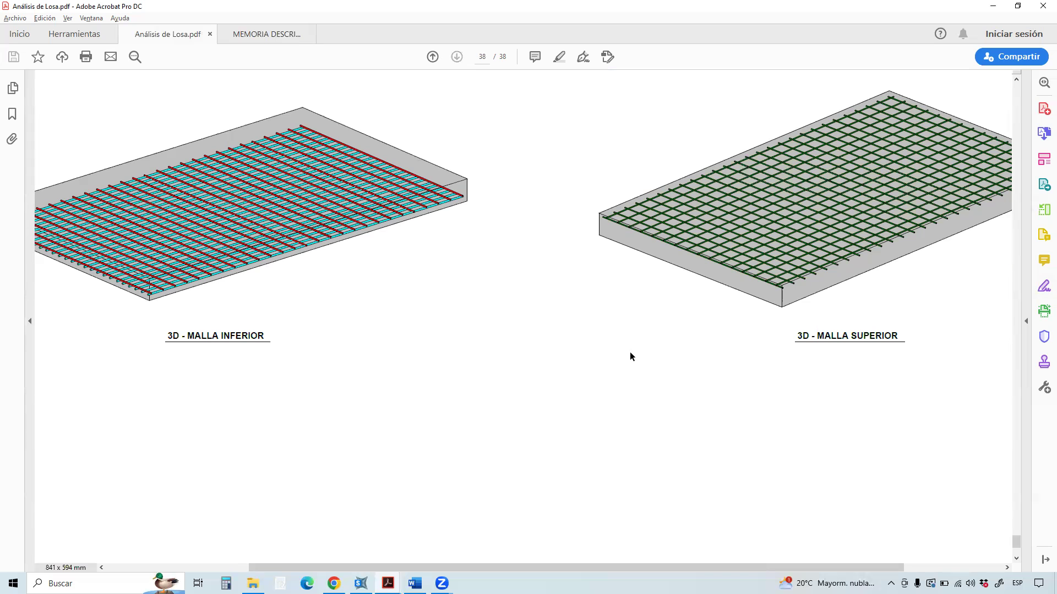
scroll(630, 353, "down", 4)
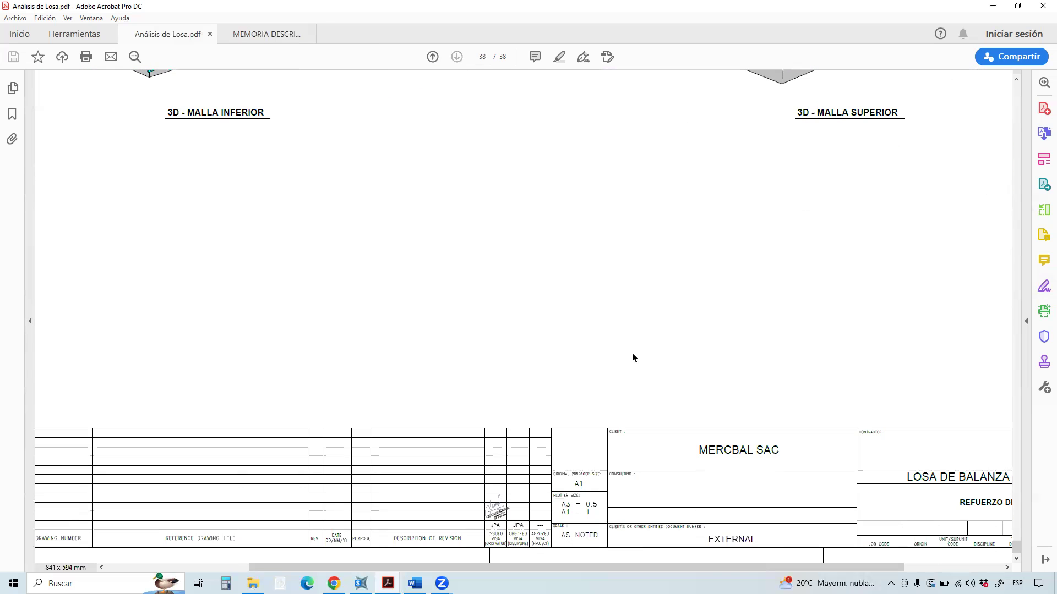
scroll(633, 355, "up", 2)
scroll(645, 355, "up", 4)
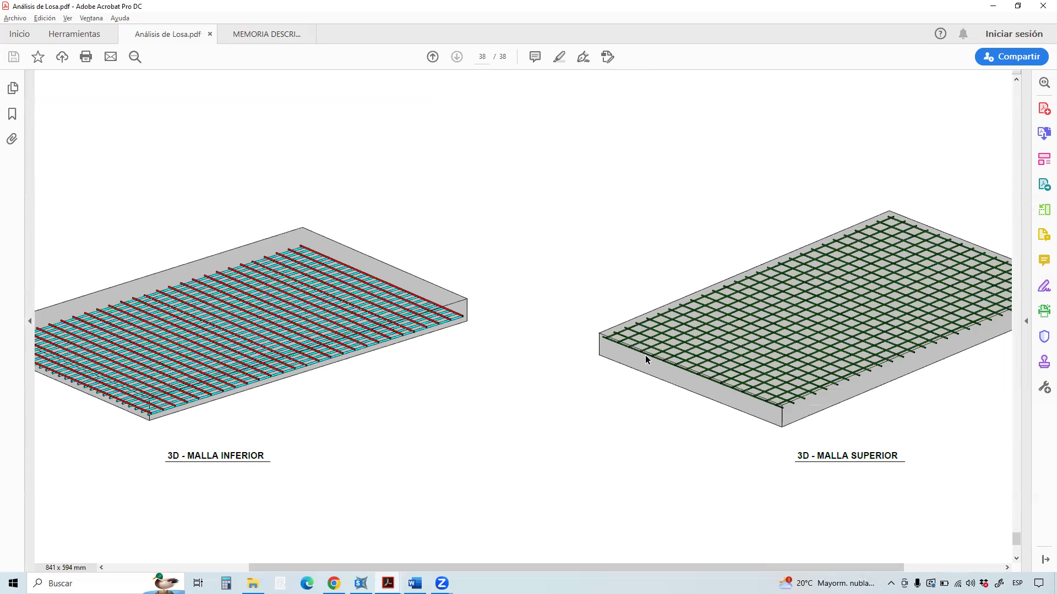
key("ctrl+2")
scroll(1018, 547, "down", 3)
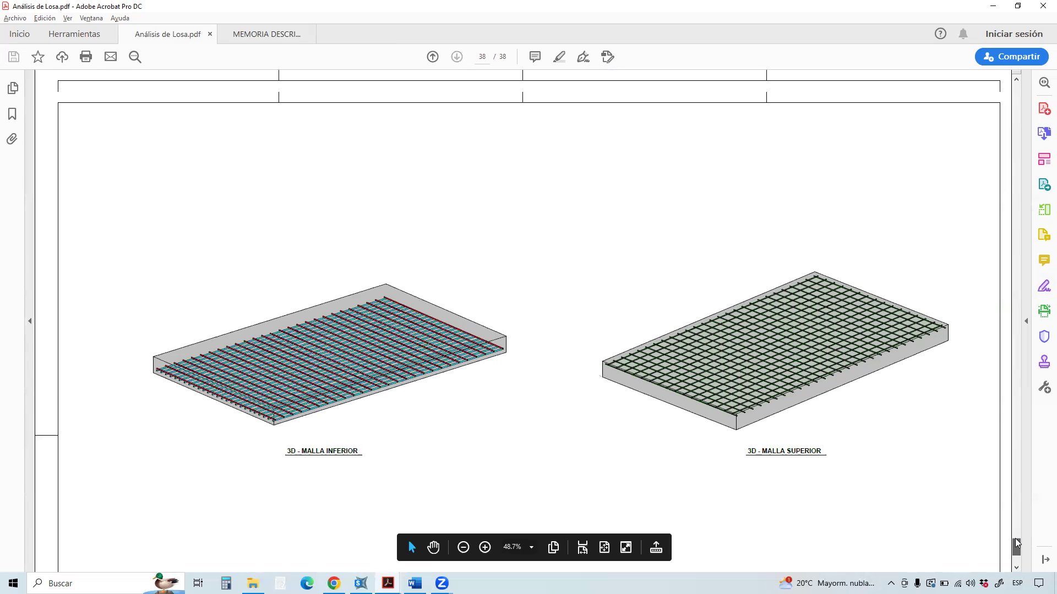
Go back to the title page of the pseudo-experimental analysis of the electronic scale design and highlight its title.
left_click_drag(1004, 486, 1003, 330)
scroll(512, 389, "up", 10)
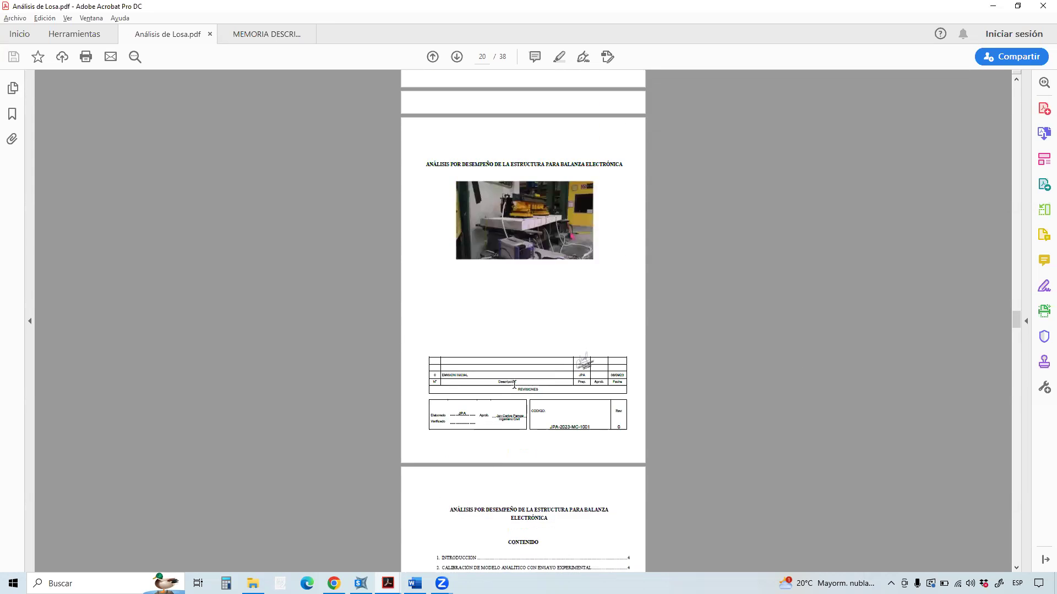
scroll(511, 315, "up", 2, "ctrl")
scroll(476, 289, "up", 8)
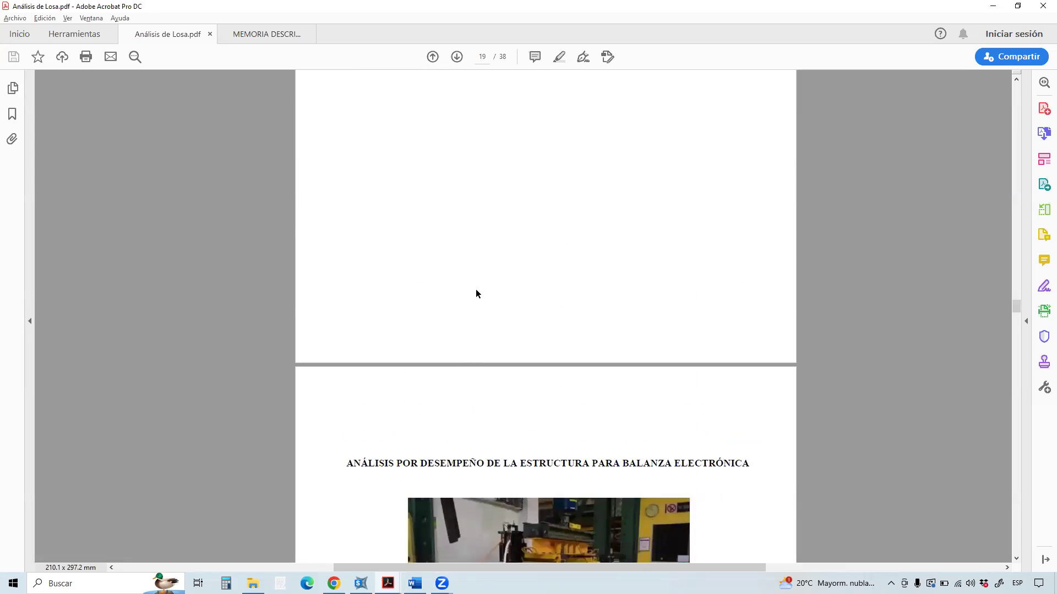
left_click_drag(411, 246, 625, 253)
left_click(698, 324)
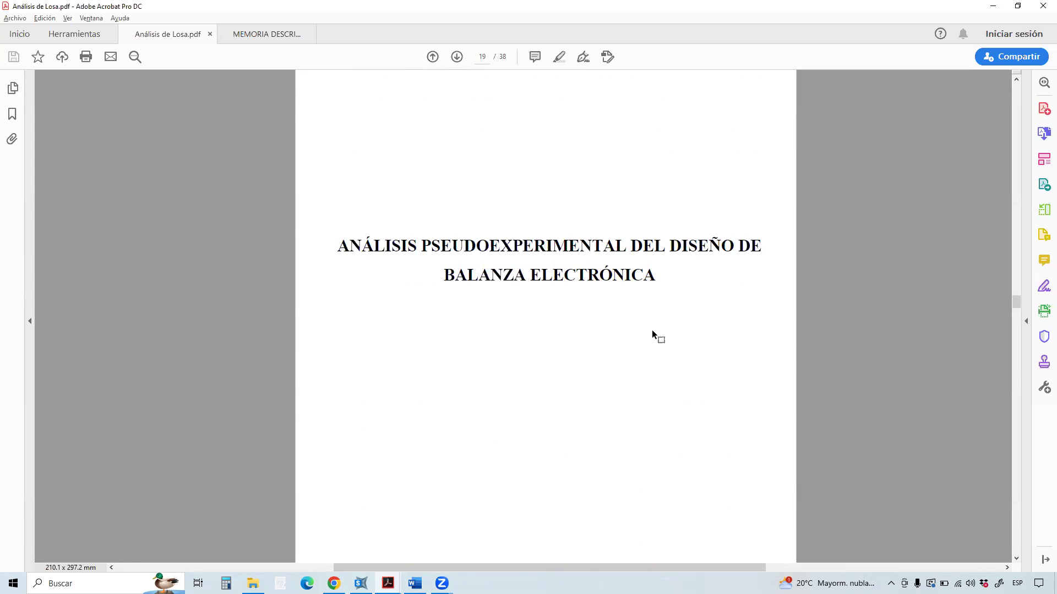
scroll(524, 345, "down", 3)
scroll(525, 343, "up", 3)
scroll(526, 342, "down", 3)
scroll(531, 317, "up", 3)
left_click_drag(337, 247, 562, 251)
Examine the test photo on the performance analysis cover page and continue to the table of contents.
scroll(634, 407, "down", 9)
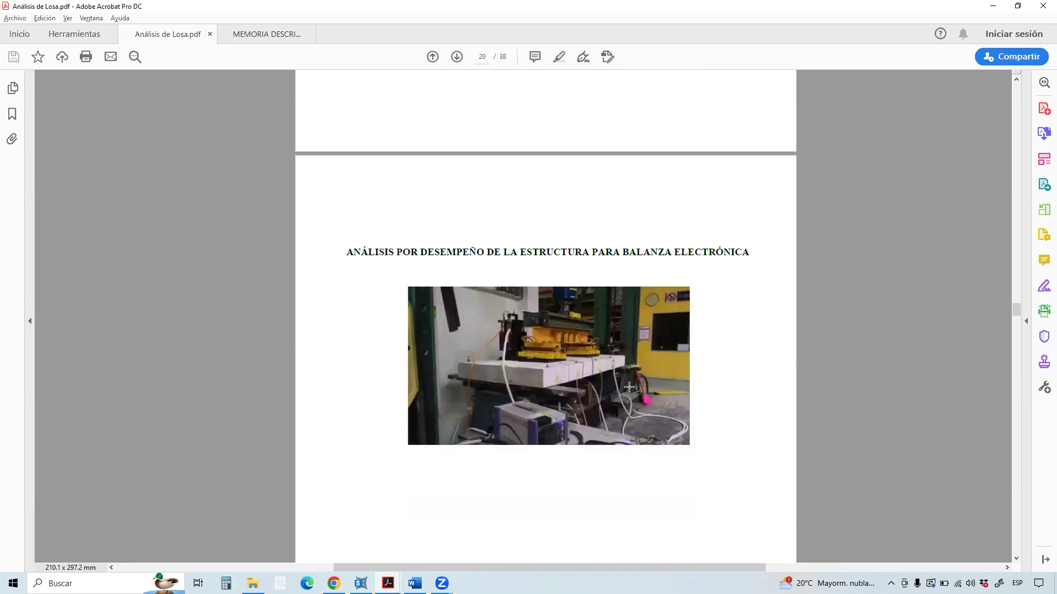
scroll(508, 361, "down", 3)
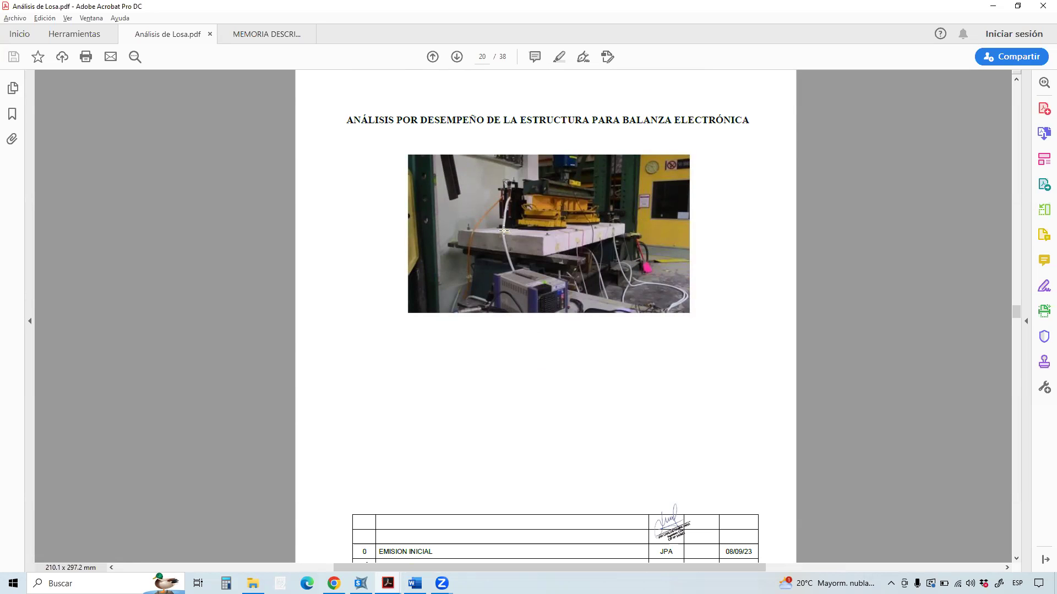
left_click_drag(438, 175, 675, 295)
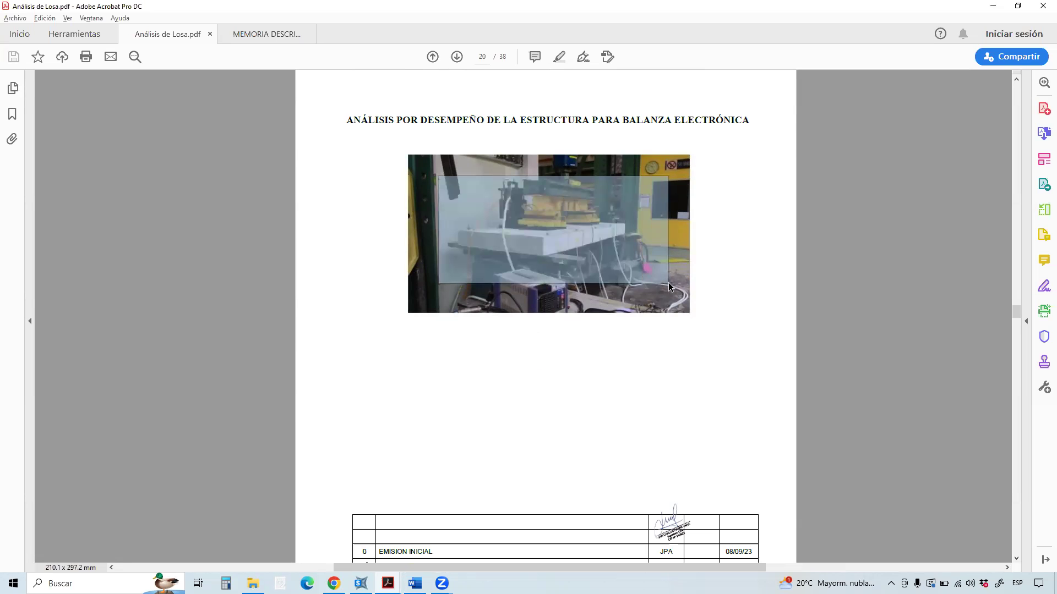
scroll(581, 406, "down", 18)
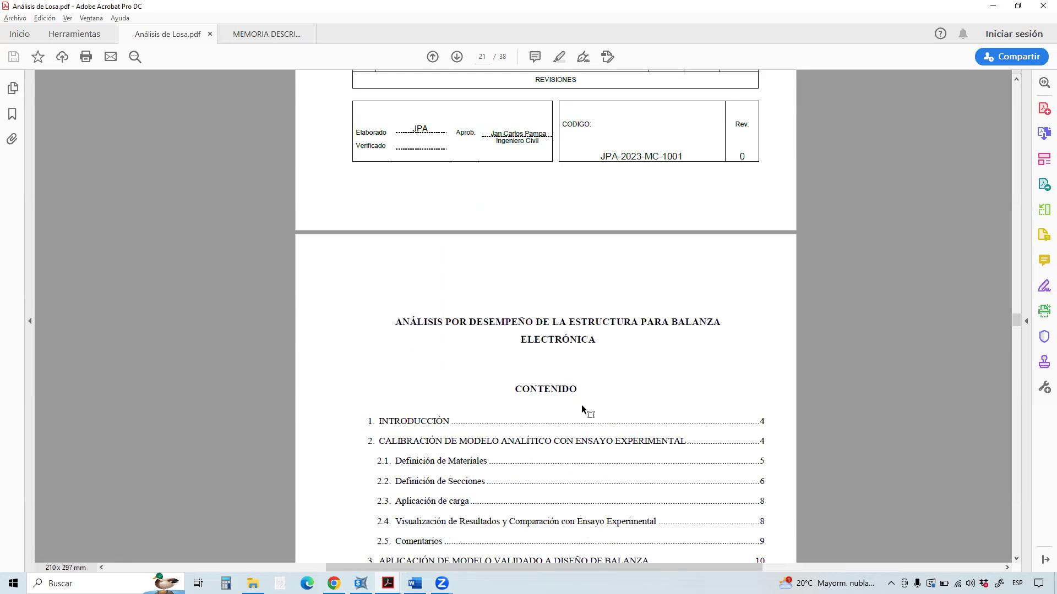
Review the reference papers listed in section 2 on calibrating the analytical model with experimental testing, marking them while reading.
scroll(584, 405, "down", 12)
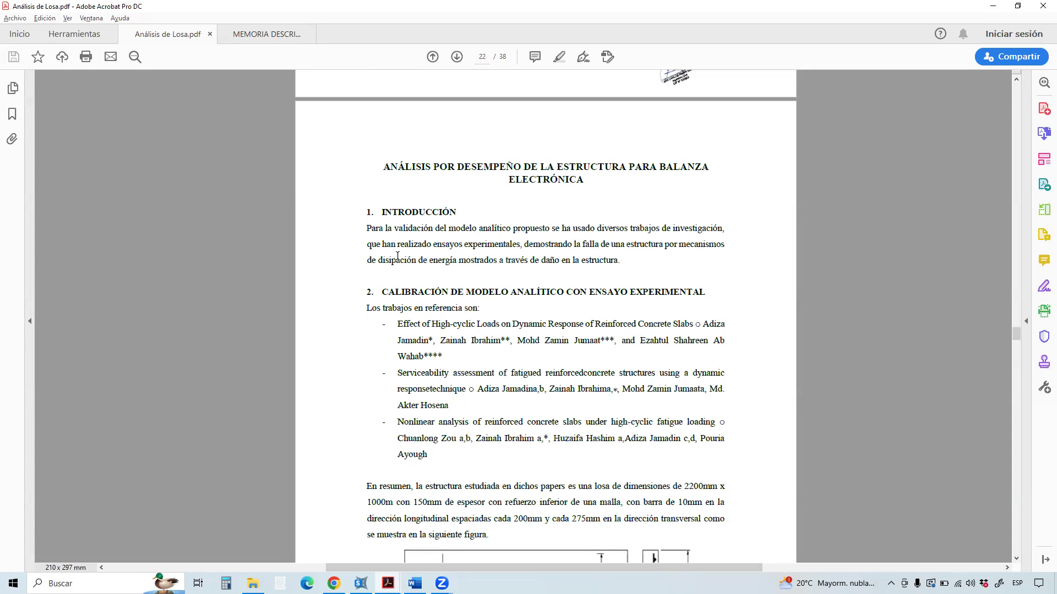
left_click_drag(383, 294, 435, 465)
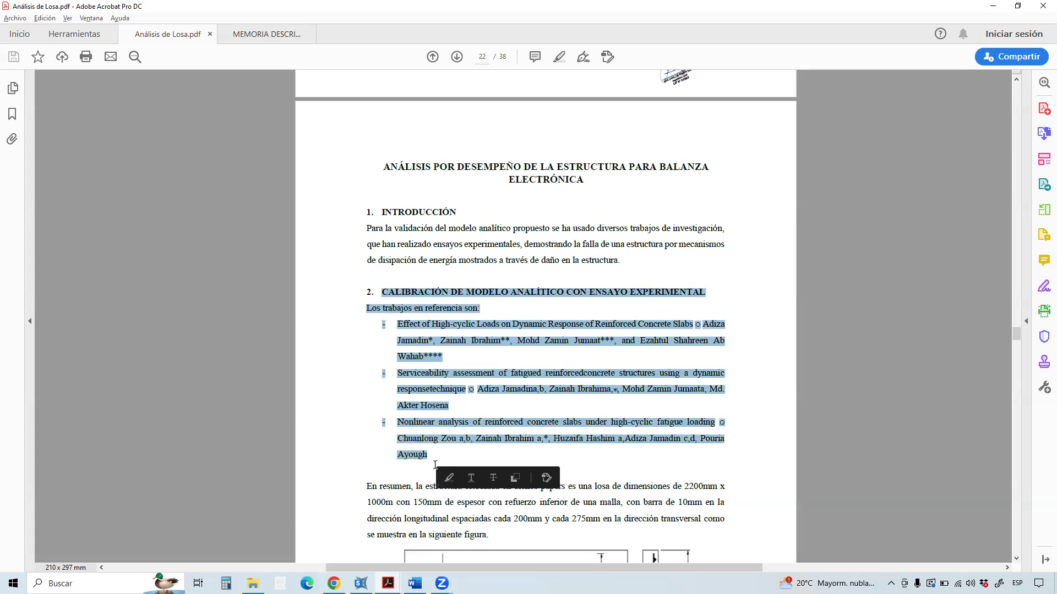
left_click(435, 465)
left_click_drag(398, 324, 448, 465)
left_click(448, 464)
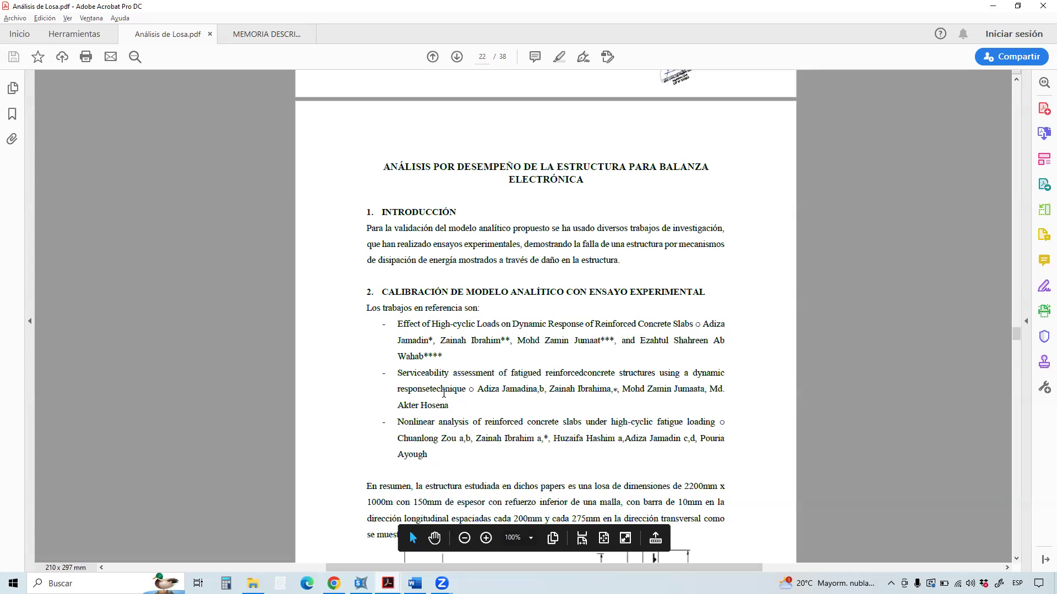
Examine the tested slab scheme in Figure 1, marking its plan view.
scroll(444, 393, "down", 8)
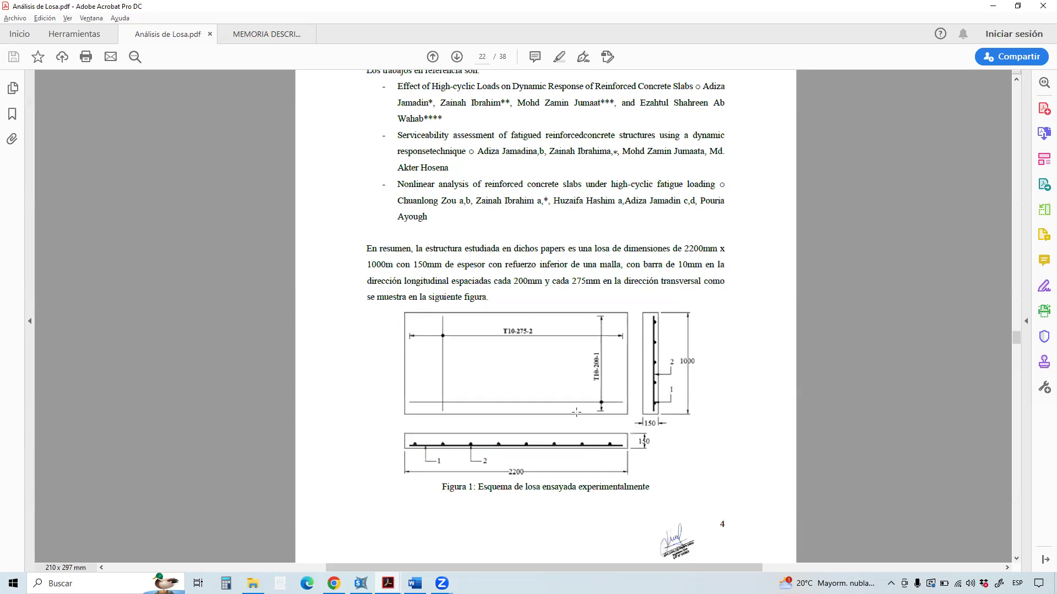
scroll(576, 412, "up", 1)
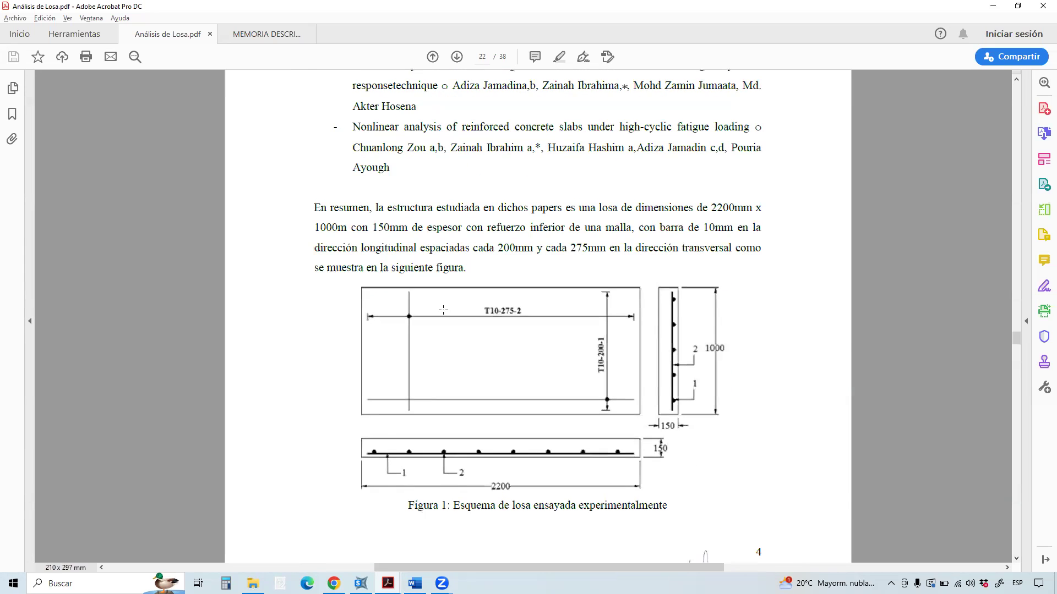
scroll(402, 293, "down", 1)
left_click_drag(343, 259, 645, 394)
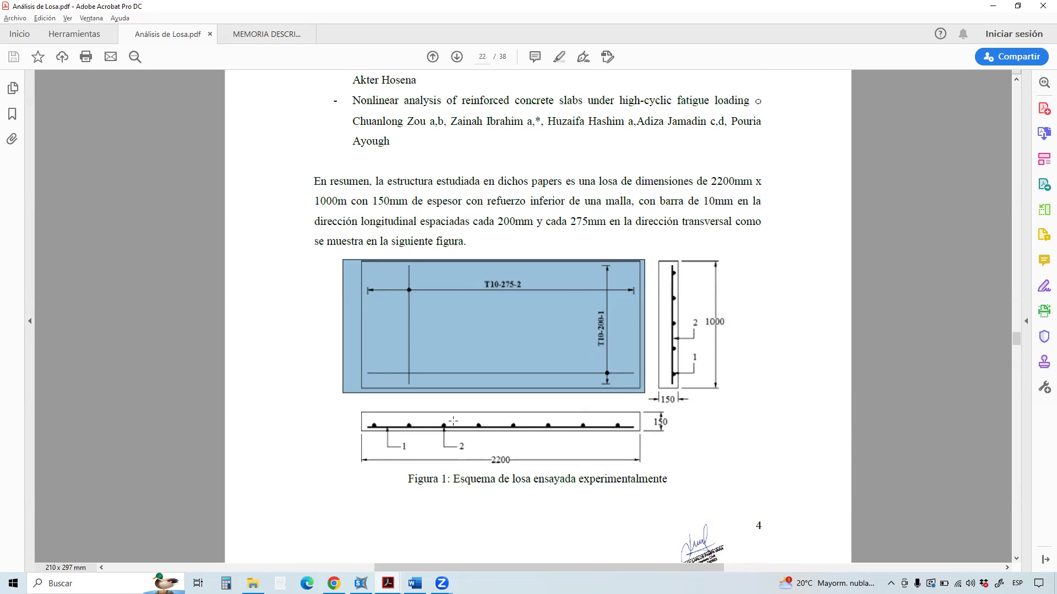
scroll(567, 350, "down", 1)
Skim the concrete and steel material definitions and bring the experimental test setup diagram into close view.
scroll(567, 350, "down", 5)
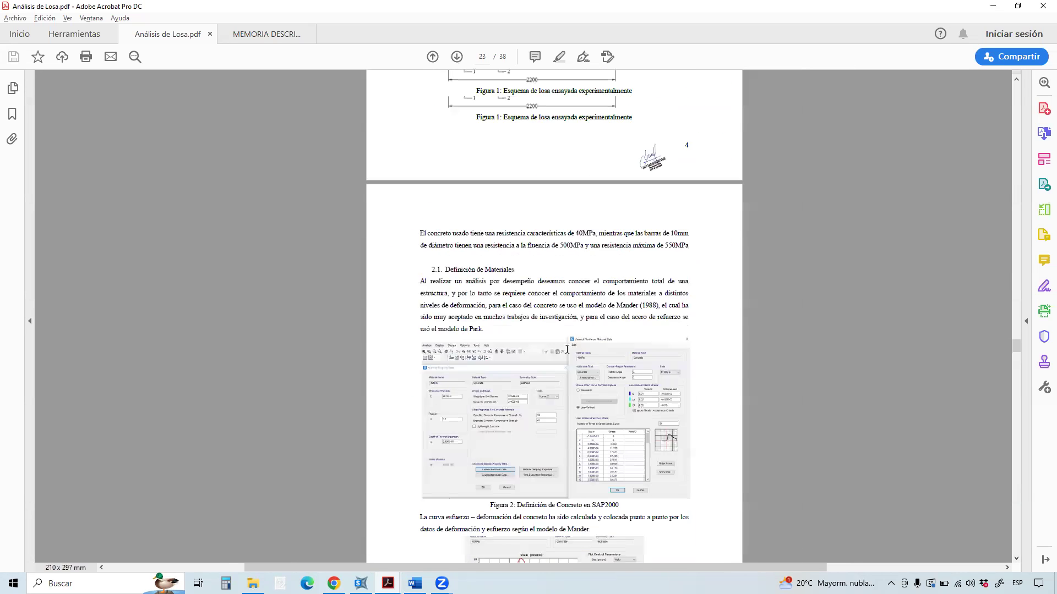
scroll(566, 350, "down", 5)
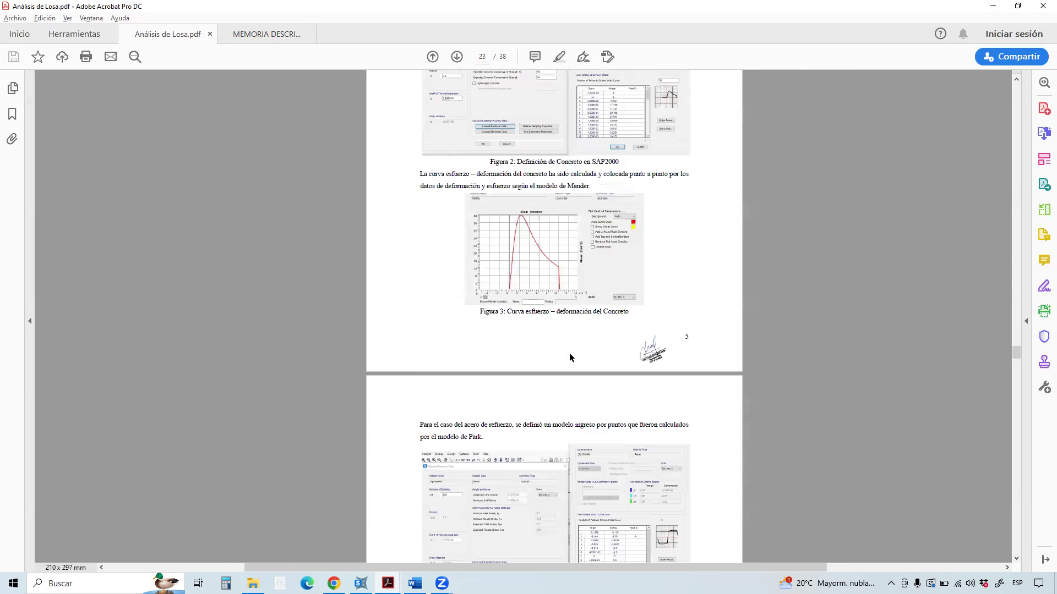
scroll(569, 355, "down", 10)
scroll(573, 410, "up", 2)
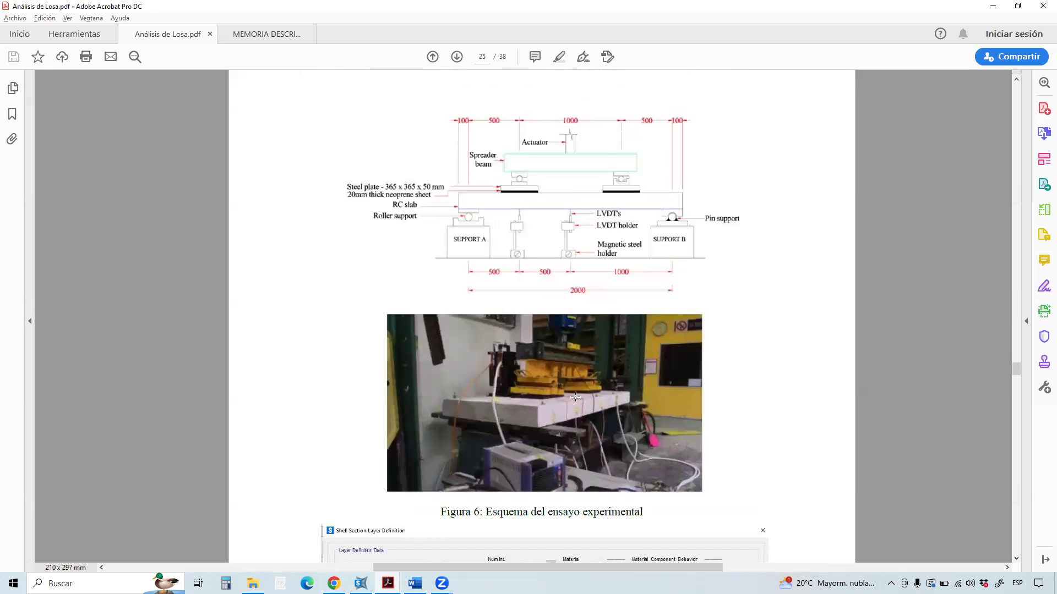
scroll(575, 397, "up", 1)
scroll(537, 283, "down", 2)
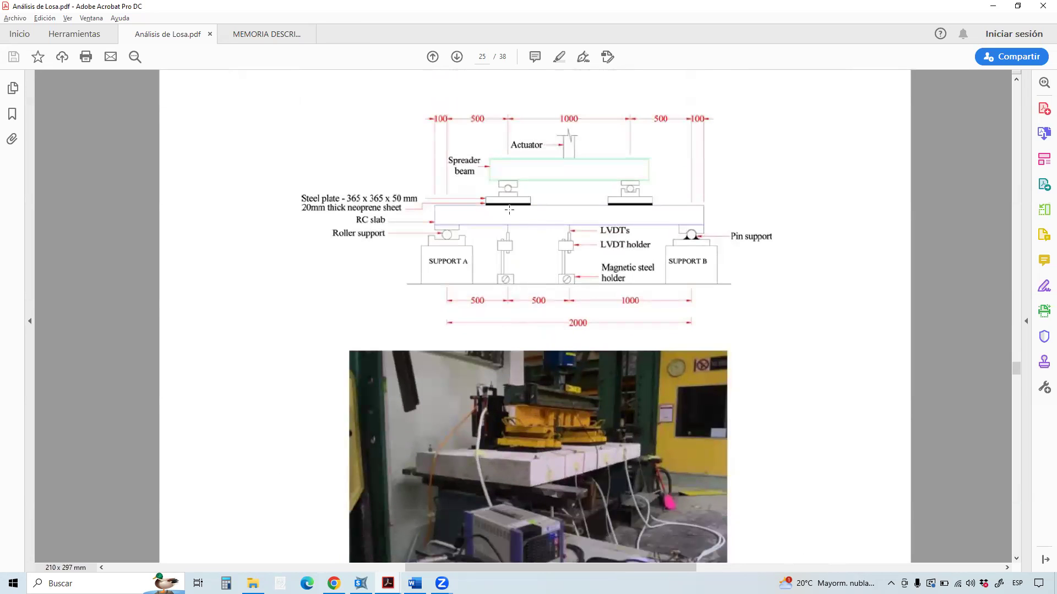
Examine the loading plates, their dimensions and the span between them in the experimental test setup diagram.
left_click_drag(534, 211, 535, 210)
left_click_drag(661, 223, 660, 223)
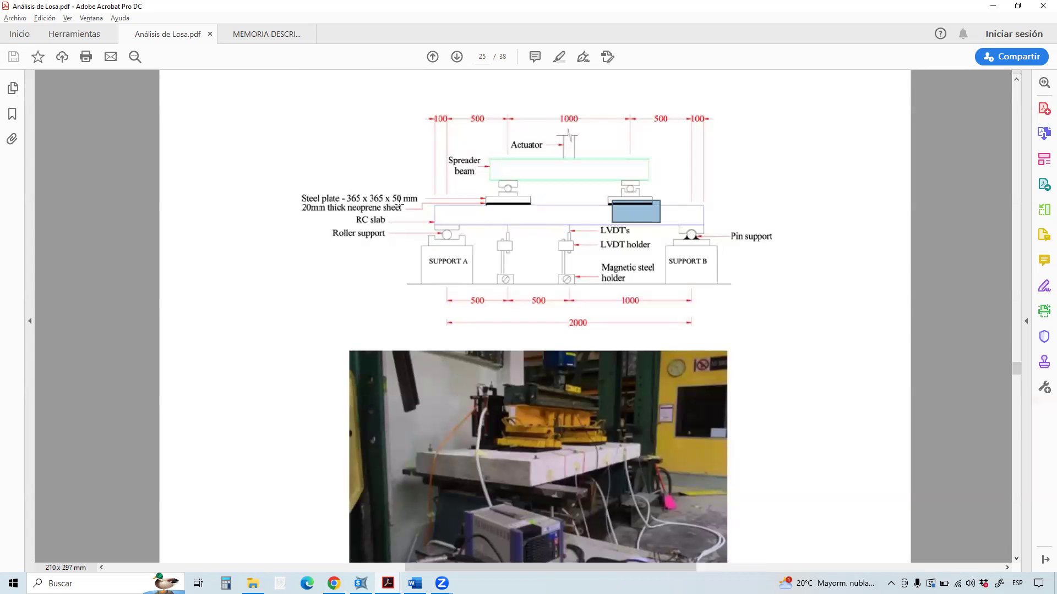
left_click_drag(412, 204, 384, 202)
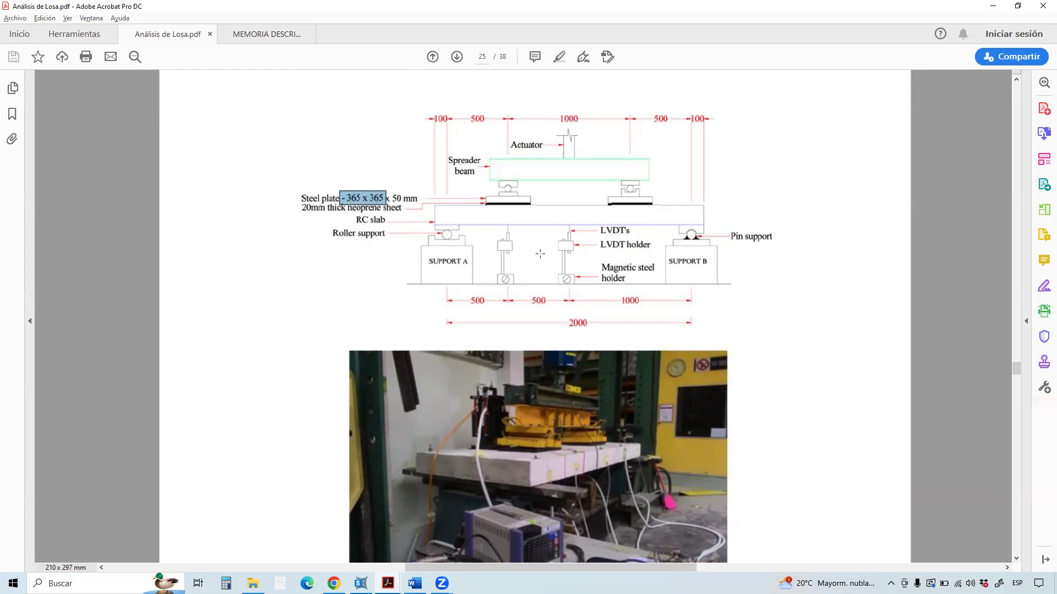
left_click_drag(636, 191, 504, 258)
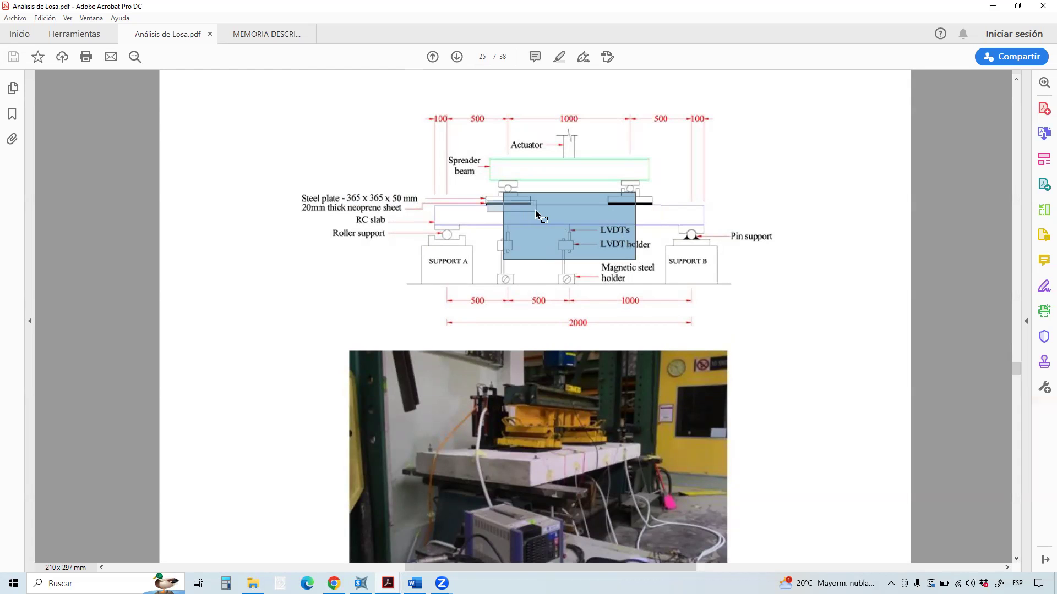
left_click(535, 210)
left_click(618, 203)
Examine the experimental test photo in Figure 6, marking the loaded concrete slab.
scroll(596, 274, "down", 5)
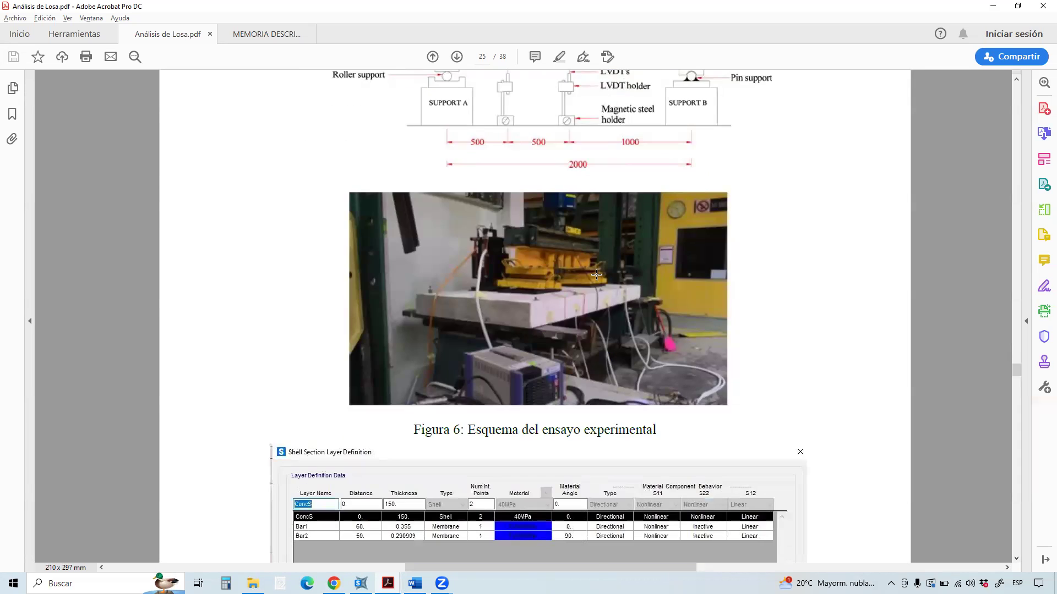
scroll(596, 274, "up", 4)
left_click_drag(487, 411, 642, 479)
scroll(664, 384, "down", 2)
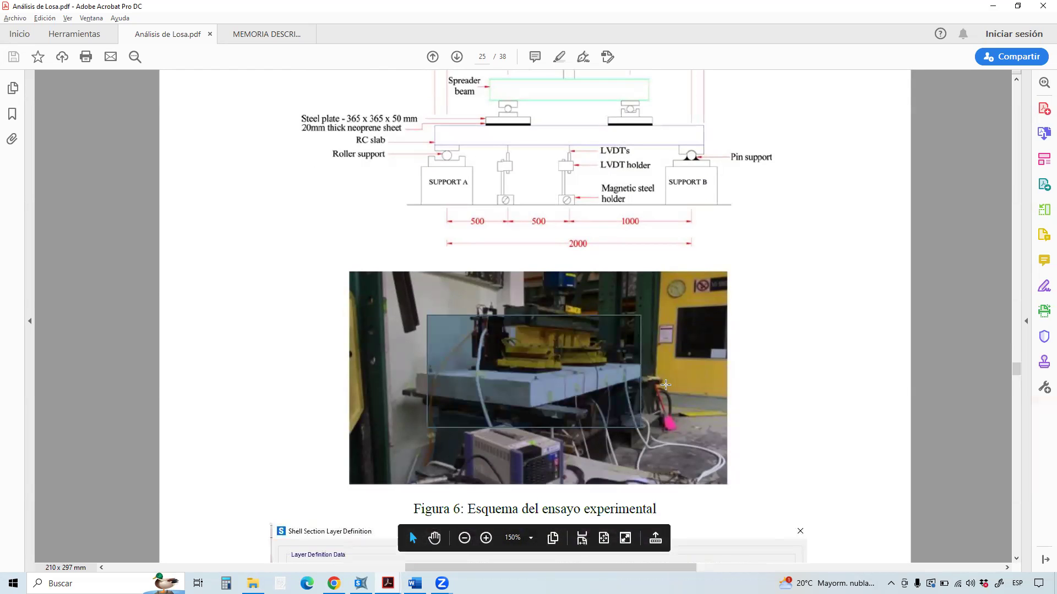
Examine the load-deflection chart in Figure 9 comparing the analytical model with the experimental curves.
left_click(1018, 350)
left_click_drag(1018, 350, 1018, 385)
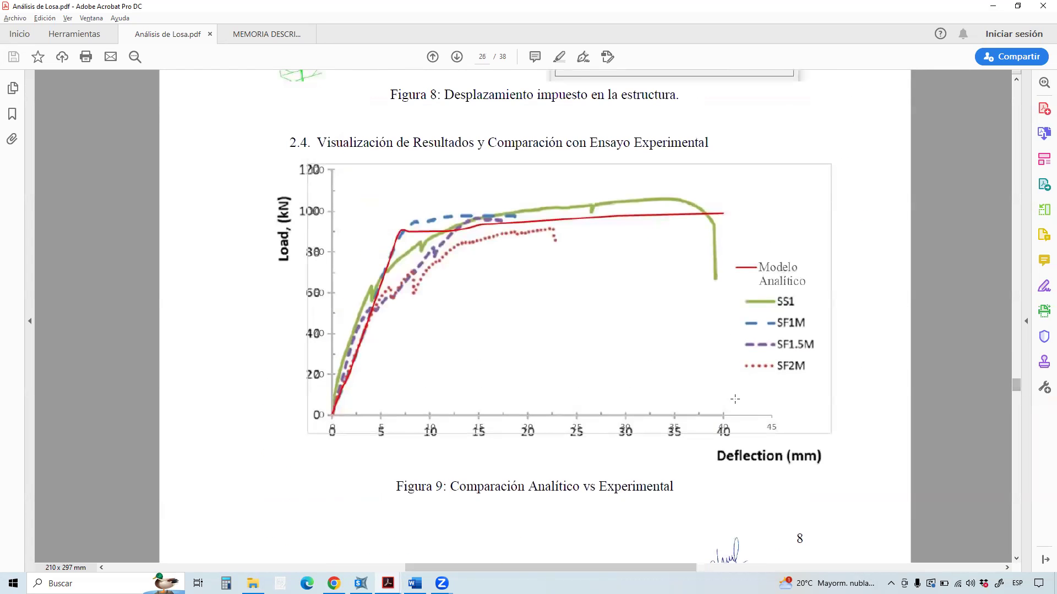
scroll(734, 399, "down", 1)
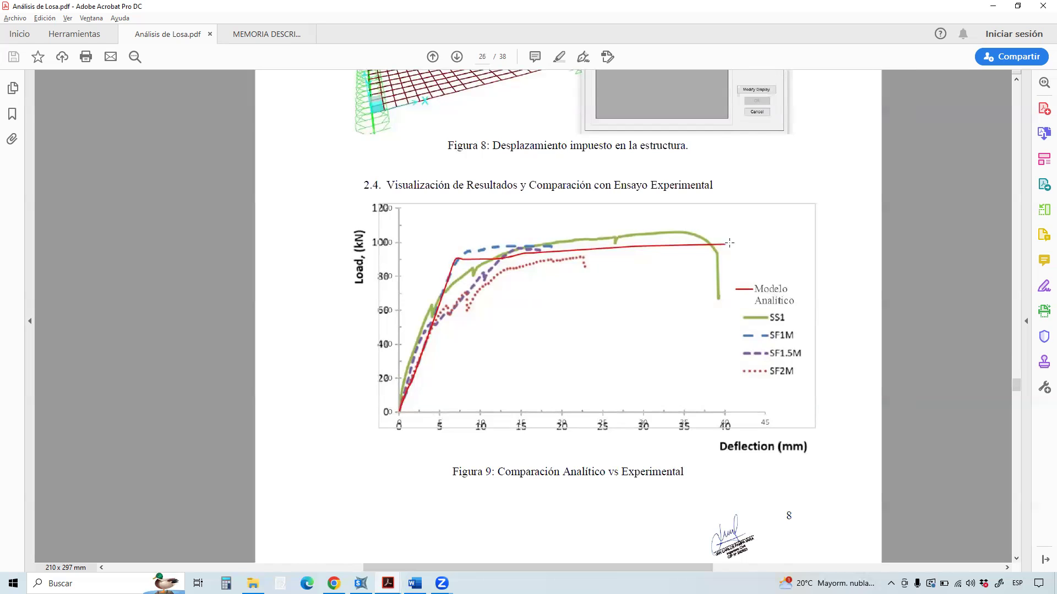
Mark the SS1 curve in the Figure 9 legend and examine the imposed displacement in Figure 8 against the chart.
left_click_drag(791, 327, 732, 302)
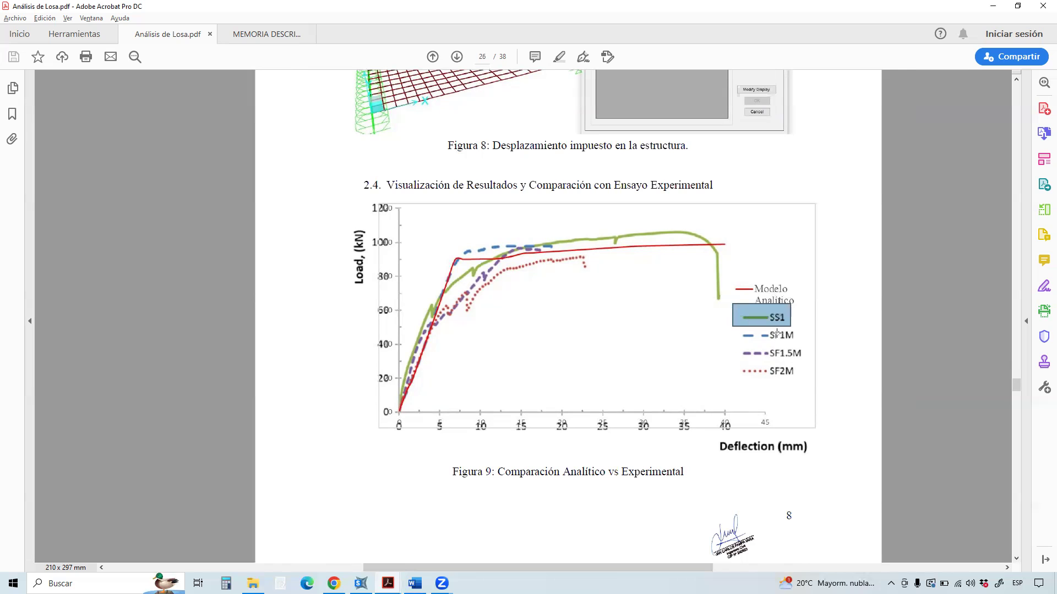
scroll(527, 324, "up", 3)
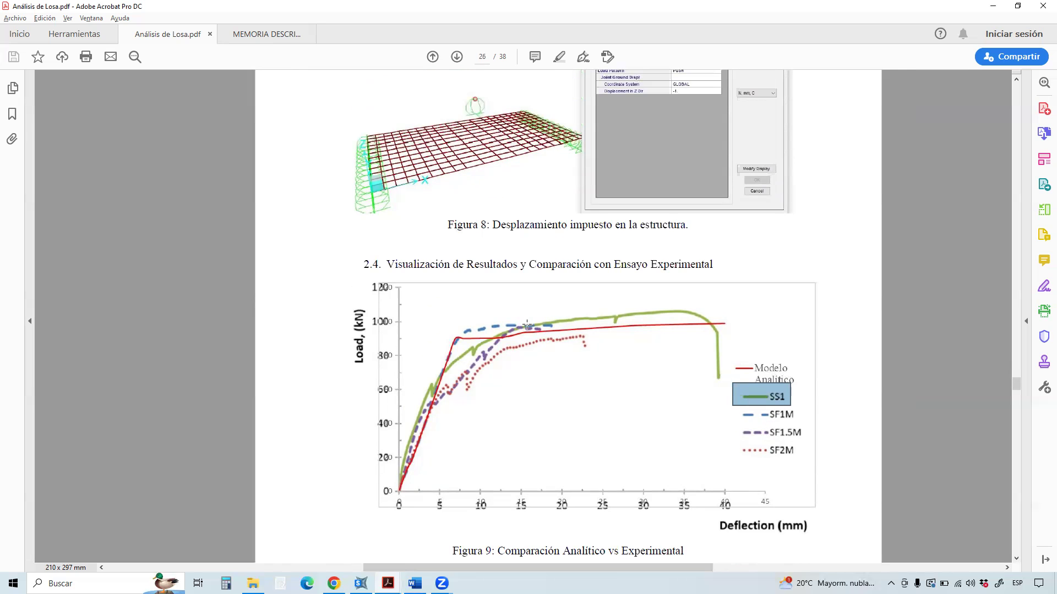
left_click_drag(353, 303, 830, 82)
scroll(774, 260, "down", 1)
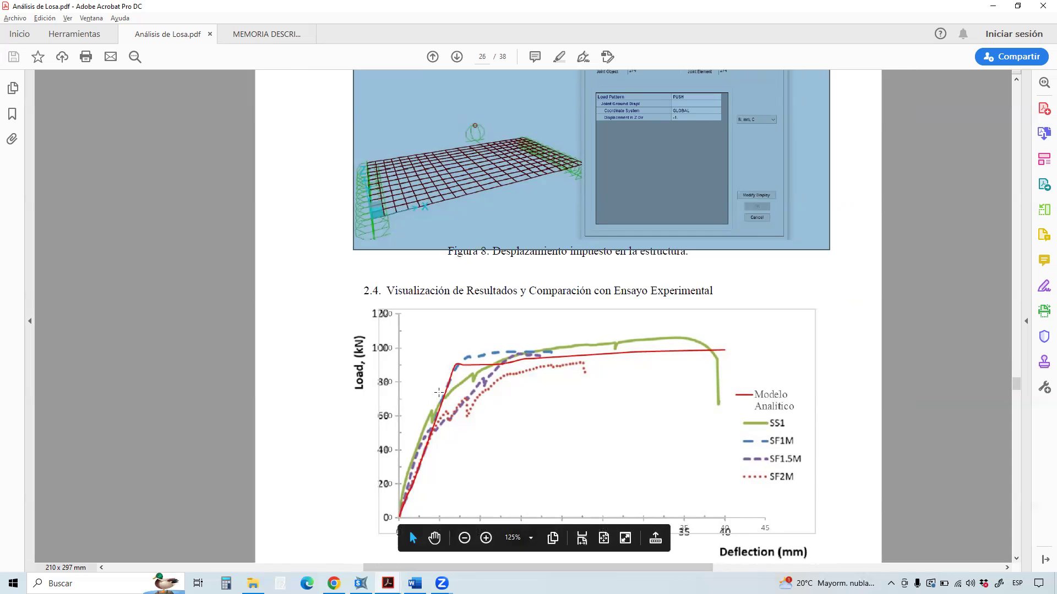
left_click(523, 358)
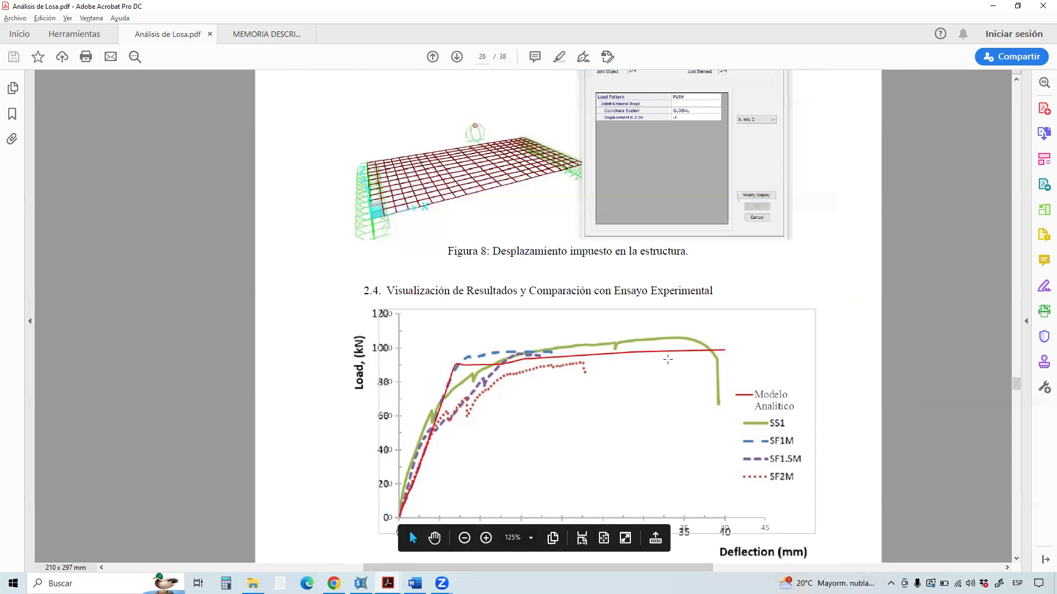
left_click(662, 370)
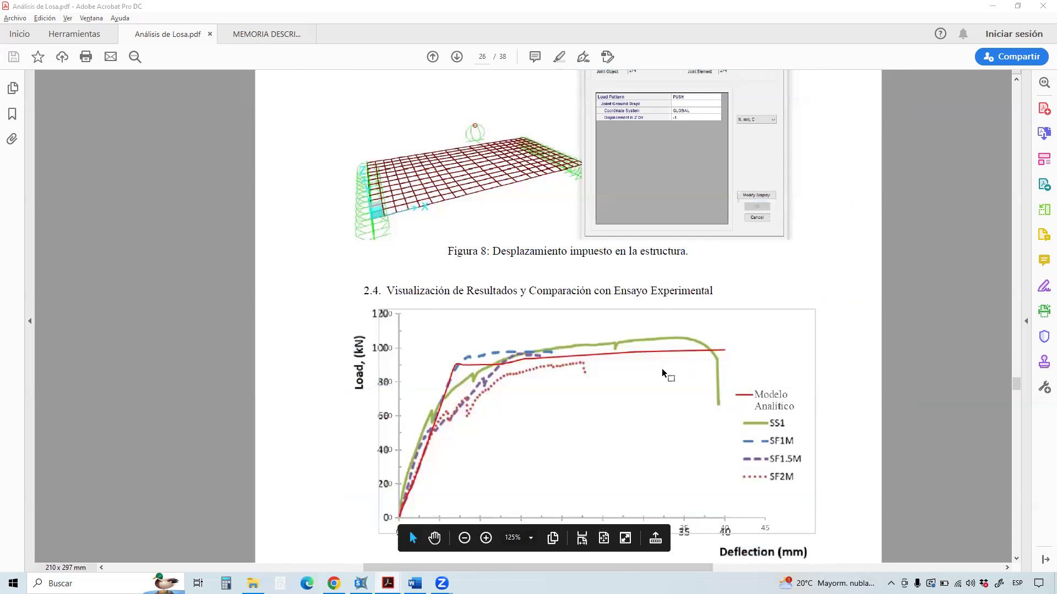
Switch to the SAP2000 window with Modelo3 and inspect the slab mesh in the 3-D view.
key("alt+Tab")
key("alt+Tab")
key("alt+Tab")
key("alt+Tab")
key("alt+Tab")
key("alt+Tab")
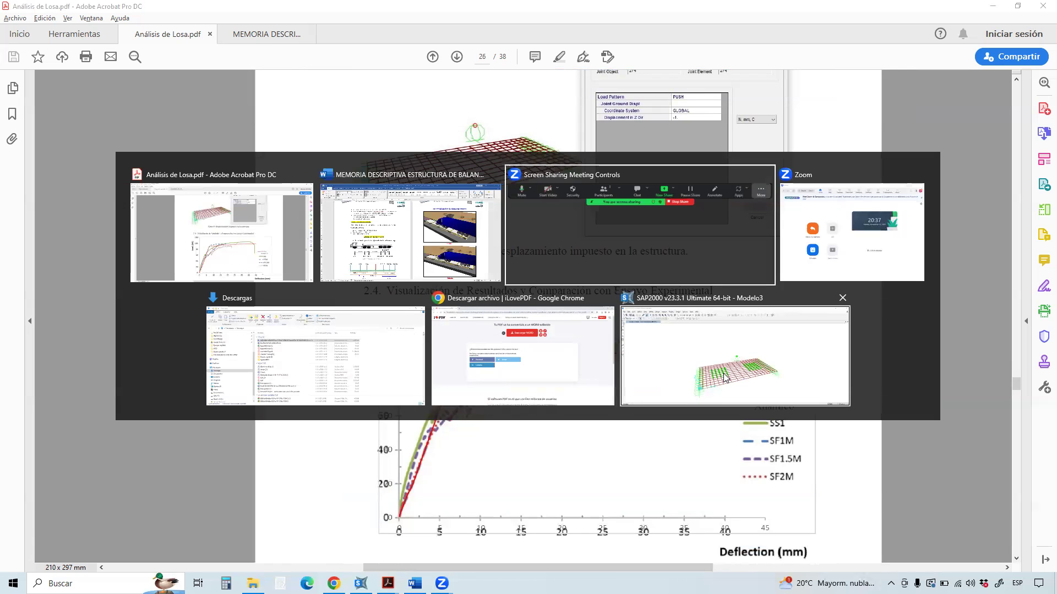
left_click_drag(519, 293, 584, 264)
left_click_drag(408, 250, 325, 235)
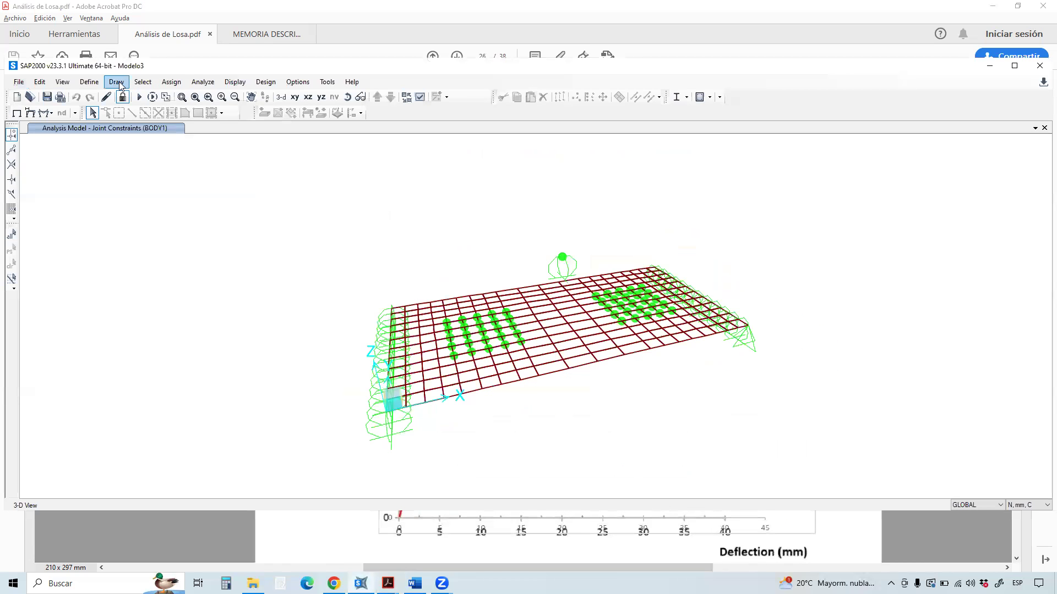
Open the model's material definitions and examine the property data of the Fy500MPa rebar material.
left_click(90, 83)
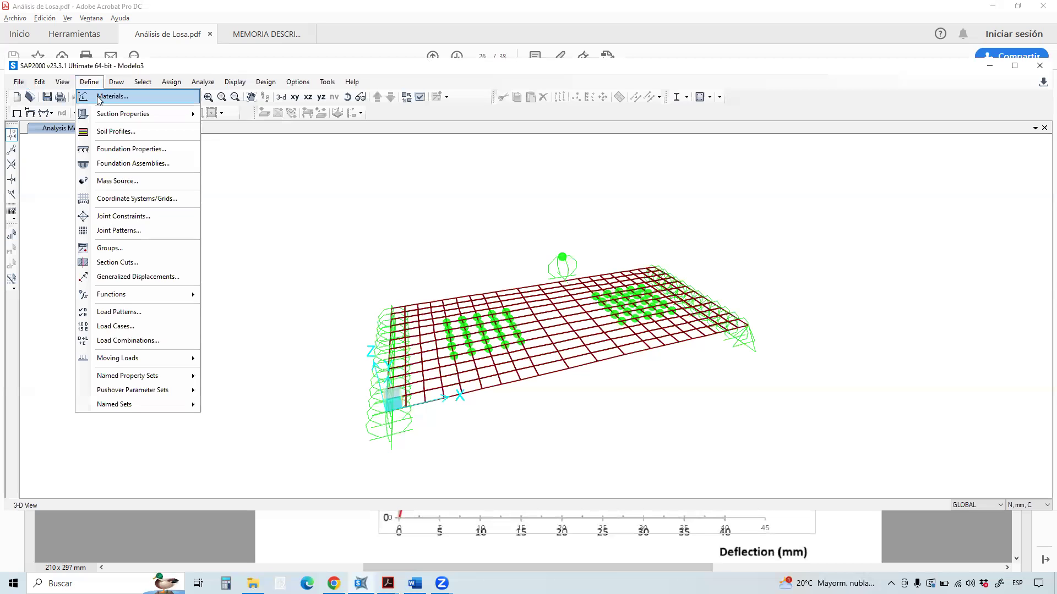
left_click(111, 97)
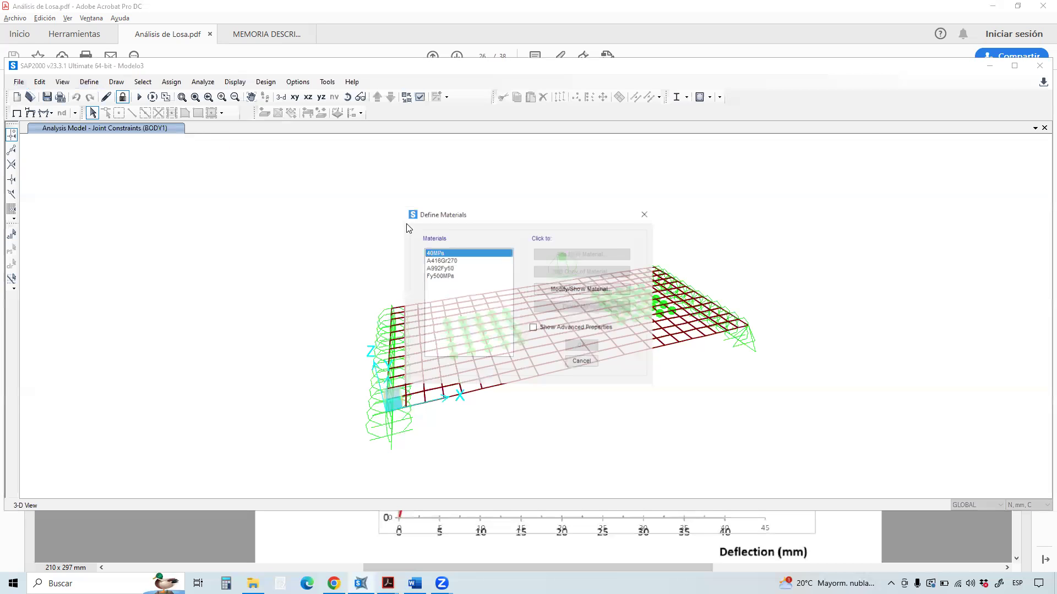
left_click(458, 276)
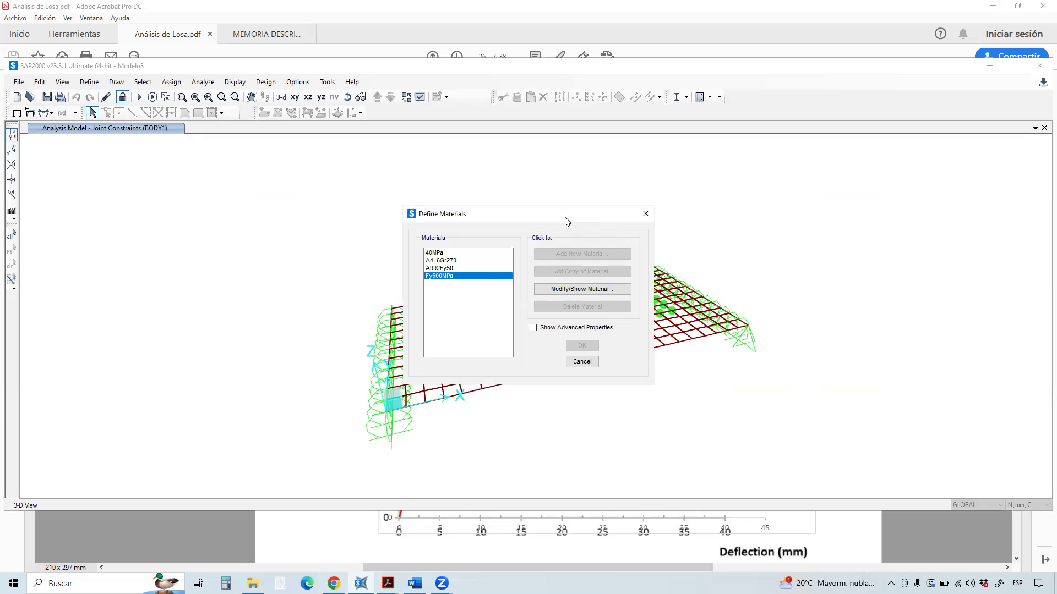
left_click_drag(567, 221, 258, 147)
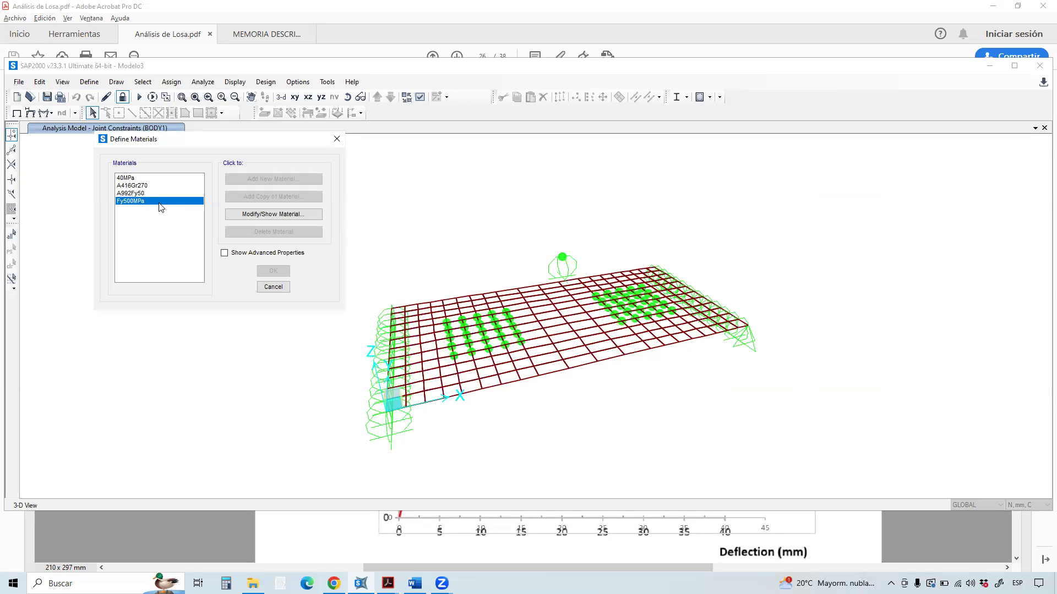
left_click(236, 219)
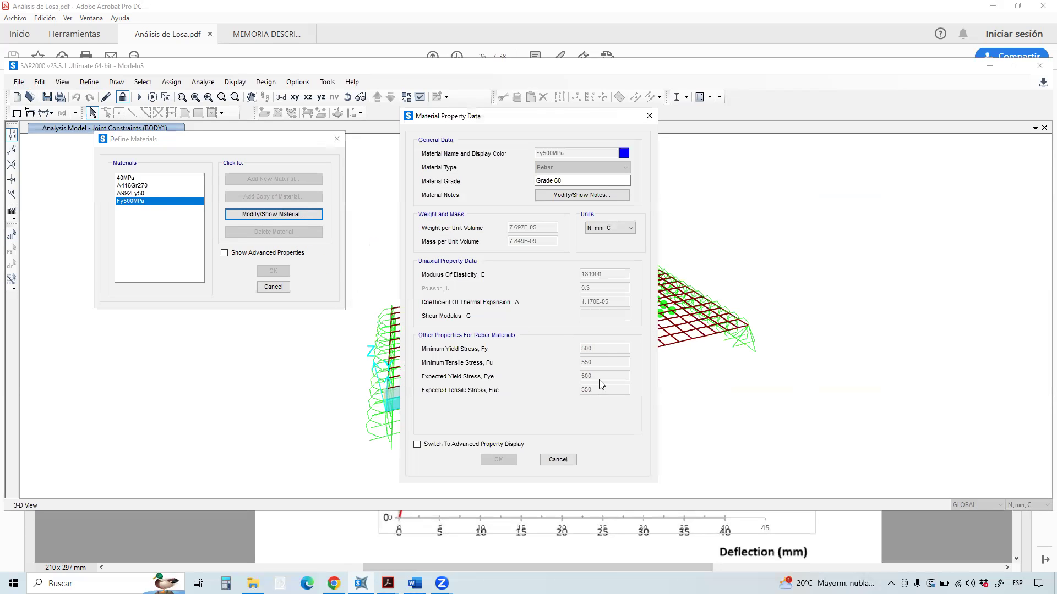
Show advanced material properties, examine the uniaxial nonlinear stress-strain data of Fy500MPa, and close its dialogs without changes.
left_click(466, 446)
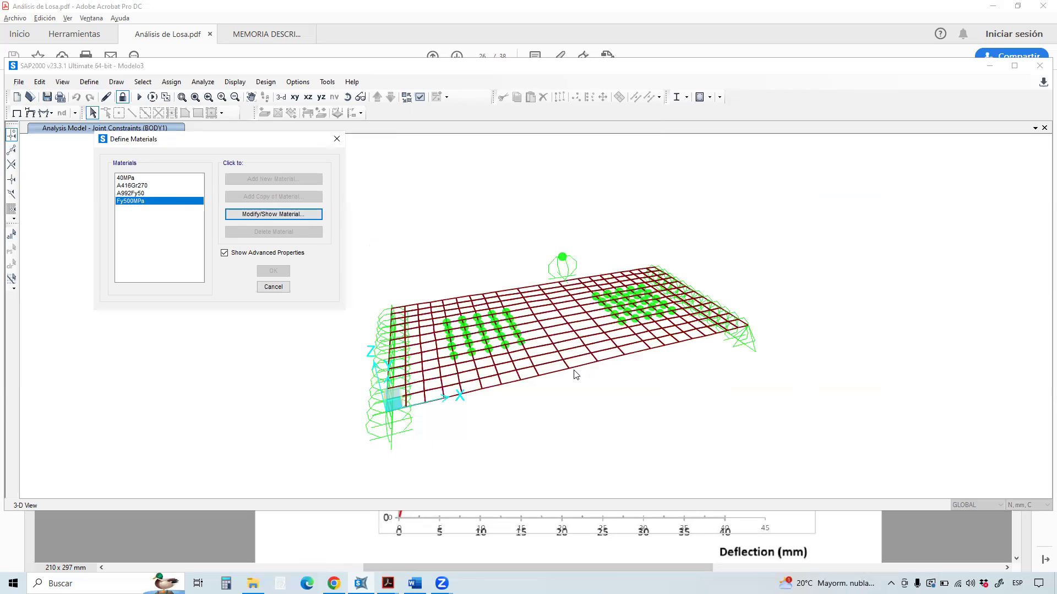
left_click(572, 367)
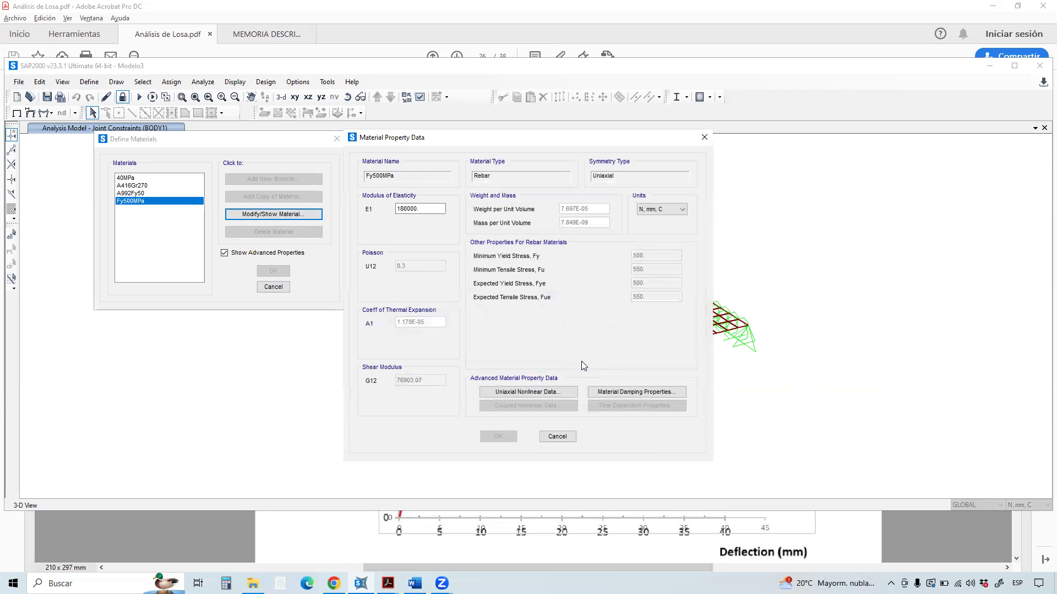
left_click(554, 392)
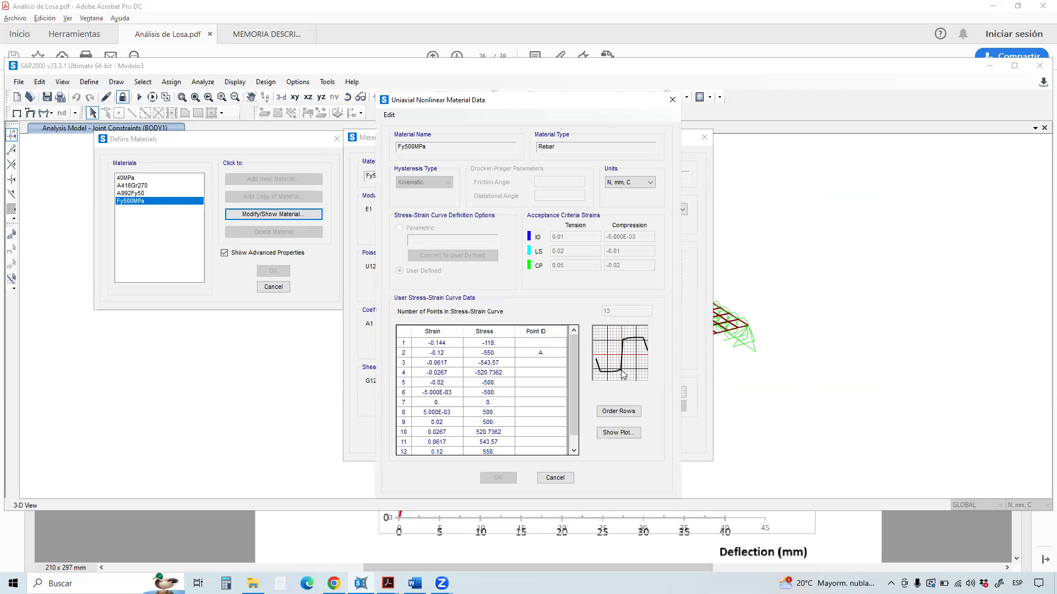
left_click(555, 477)
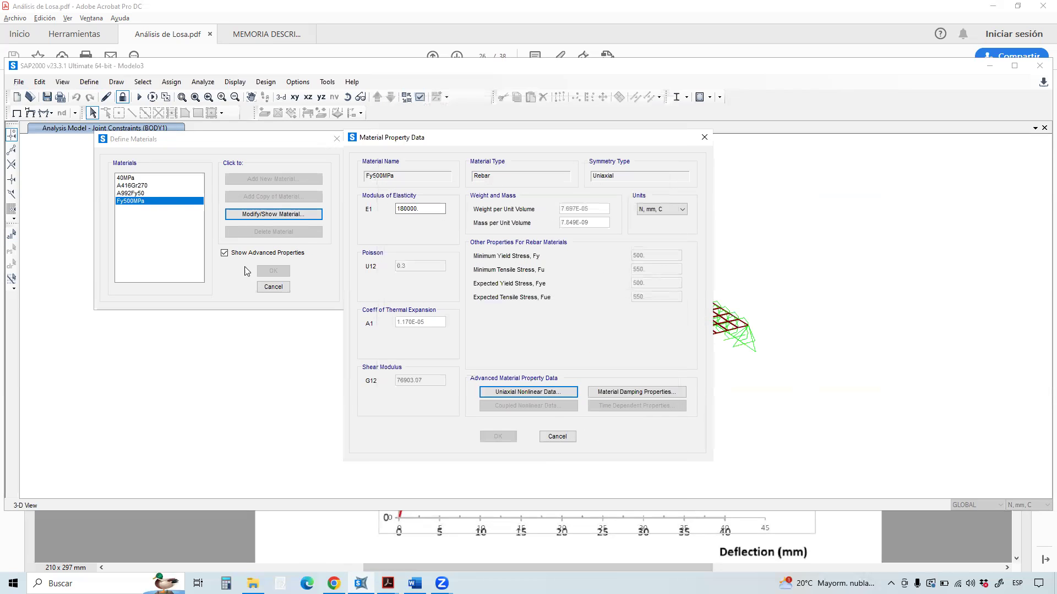
left_click(557, 437)
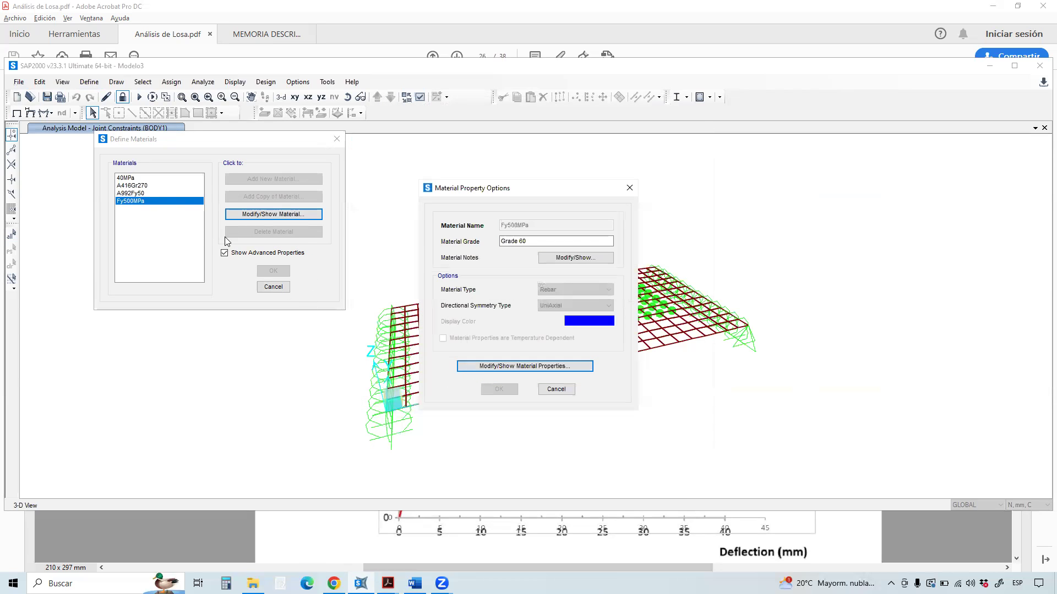
left_click(556, 389)
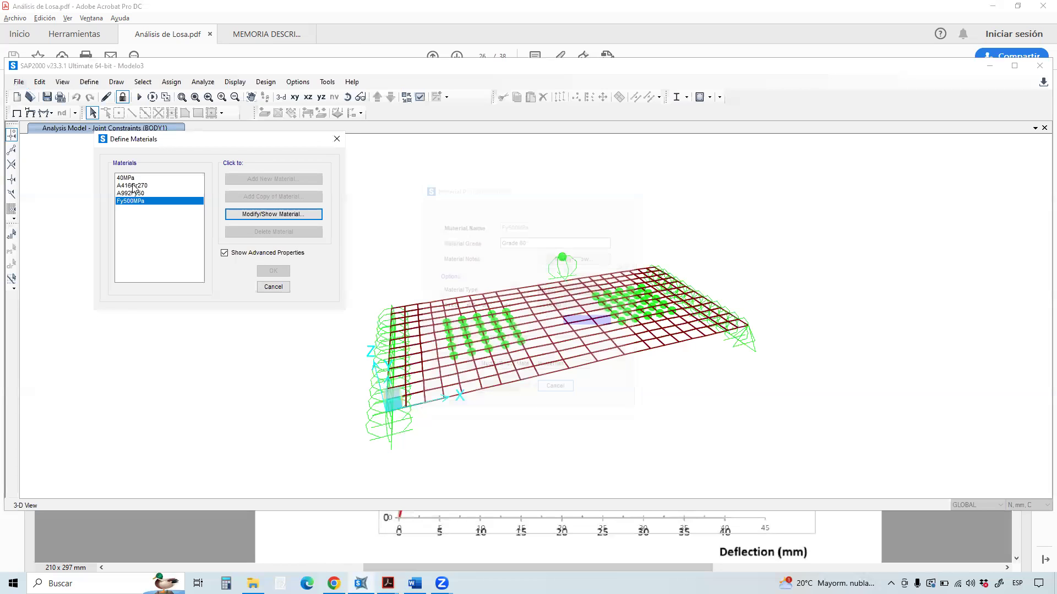
Open the advanced property options of the 40MPa concrete material and switch back to the slab analysis PDF in Acrobat.
left_click(128, 178)
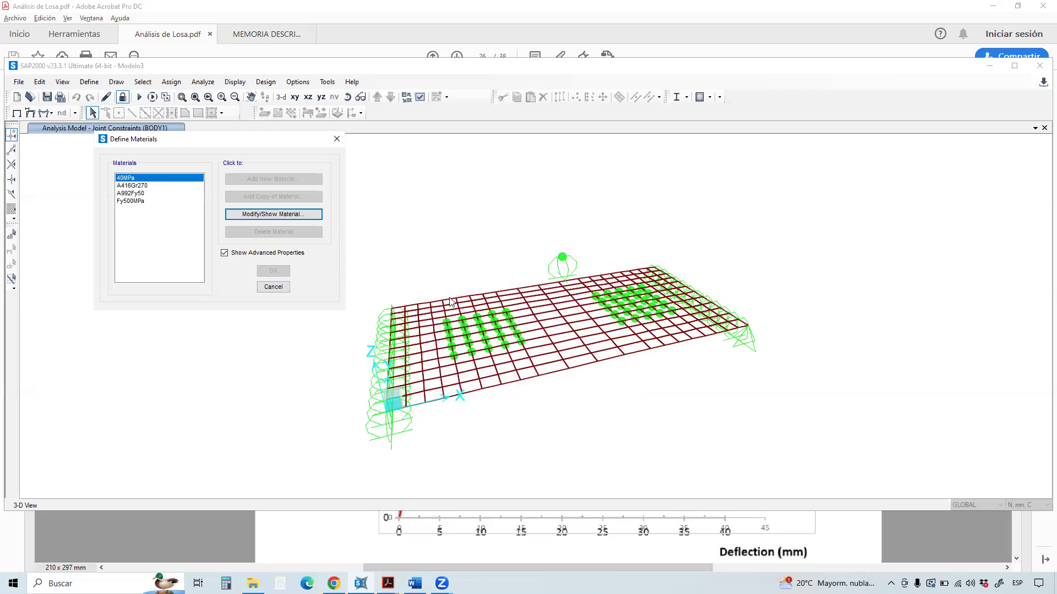
left_click(232, 214)
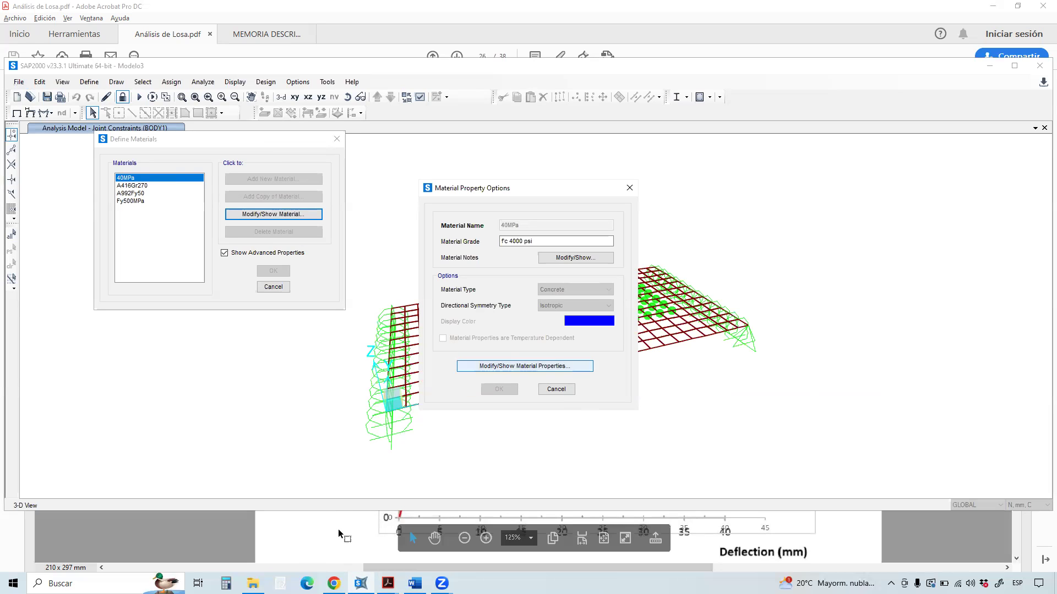
left_click(319, 544)
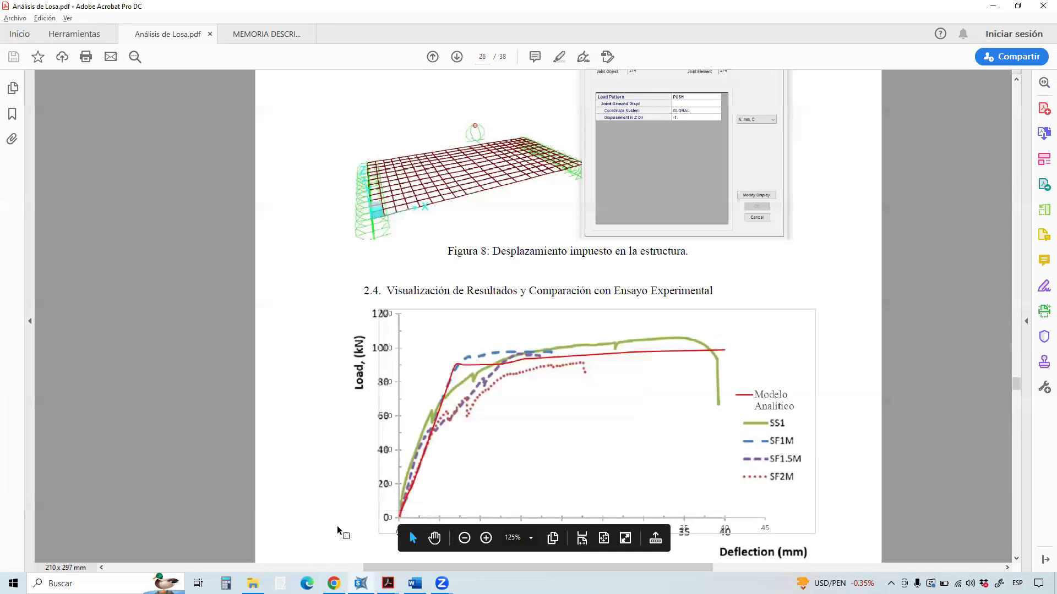
Locate section 2 on model calibration with experimental tests and examine its list of reference research papers.
left_click_drag(1016, 381, 1016, 331)
scroll(608, 354, "up", 5)
scroll(609, 359, "down", 7)
scroll(608, 355, "down", 4)
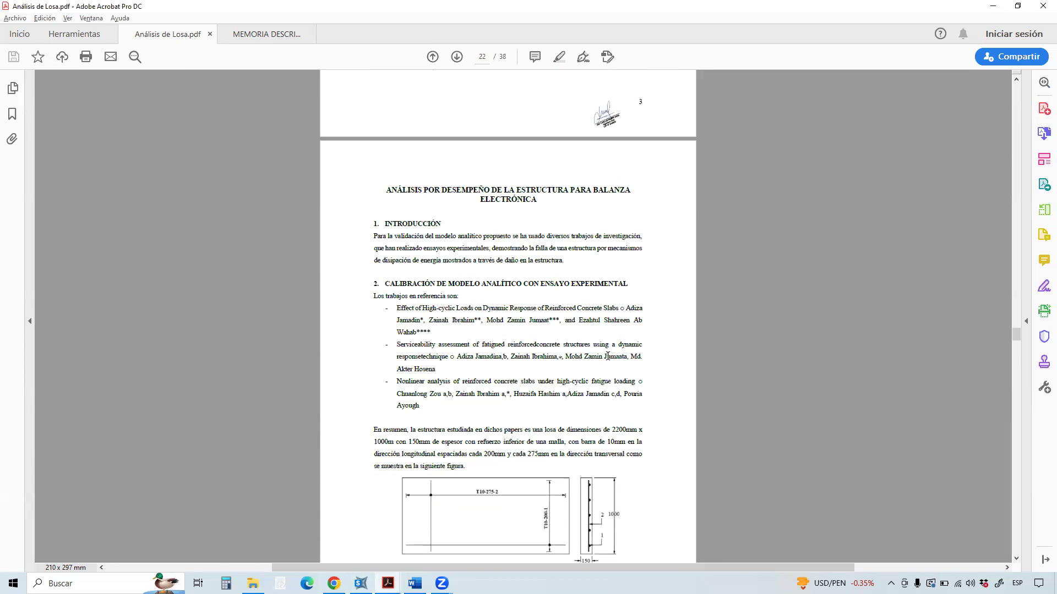
scroll(556, 317, "up", 3)
left_click_drag(368, 403, 738, 458)
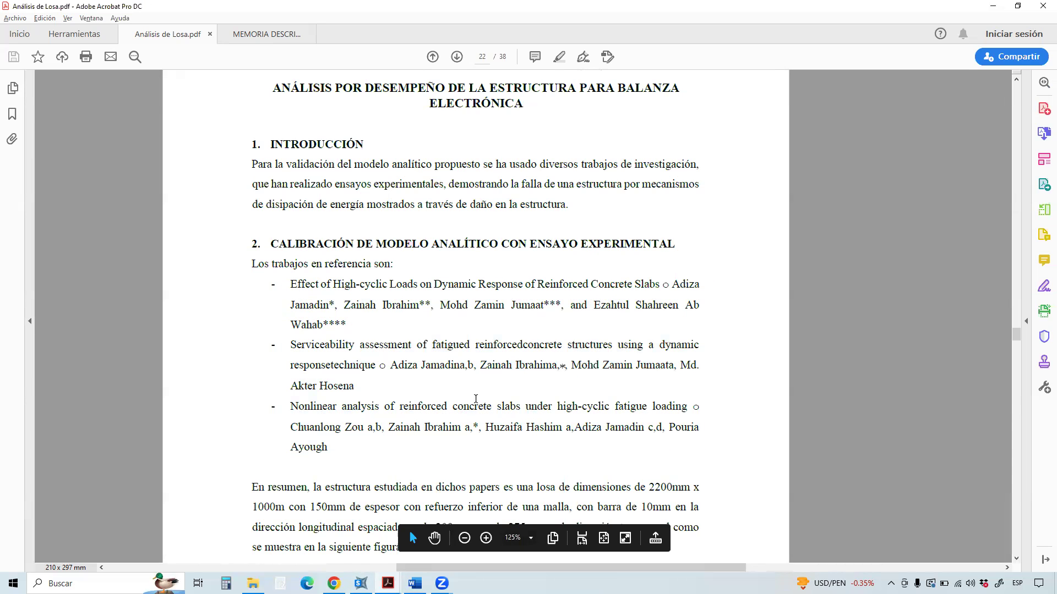
Review the tested slab scheme in Figure 1 and bring the concrete definition in Figure 2 into close view.
key("ctrl+minus")
scroll(513, 365, "down", 8)
scroll(514, 367, "up", 3)
scroll(416, 396, "down", 7)
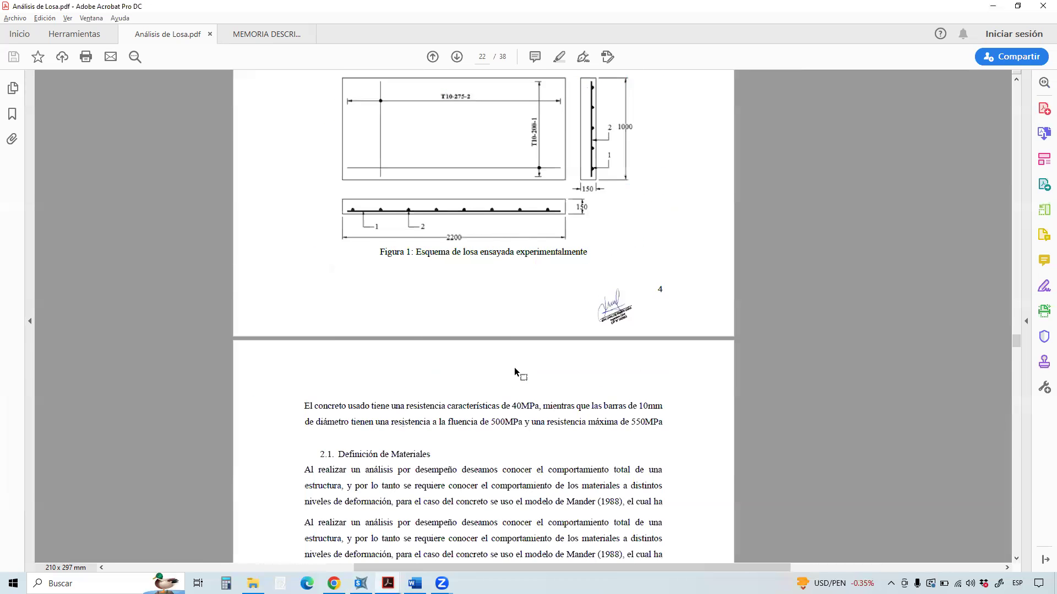
scroll(417, 396, "up", 5)
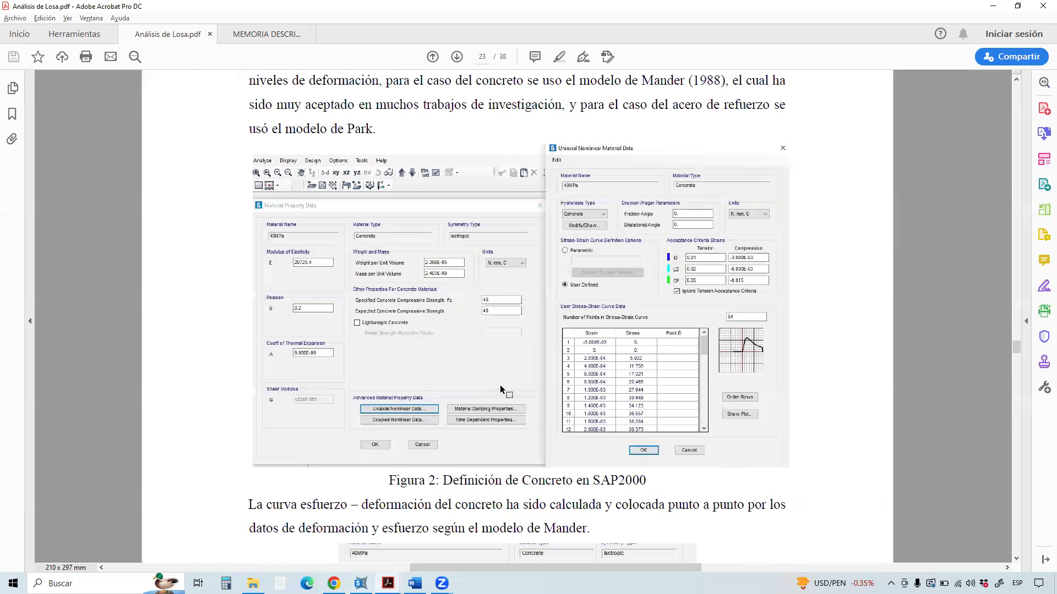
scroll(501, 345, "down", 3)
scroll(516, 285, "up", 2)
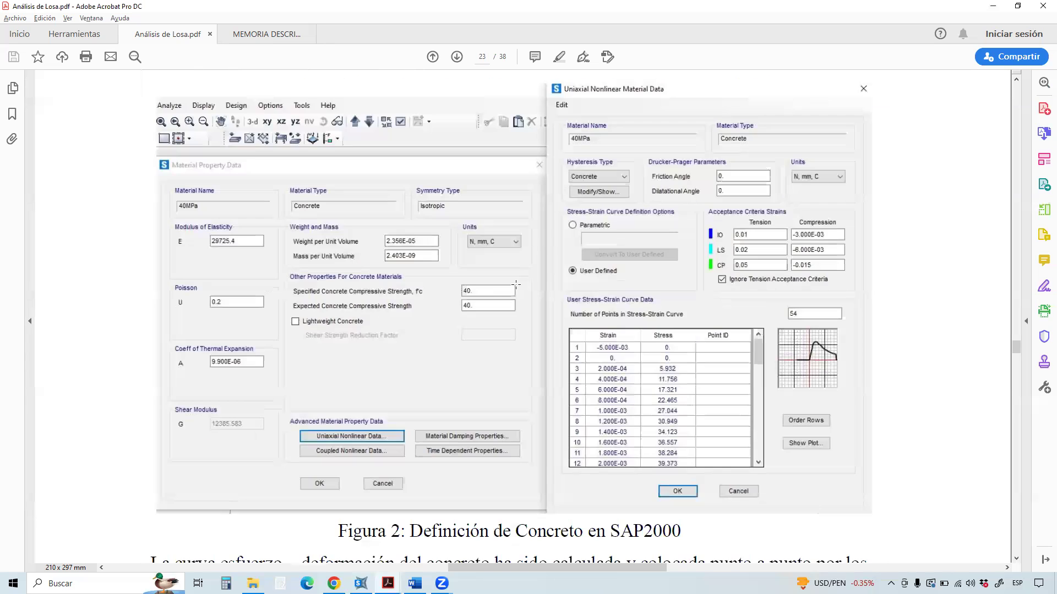
Examine the concrete compressive strength, the User Defined curve option and the stress-strain points in Figure 2, marking each area.
left_click_drag(454, 277, 494, 316)
left_click_drag(708, 325, 576, 466)
left_click_drag(567, 277, 643, 263)
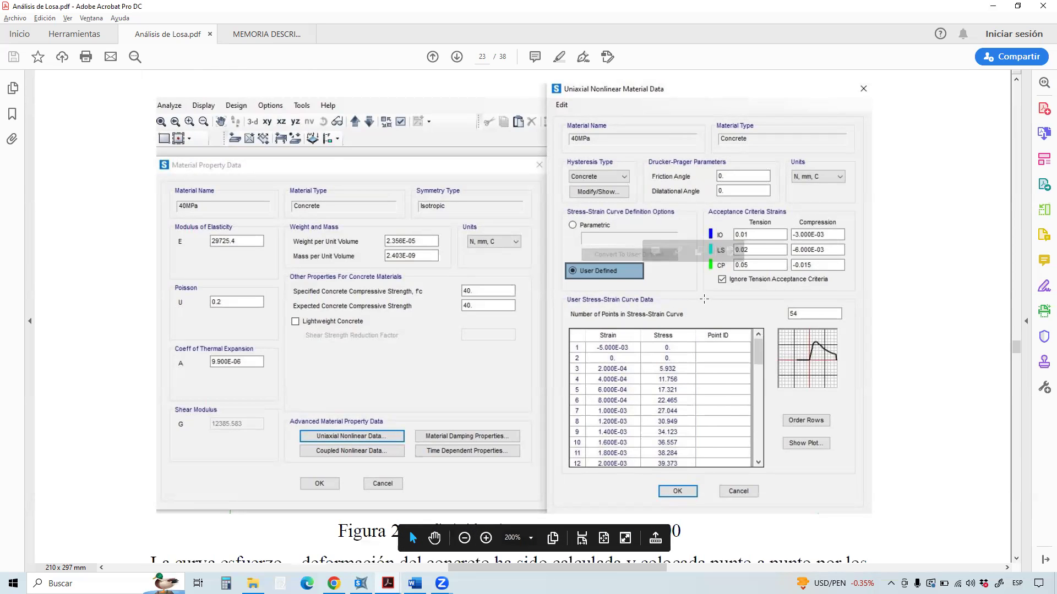
left_click_drag(689, 302, 569, 479)
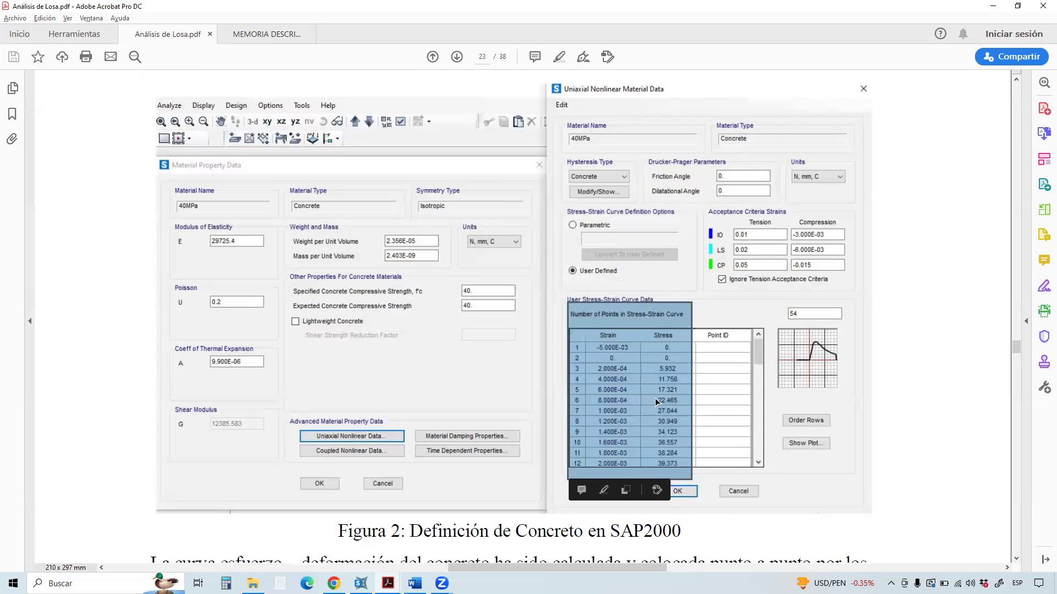
left_click(656, 401)
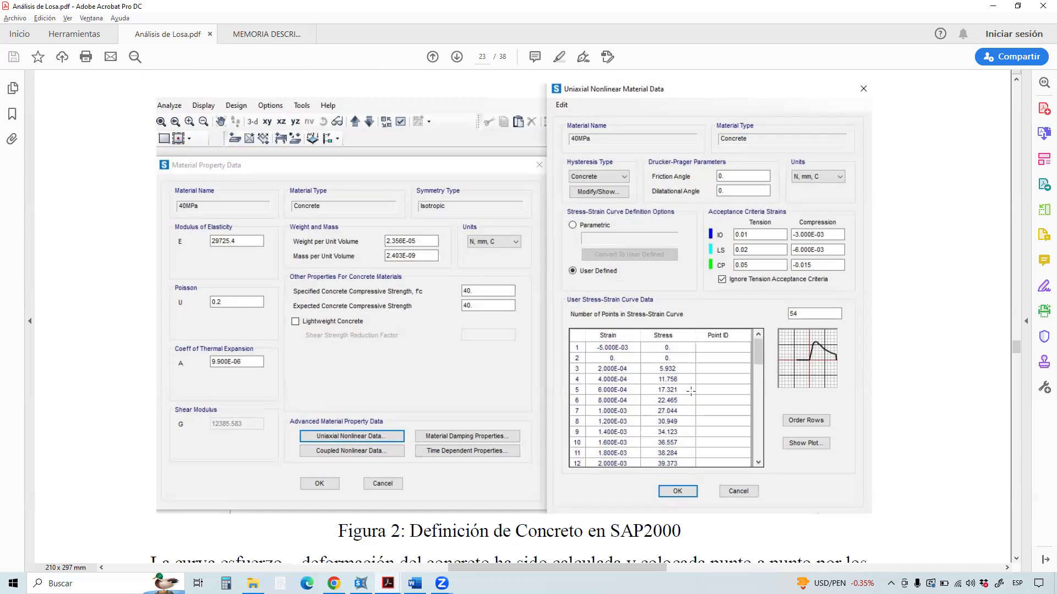
Review the concrete stress-strain curve in Figure 3 and bring the Fy500MPa rebar definition in Figure 4 into close view.
scroll(691, 392, "down", 6)
scroll(599, 331, "down", 1)
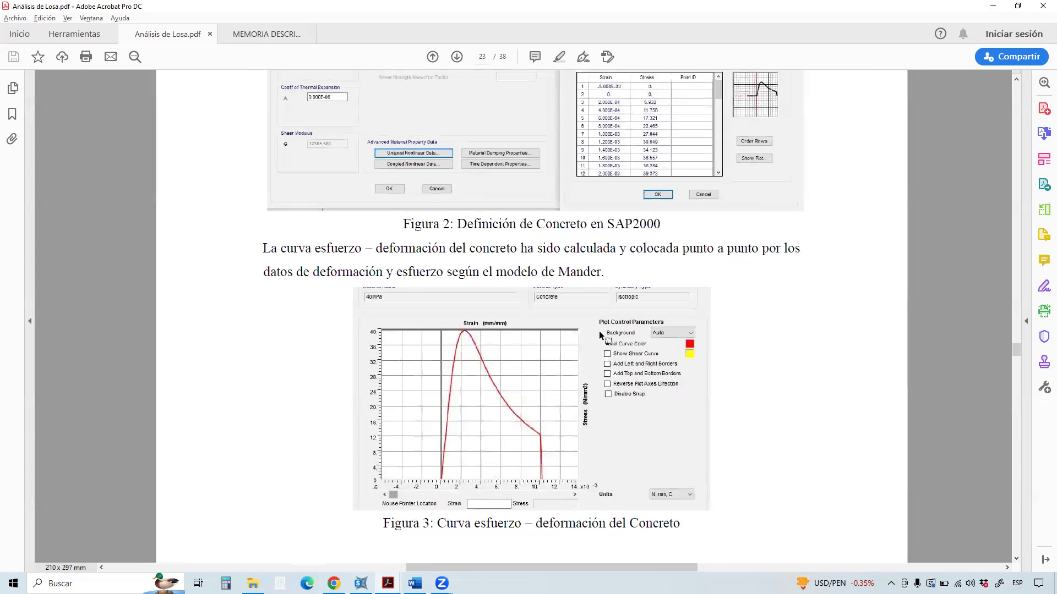
scroll(598, 331, "down", 10)
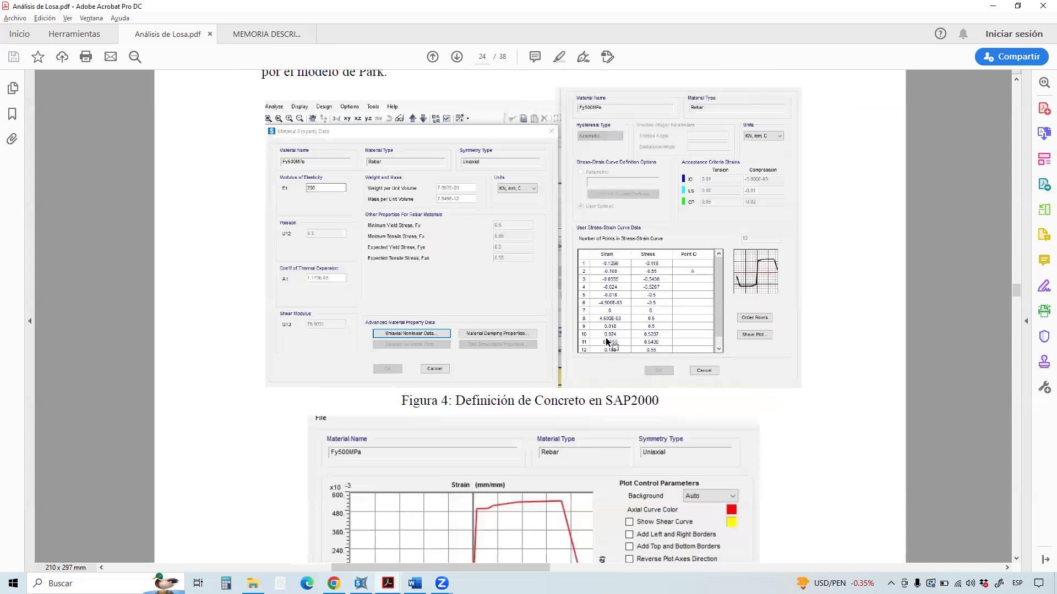
scroll(672, 270, "up", 1)
scroll(765, 190, "up", 1)
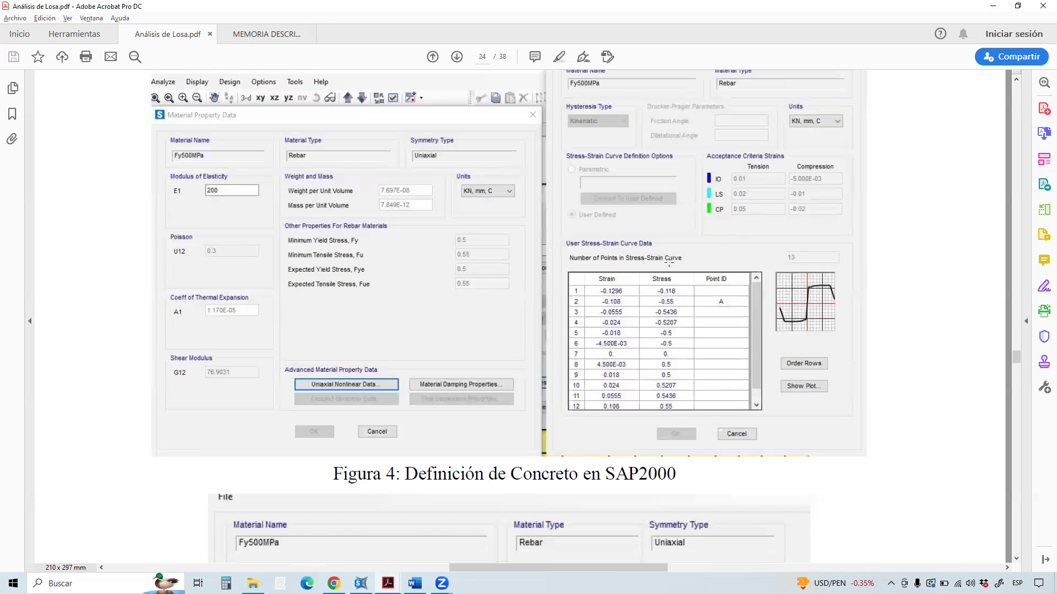
Examine the Fy500MPa rebar yield and tensile stress properties shown in Figure 4.
left_click_drag(492, 259, 449, 248)
left_click(461, 234)
left_click(468, 252)
left_click(470, 253)
scroll(542, 277, "down", 3)
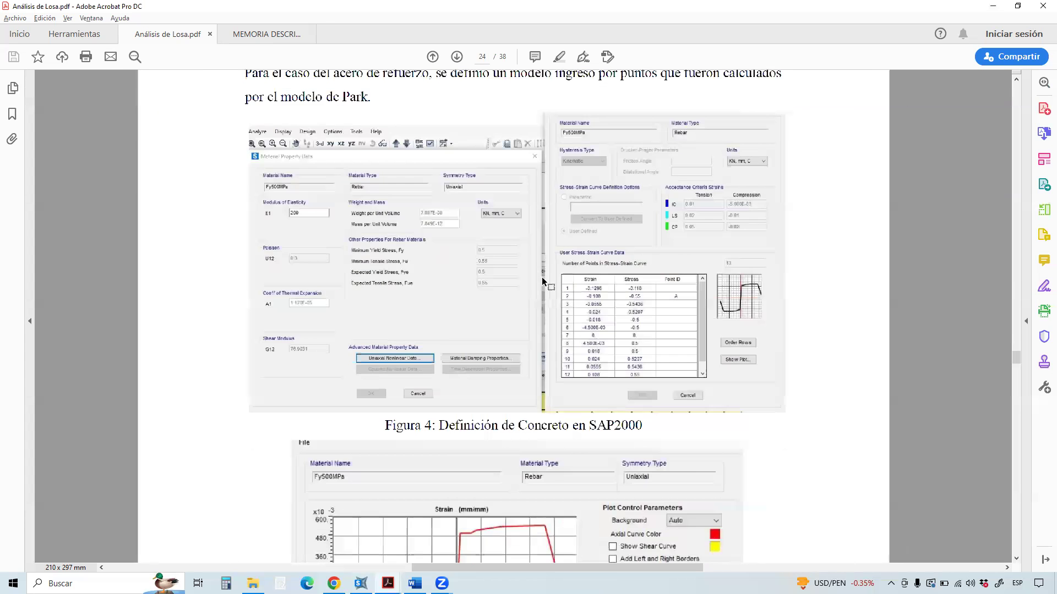
Switch to the SAP2000 model and close the 40MPa material properties and the materials list without changes.
scroll(547, 273, "up", 3)
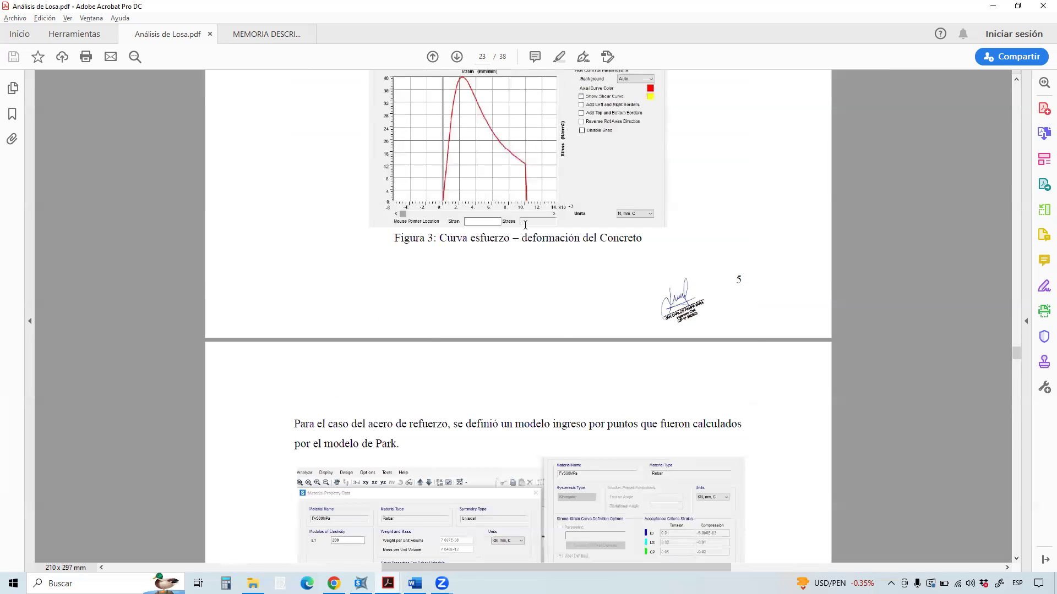
scroll(528, 240, "down", 5)
key("alt+Tab")
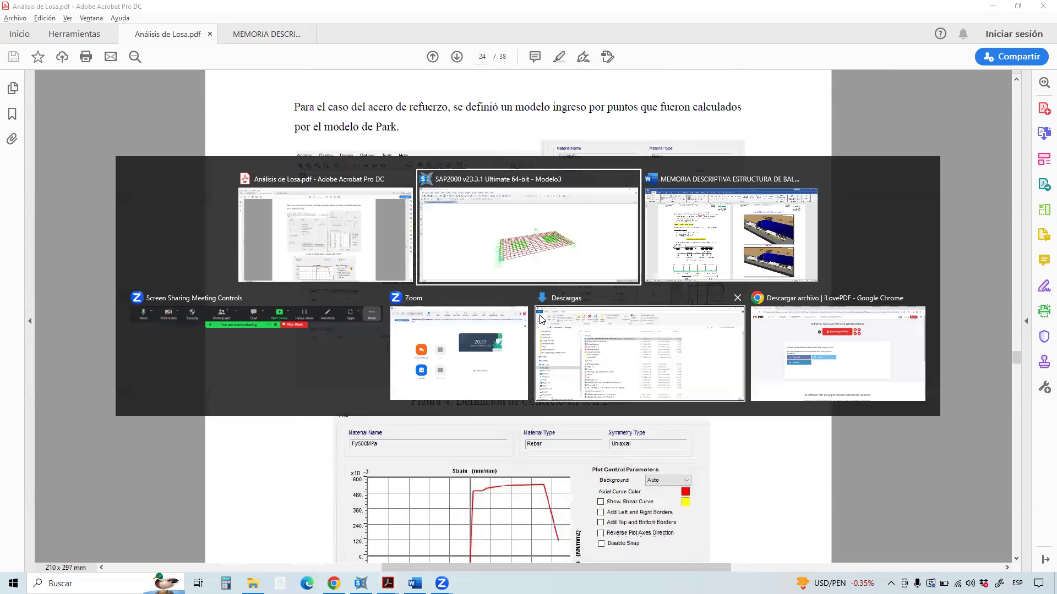
left_click(528, 231)
left_click(557, 437)
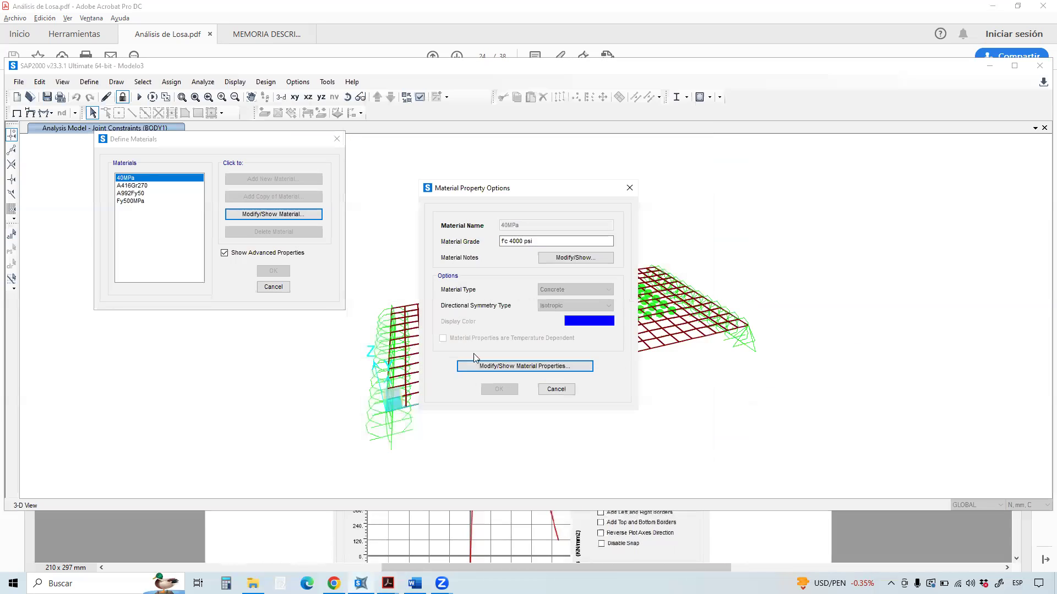
left_click(556, 392)
left_click(273, 287)
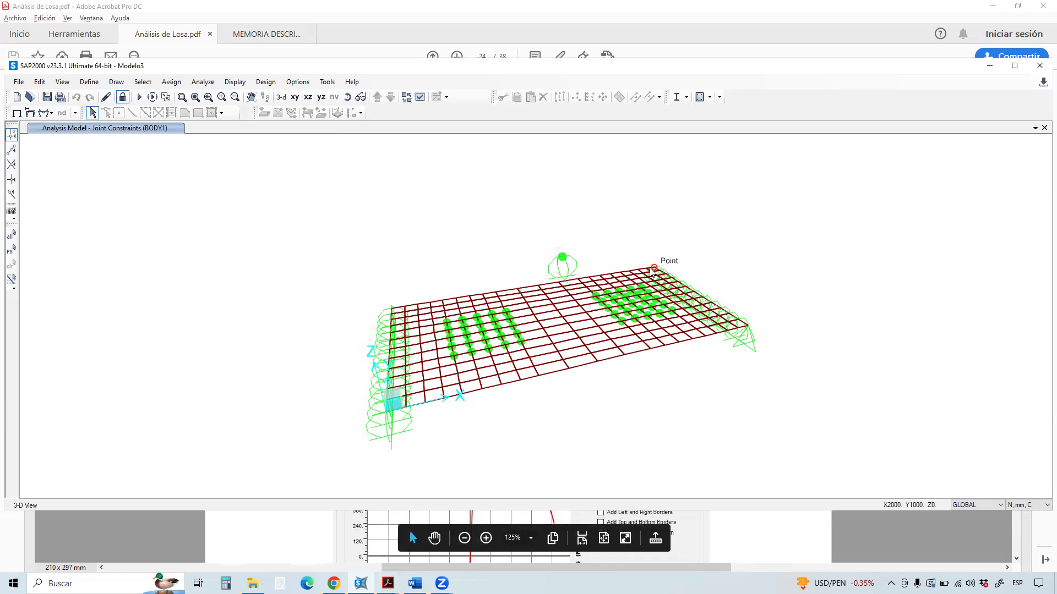
Return to the slab analysis report in Acrobat and mark the span between the two supports in the Figure 6 test scheme.
left_click(307, 544)
scroll(825, 413, "up", 5)
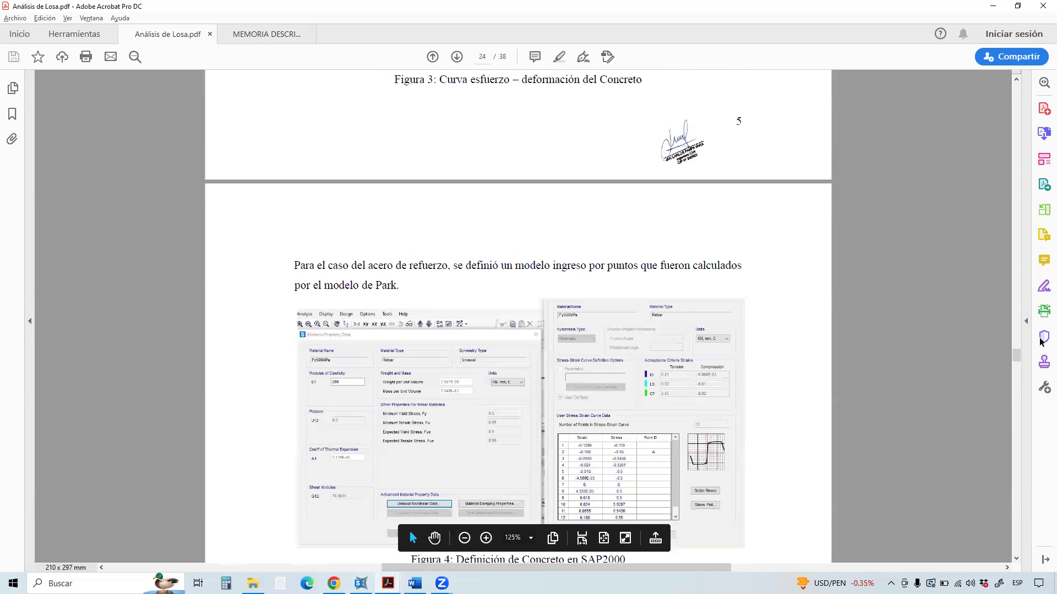
scroll(1015, 354, "up", 20)
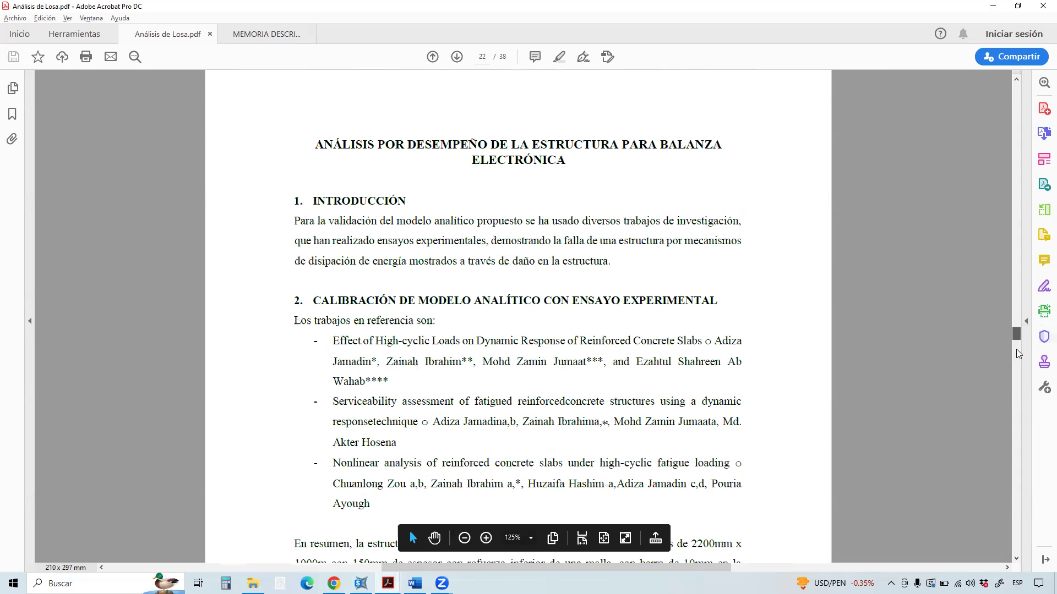
scroll(1017, 369, "down", 20)
scroll(1017, 371, "up", 4)
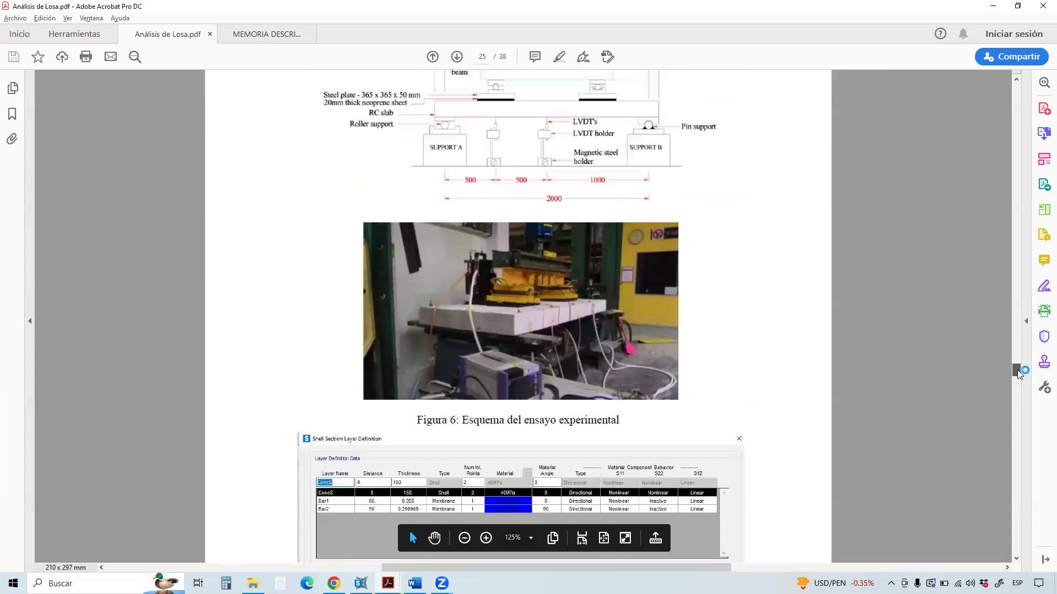
scroll(448, 279, "up", 3)
left_click_drag(444, 262, 648, 208)
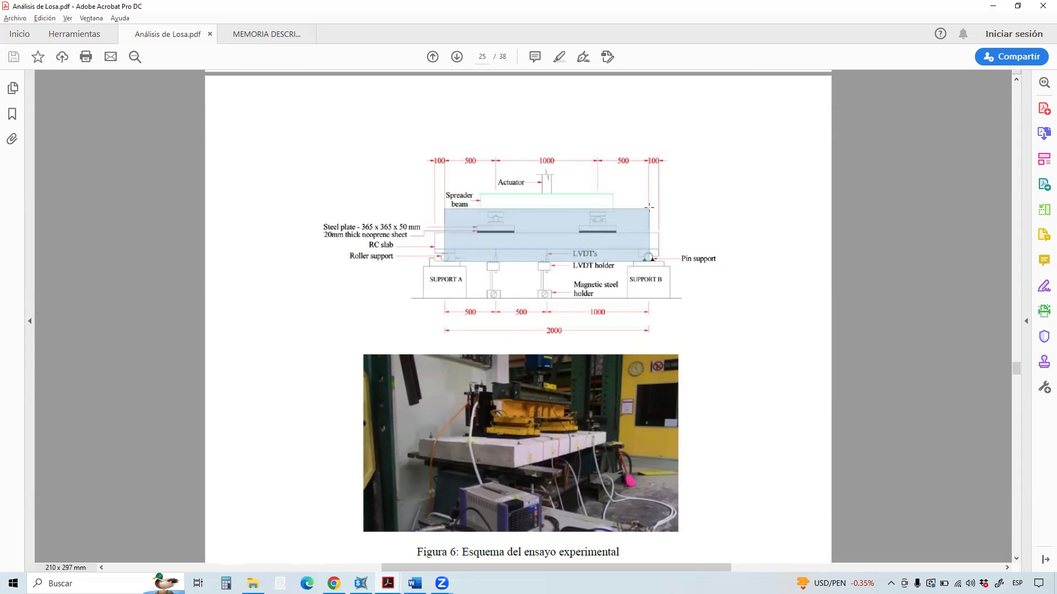
left_click_drag(649, 208, 650, 207)
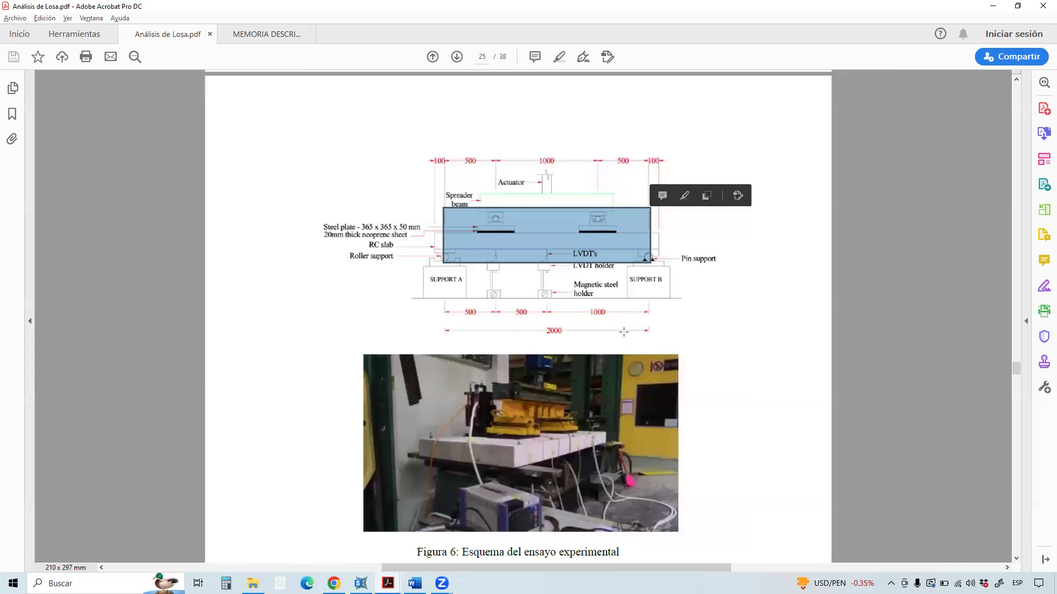
Review the test photo in Figure 6 and the shell section layer definition in Figure 7 at closer view.
scroll(624, 332, "down", 3)
scroll(624, 332, "down", 2)
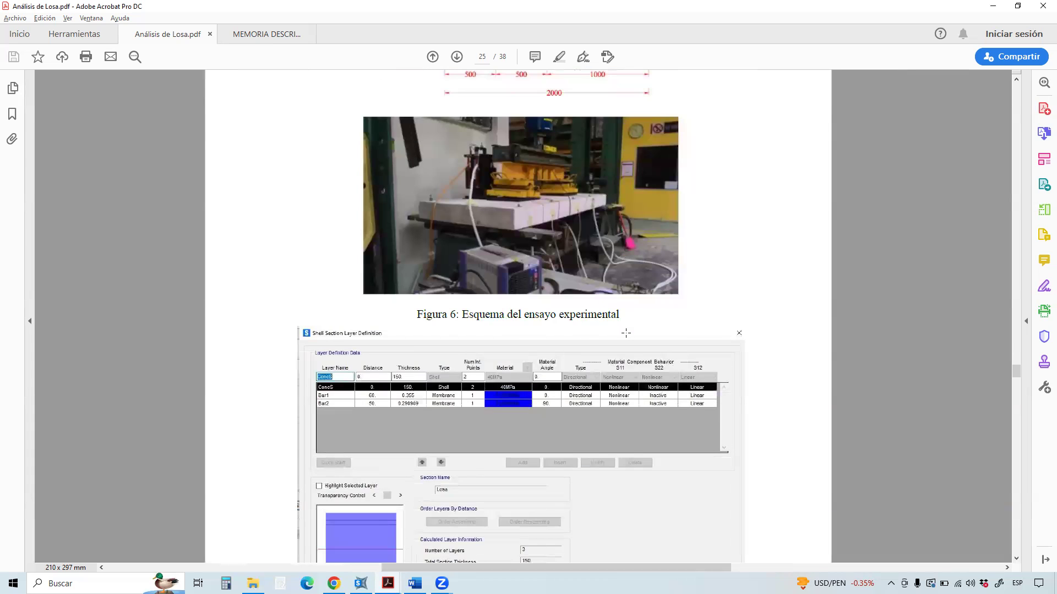
scroll(535, 398, "up", 1)
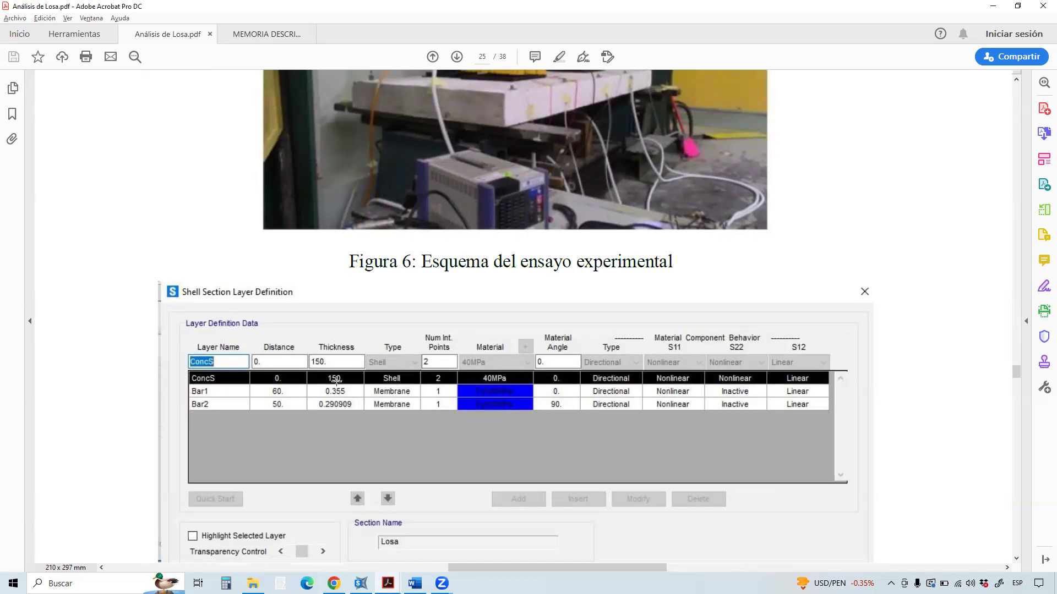
scroll(370, 328, "down", 2)
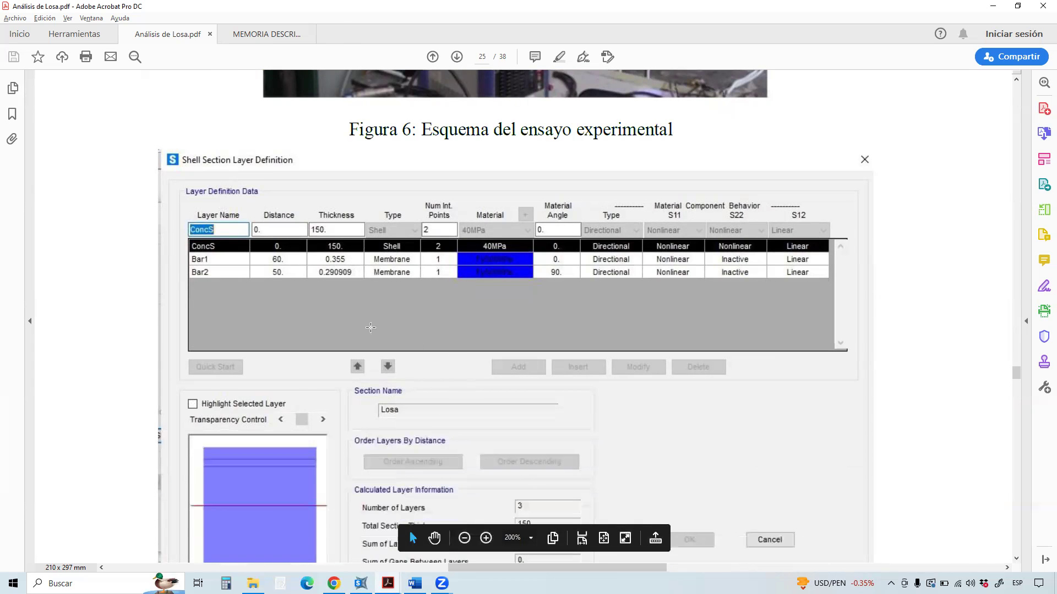
scroll(370, 327, "down", 1)
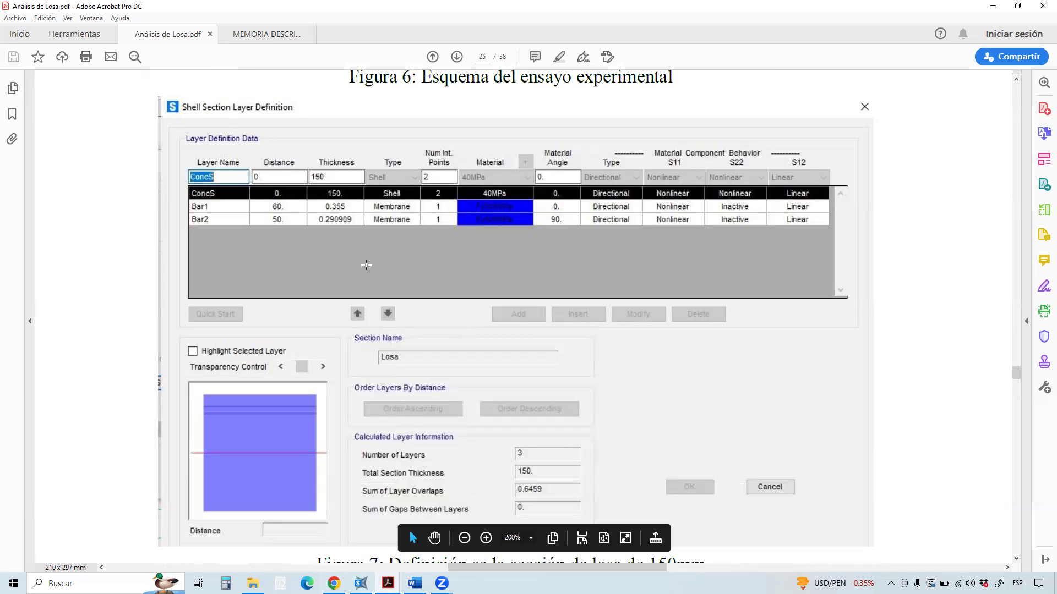
scroll(485, 358, "up", 5)
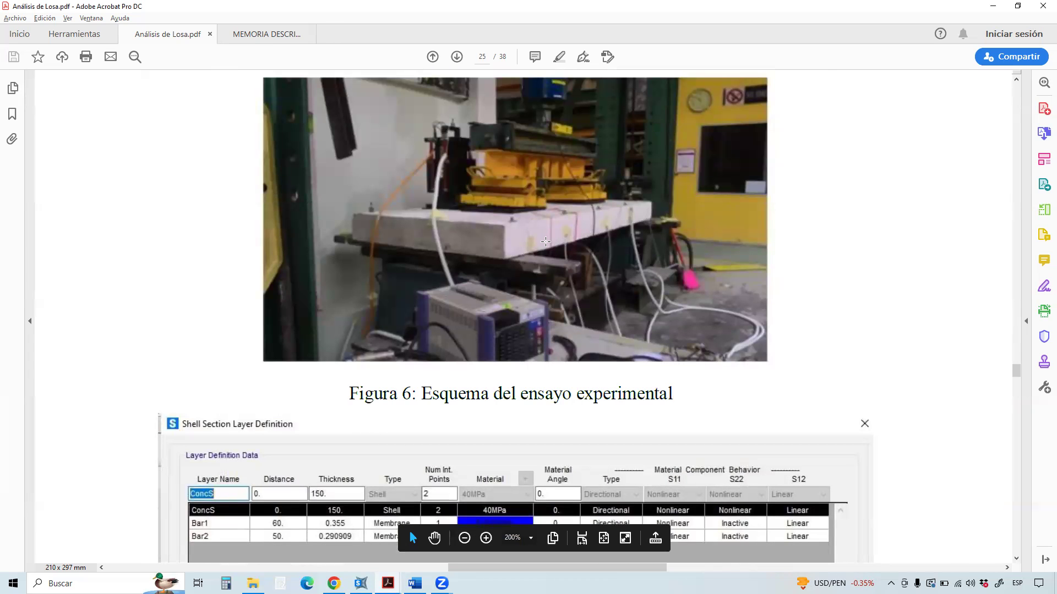
scroll(730, 340, "down", 1, "ctrl")
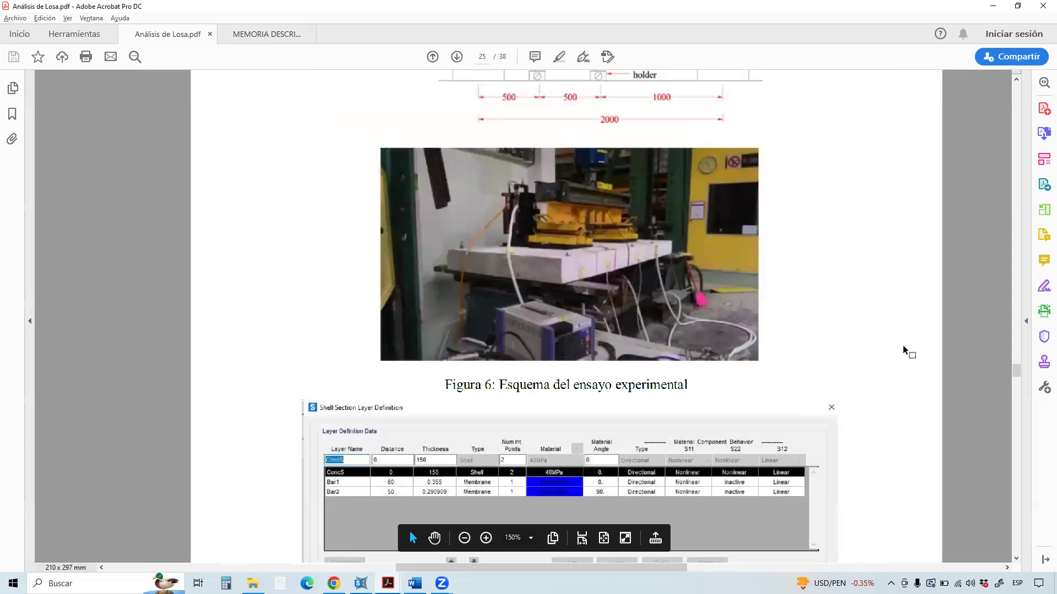
scroll(1019, 370, "up", 1)
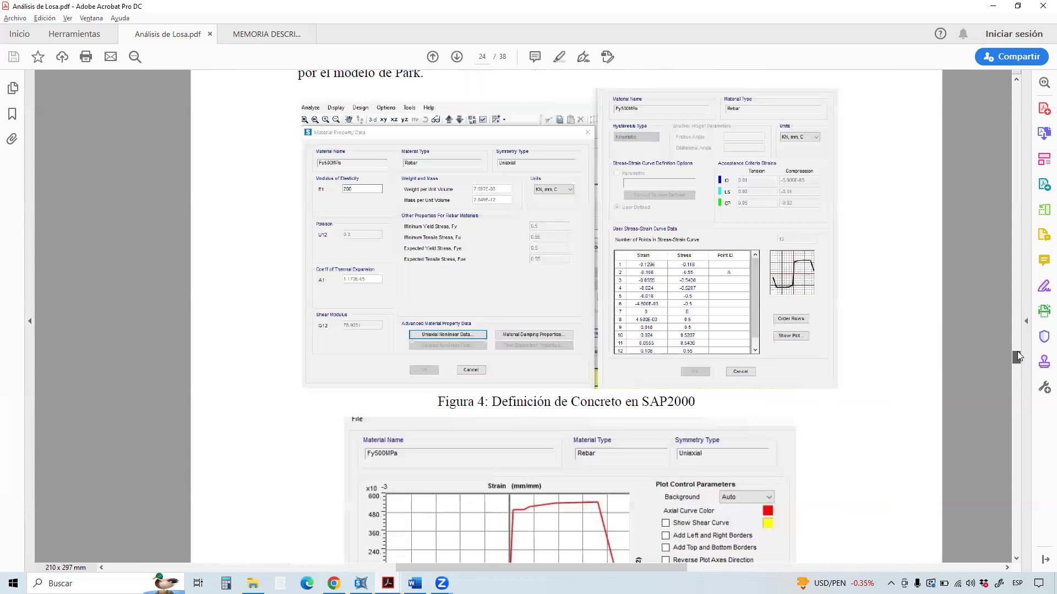
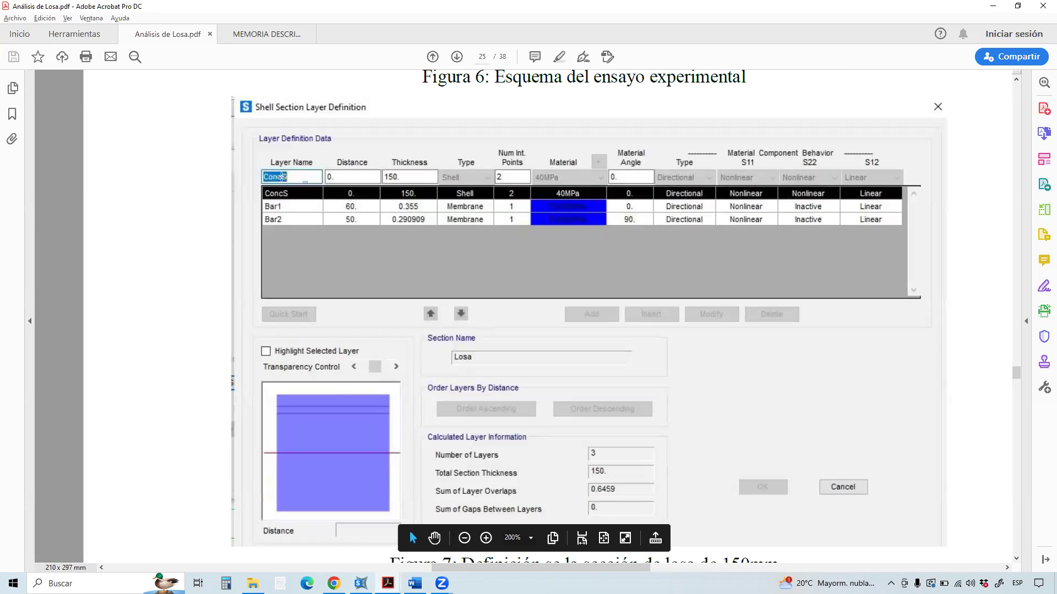
Mark the ConcS layer's thickness and material and the Bar1 layer's name and distance in Figure 7.
left_click_drag(381, 181, 424, 172)
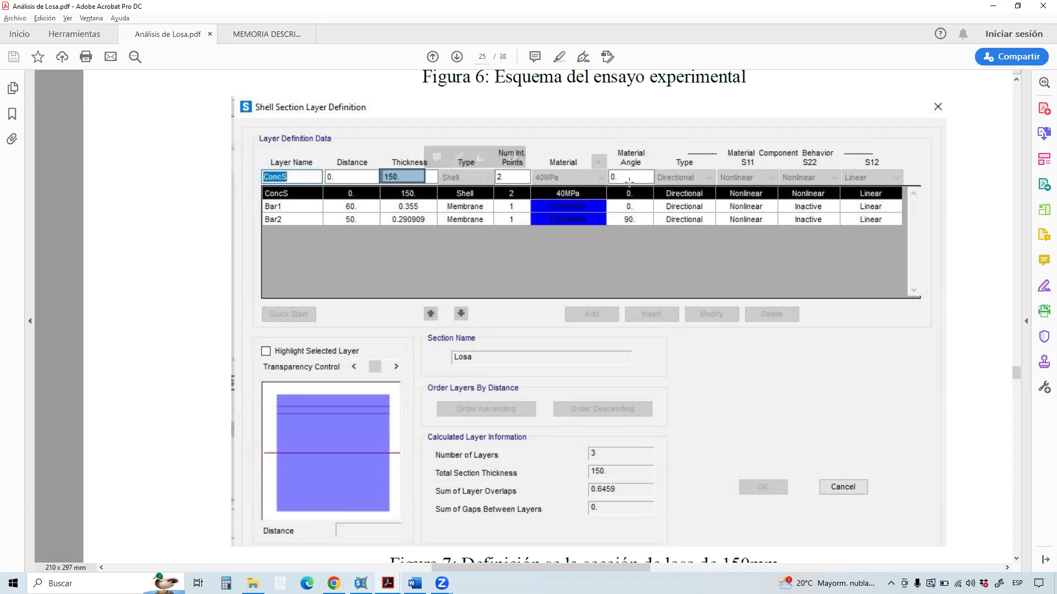
left_click_drag(607, 187, 529, 168)
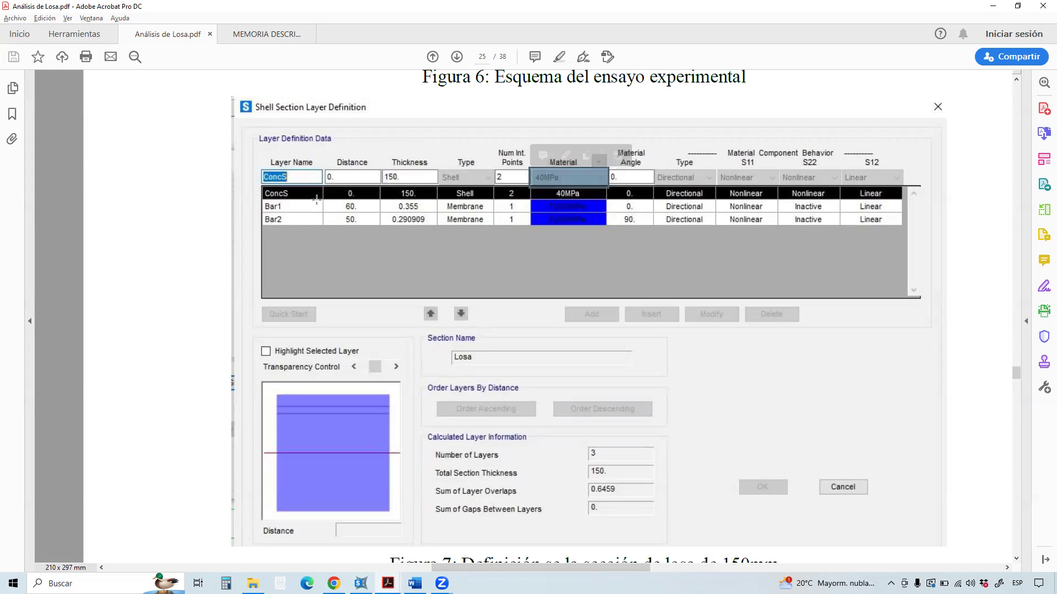
left_click_drag(257, 215, 381, 202)
Examine the Figure 7 section preview, marking the area from the mid-plane to the rebar lines, the upper cover and the lower rebar line.
left_click_drag(258, 453, 433, 404)
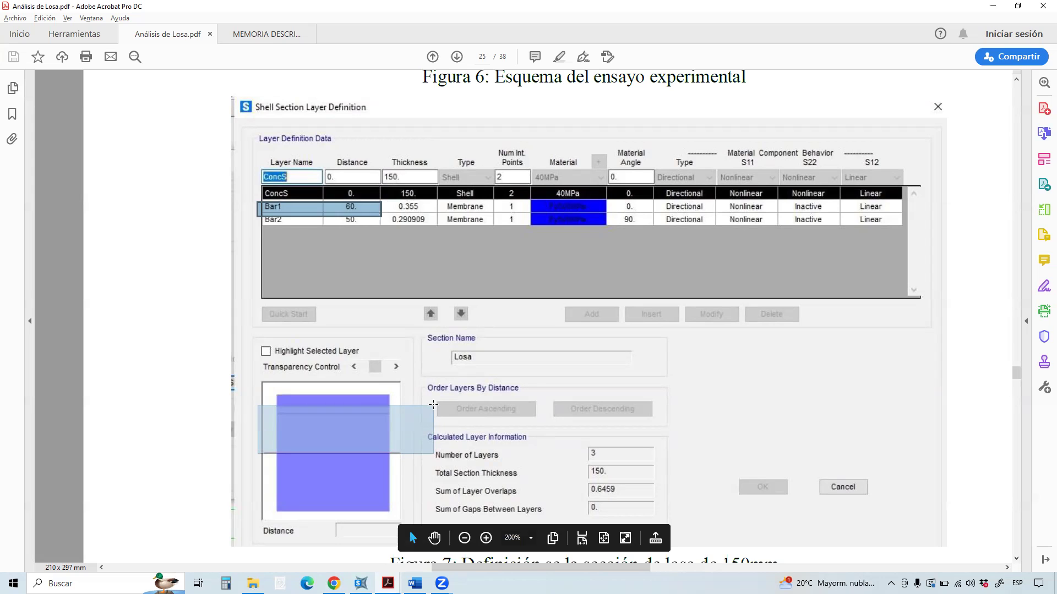
left_click_drag(433, 405, 433, 405)
left_click(395, 405)
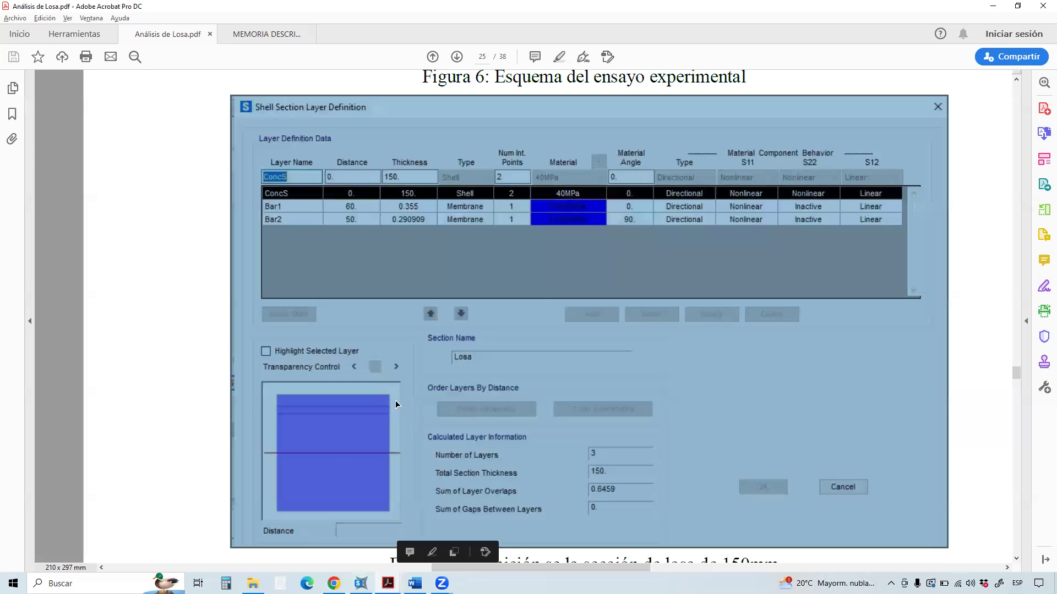
left_click(394, 402)
left_click_drag(341, 406, 320, 392)
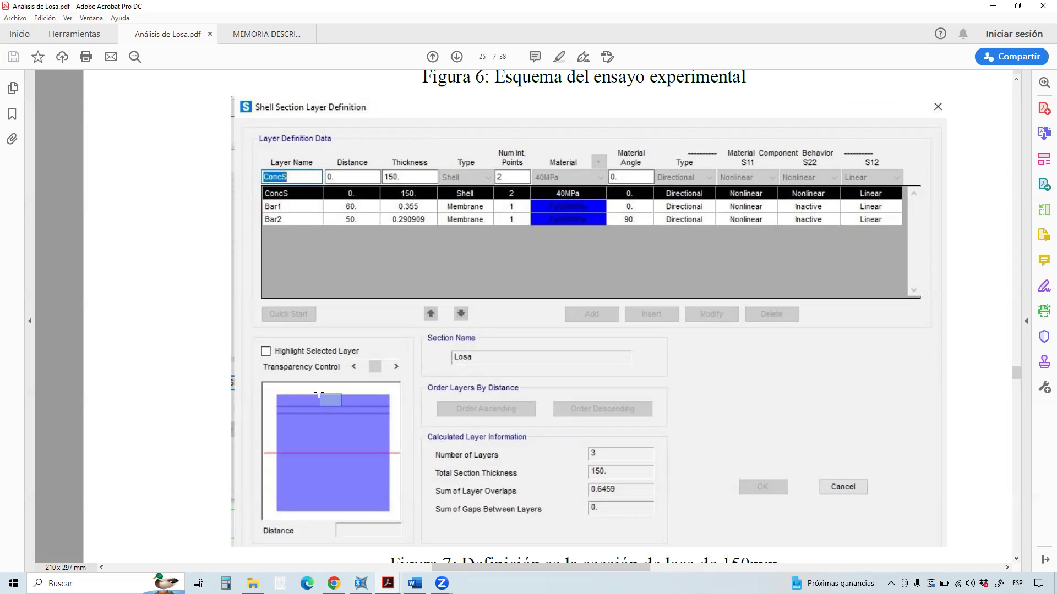
left_click_drag(318, 393, 320, 393)
left_click_drag(274, 417, 399, 411)
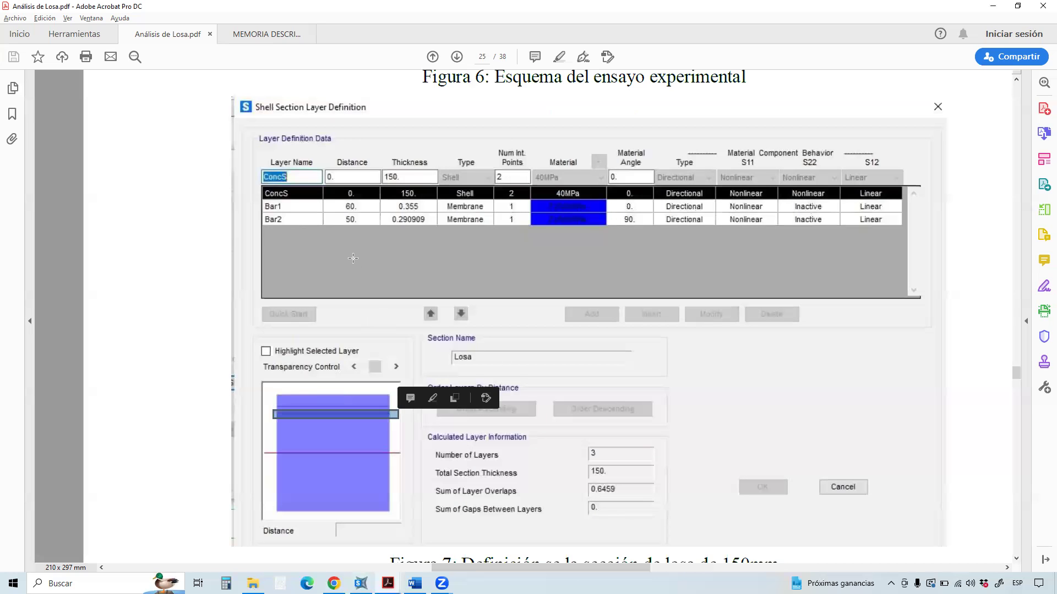
Mark the Bar1 and Bar2 thicknesses and the Bar2 material in the layer definition table.
left_click_drag(345, 223, 378, 194)
left_click(443, 217)
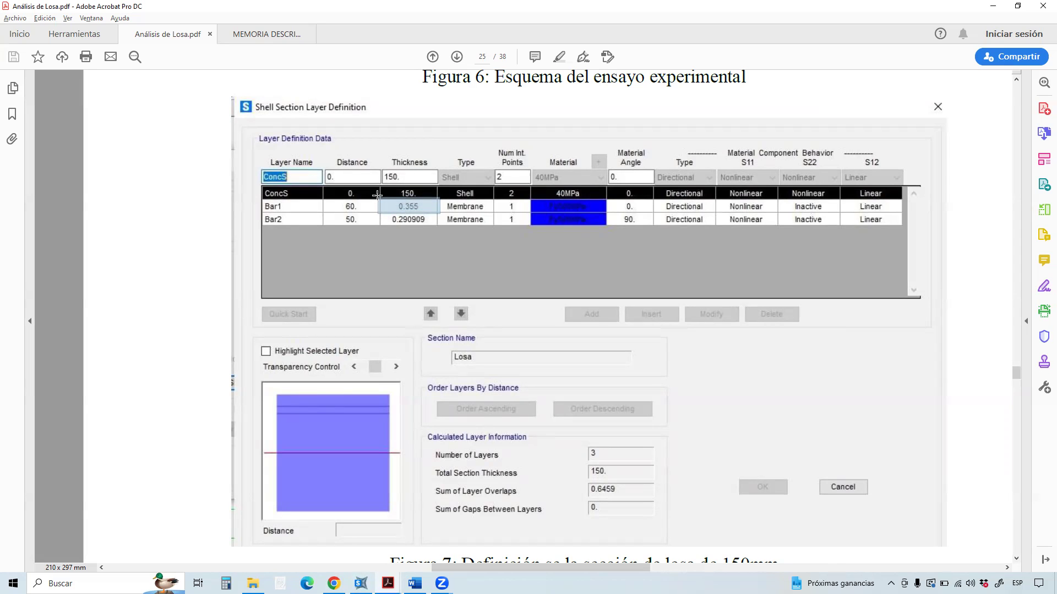
left_click_drag(377, 195, 377, 196)
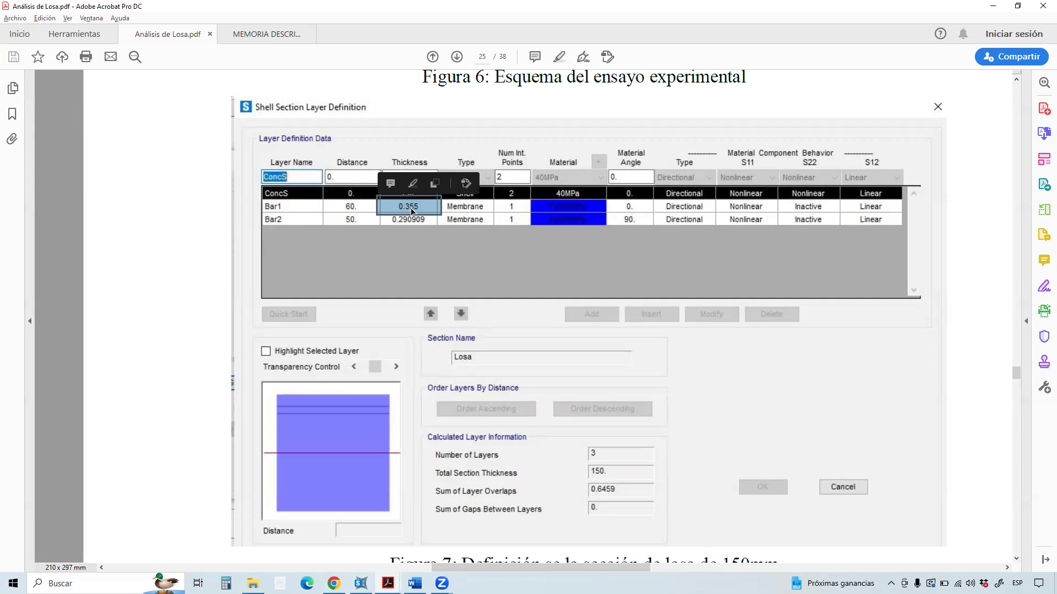
left_click(410, 220)
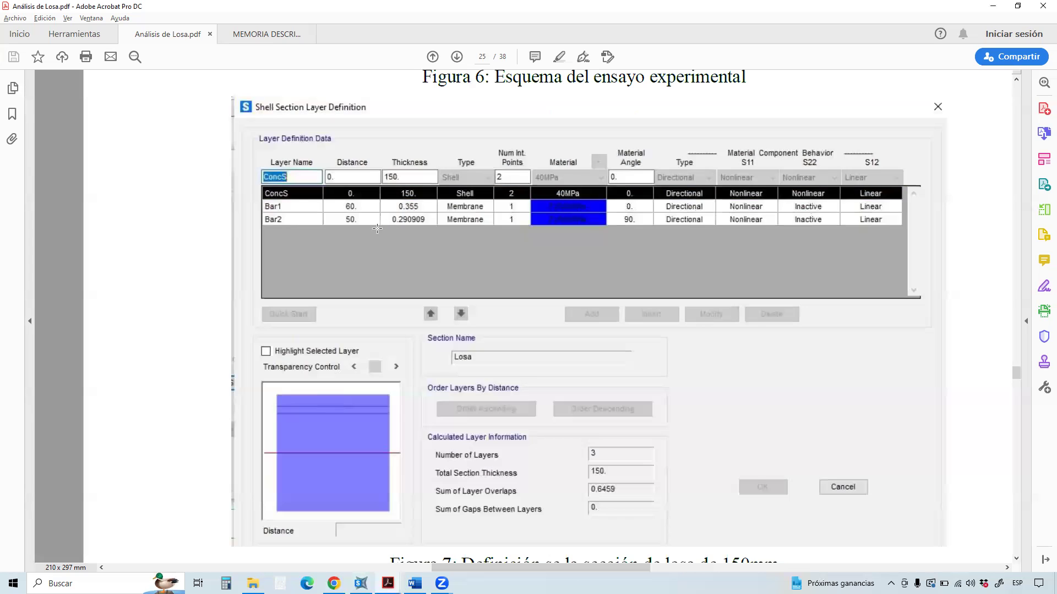
left_click_drag(377, 228, 442, 209)
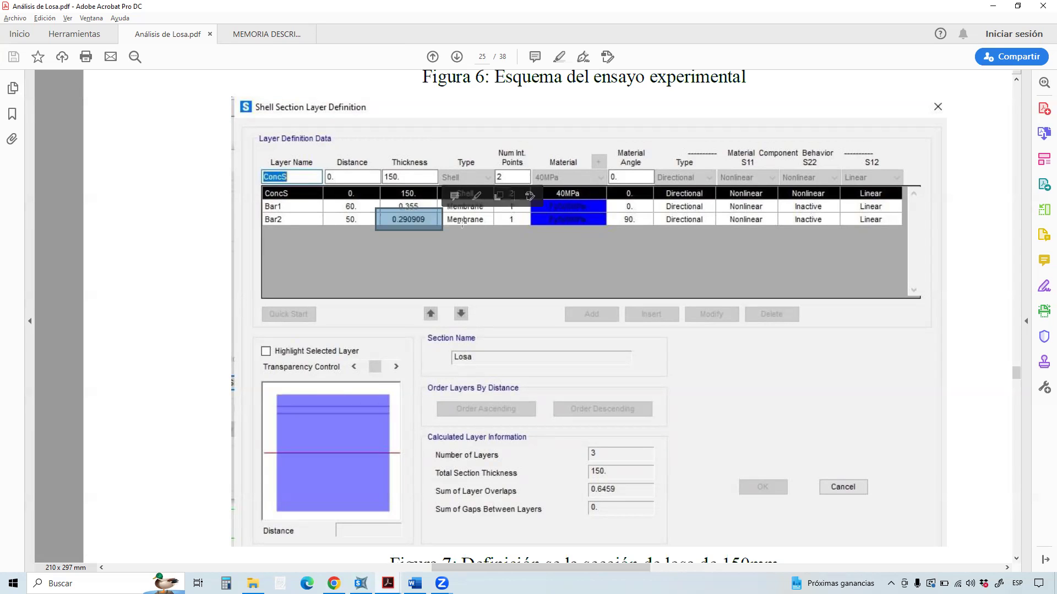
left_click_drag(530, 225, 607, 210)
Compare the thickness and material angle of the Bar1 and Bar2 layers, marking each one in the table.
left_click(445, 207)
left_click(433, 212)
left_click_drag(442, 209, 378, 204)
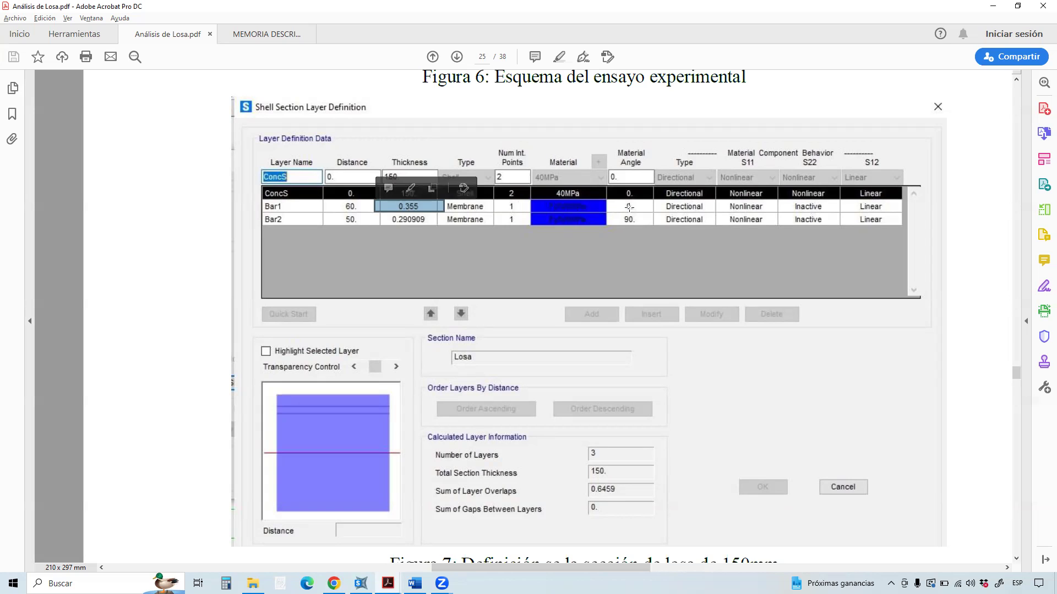
left_click_drag(651, 201, 605, 211)
left_click_drag(442, 225, 285, 212)
left_click_drag(607, 227, 658, 209)
left_click(753, 223)
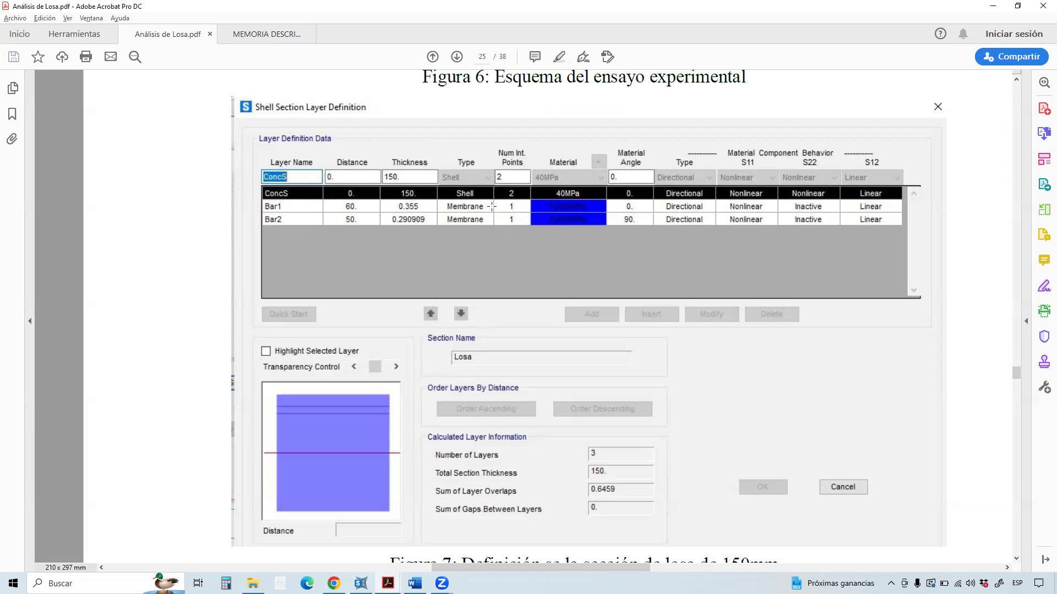
Mark the material of both bar layers and check it against the Fy500MPa definition in Figure 4, marking its Rebar material type.
left_click_drag(605, 227, 529, 197)
scroll(600, 325, "up", 10)
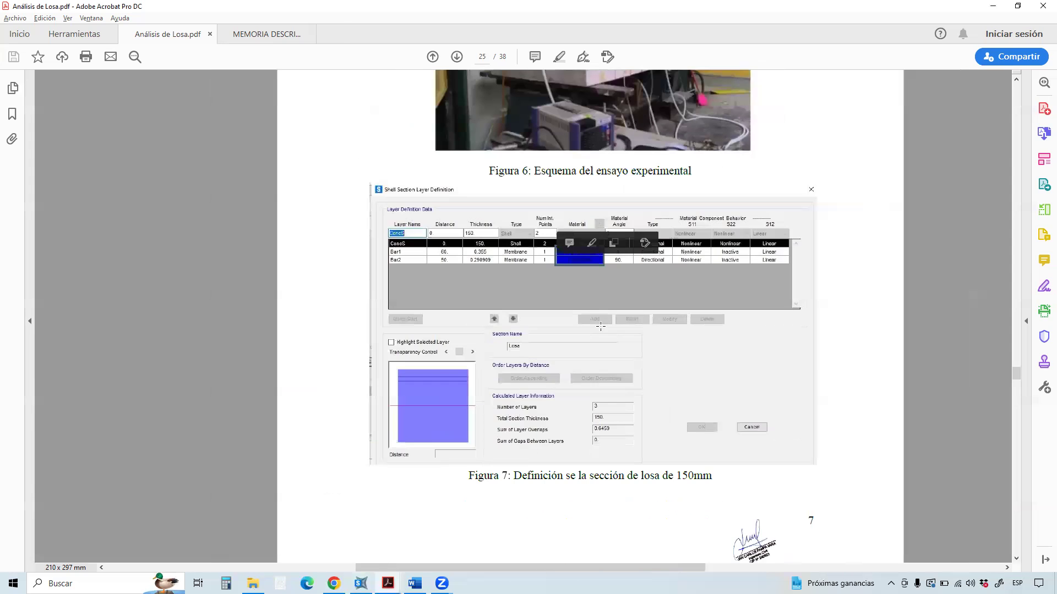
scroll(601, 325, "up", 12)
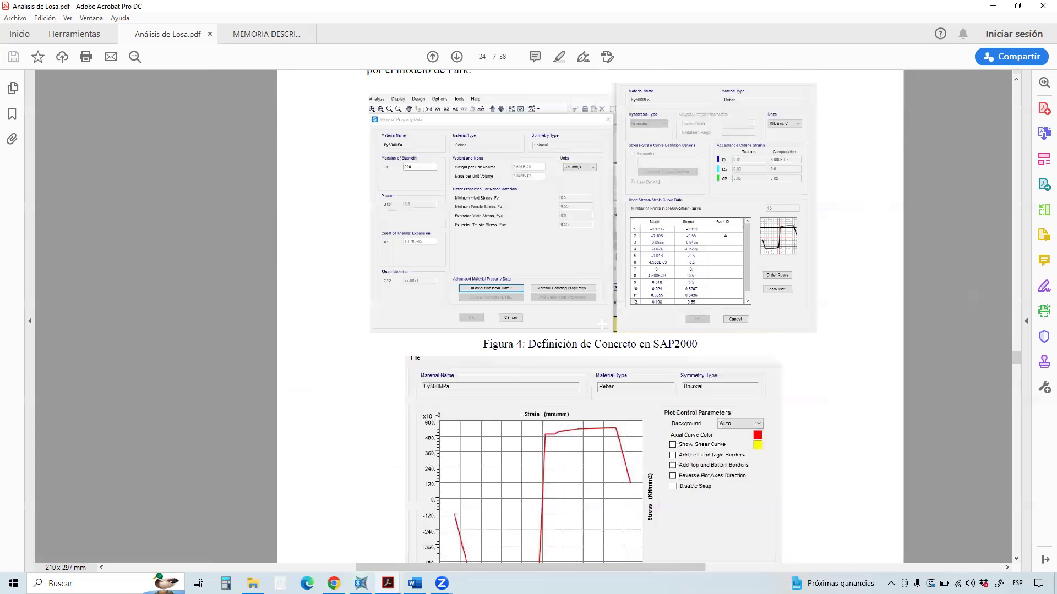
key("ctrl+plus")
scroll(597, 285, "up", 1, "ctrl")
left_click_drag(410, 234, 361, 207)
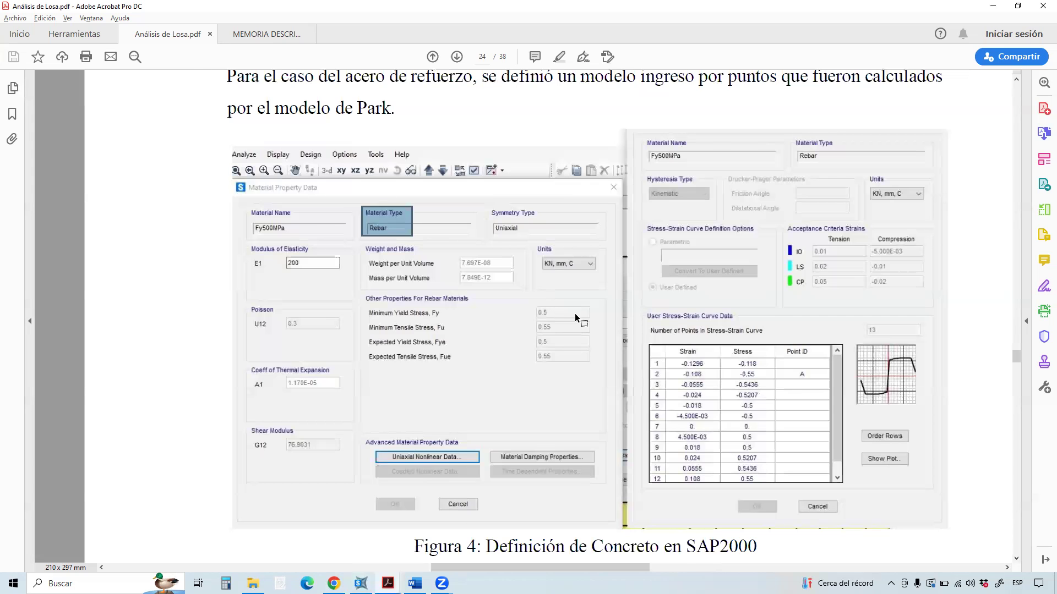
Return to the shell section layer definition in Figure 7 and bring its layer table into close view.
scroll(574, 312, "down", 5)
scroll(578, 317, "up", 2)
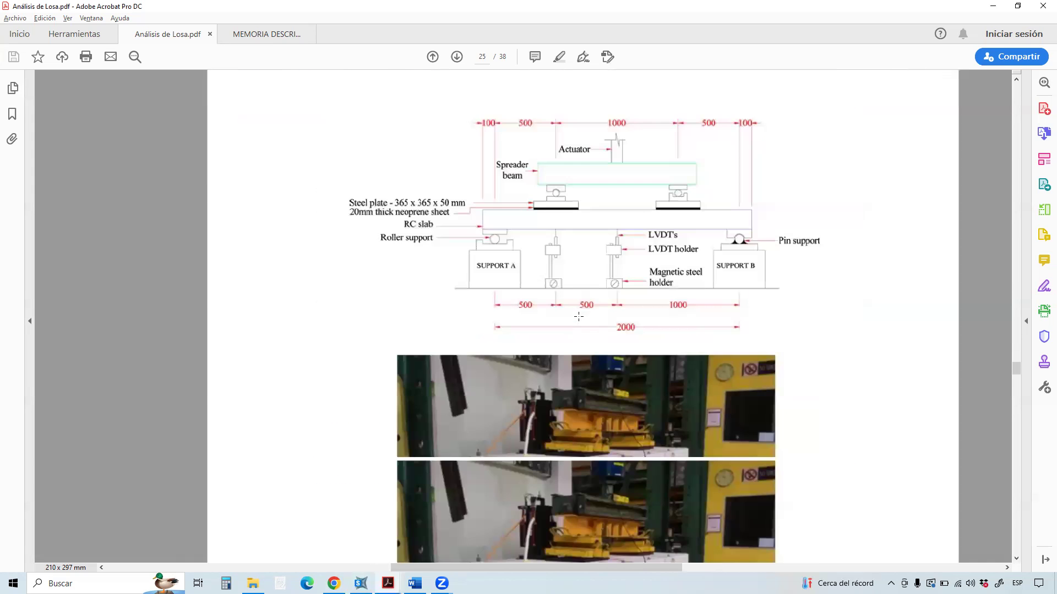
scroll(578, 317, "down", 6)
scroll(585, 312, "up", 1)
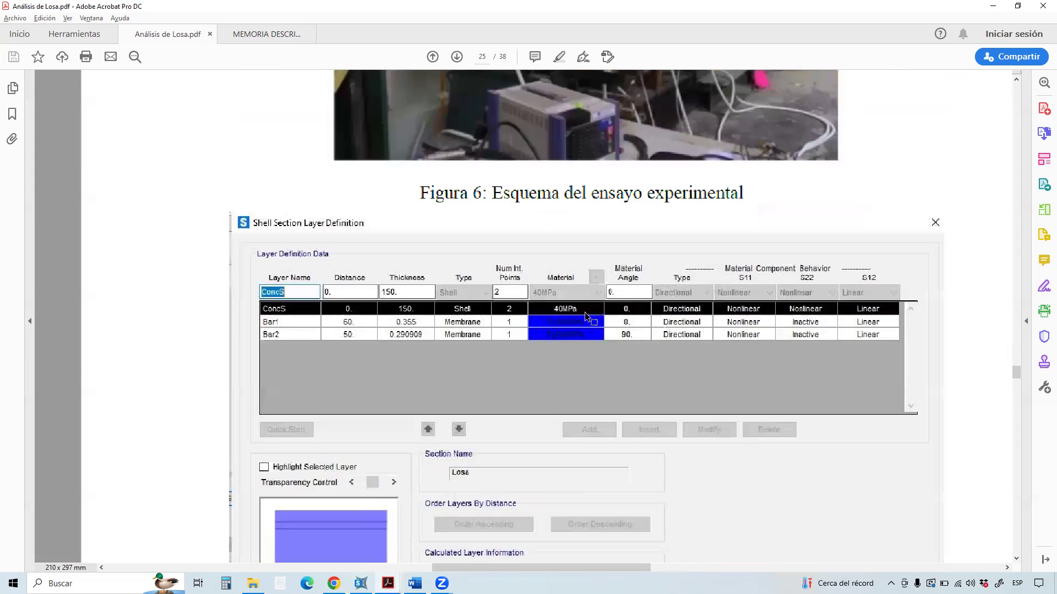
scroll(584, 312, "up", 1)
scroll(502, 286, "down", 2)
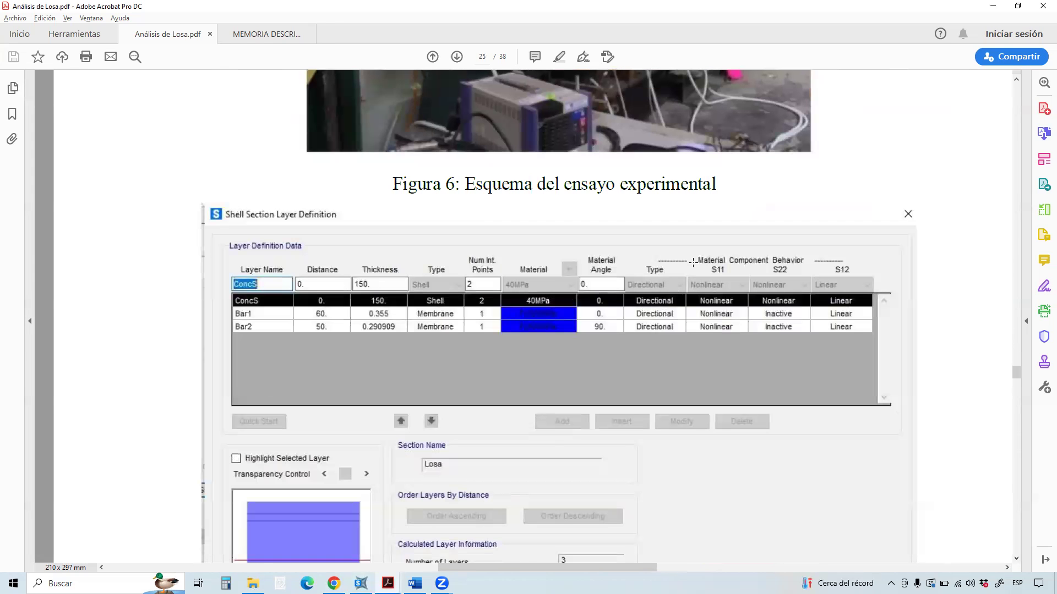
Mark the S11 component heading and the bar layers' S11 behavior, plus the Bar2 material angle, in the layer table.
left_click_drag(704, 263, 731, 278)
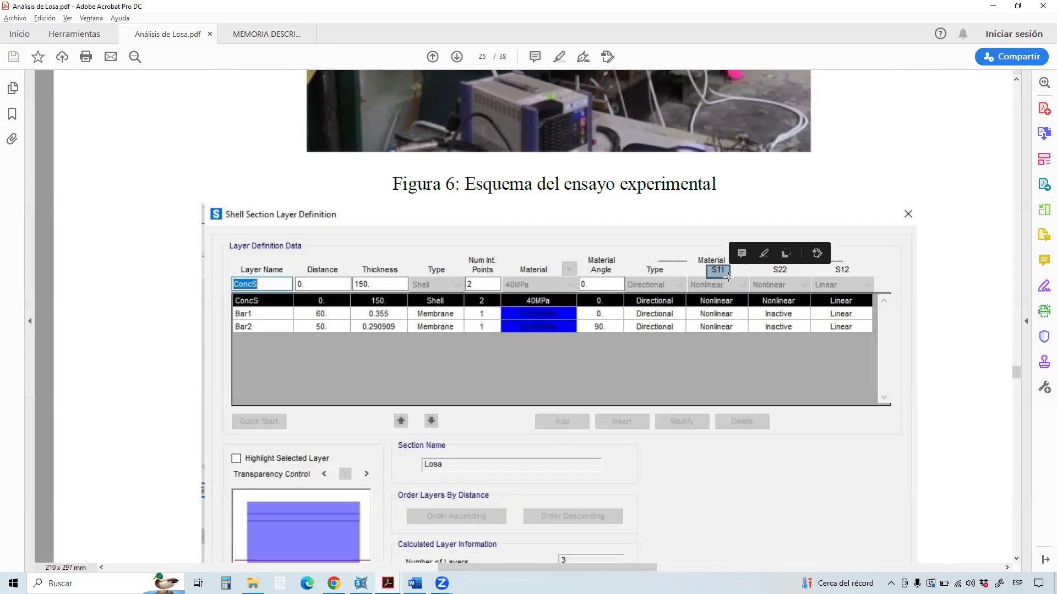
mouse_move(737, 329)
left_mouse_down()
mouse_move(692, 325)
mouse_move(728, 320)
left_mouse_up()
left_click_drag(615, 328, 579, 330)
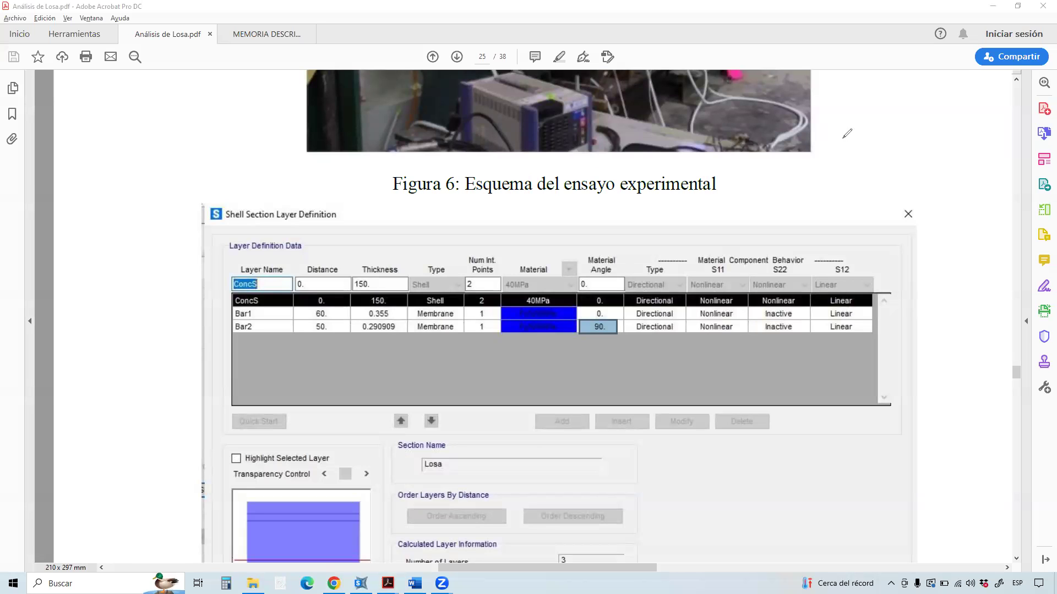
Sketch a slab element in red beside the Figure 6 photo, with its local axes labelled 1, 2 and 3.
mouse_move(838, 119)
left_mouse_down()
mouse_move(875, 167)
mouse_move(915, 155)
left_mouse_up()
mouse_move(969, 133)
left_mouse_down()
mouse_move(932, 95)
mouse_move(840, 113)
left_mouse_up()
mouse_move(911, 119)
left_mouse_down()
mouse_move(970, 97)
mouse_move(970, 106)
mouse_move(986, 92)
mouse_move(988, 108)
left_mouse_up()
mouse_move(907, 118)
left_mouse_down()
mouse_move(881, 81)
mouse_move(893, 84)
mouse_move(870, 76)
mouse_move(874, 87)
left_mouse_up()
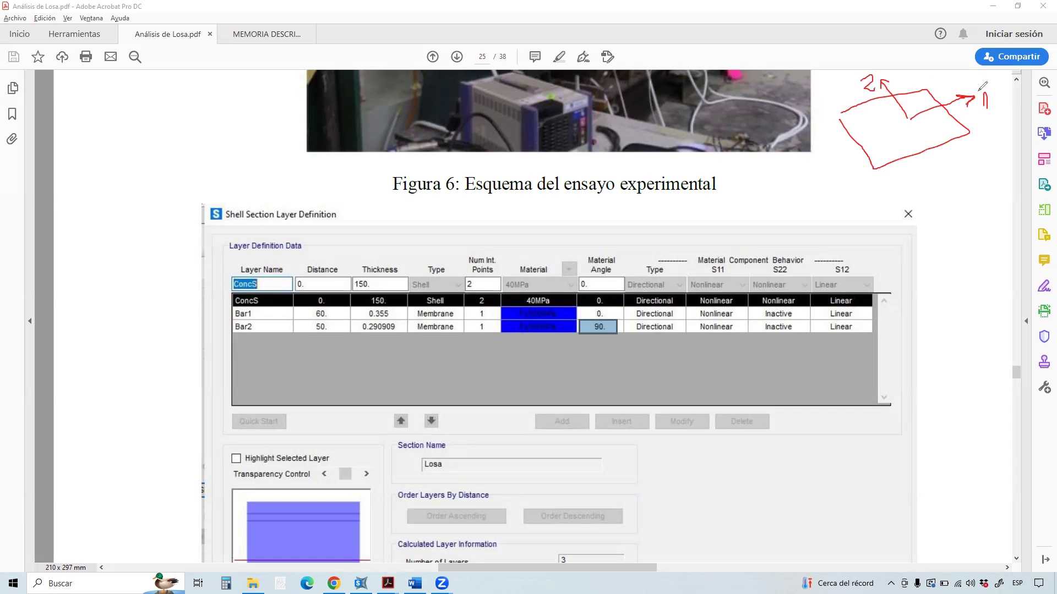
left_click_drag(986, 94, 987, 107)
mouse_move(912, 117)
left_mouse_down()
mouse_move(916, 54)
mouse_move(923, 63)
mouse_move(909, 53)
left_mouse_up()
Outline the Bar1 row in green and circle its material angle of 0.
left_click_drag(234, 323, 585, 317)
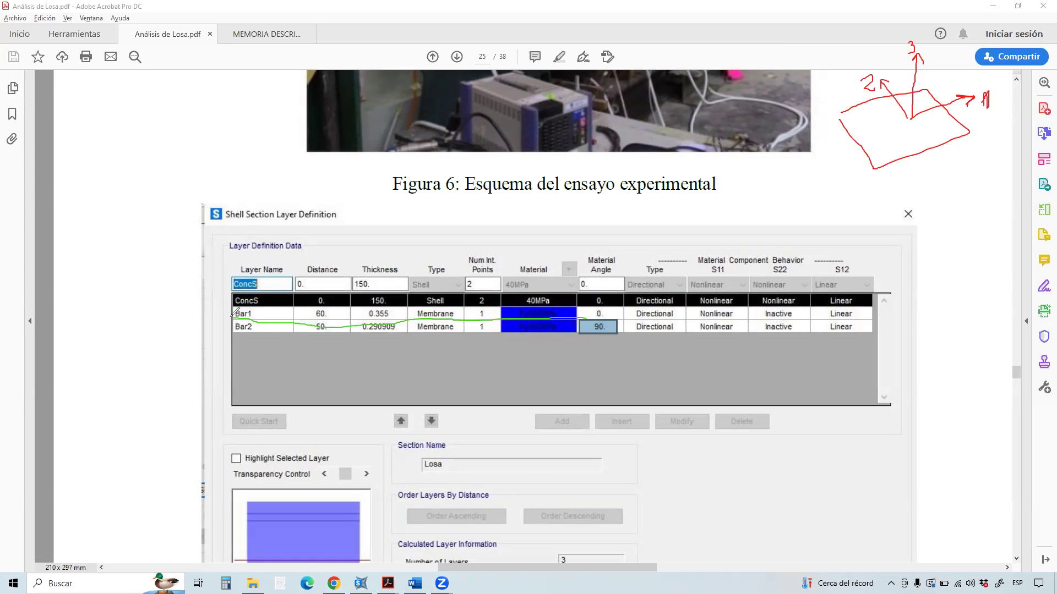
mouse_move(265, 302)
left_mouse_down()
mouse_move(405, 304)
mouse_move(368, 317)
left_mouse_up()
mouse_move(605, 308)
left_mouse_down()
mouse_move(591, 316)
mouse_move(608, 311)
left_mouse_up()
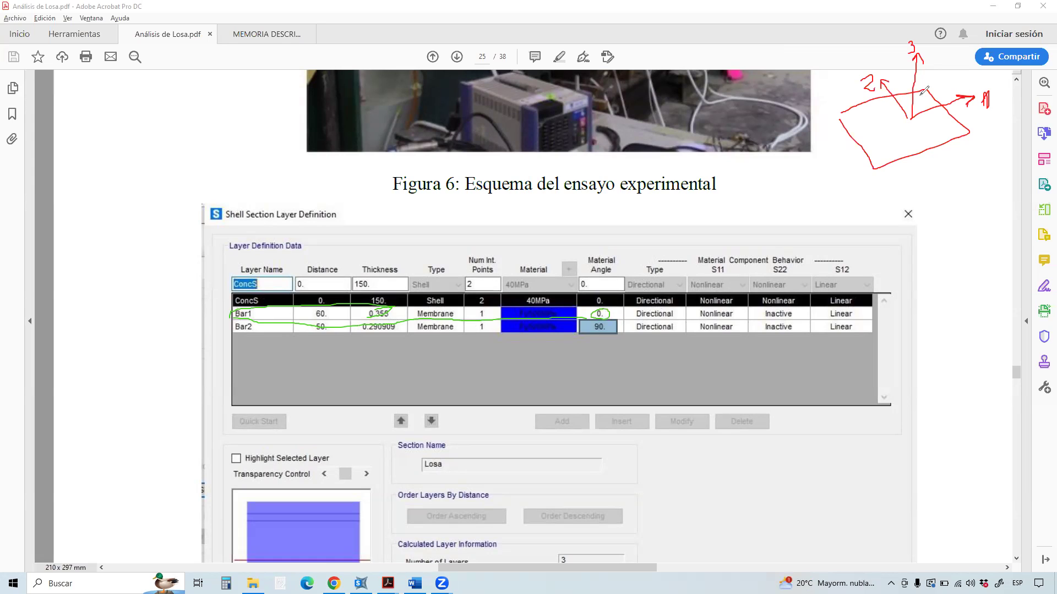
Sketch the Bar1 layer in green inside the red slab, with local axes 1, 2 and 3, and circle axis 1.
left_click_drag(995, 97, 1007, 97)
left_click_drag(853, 122, 884, 154)
mouse_move(861, 116)
left_mouse_down()
mouse_move(931, 94)
mouse_move(958, 118)
mouse_move(960, 127)
mouse_move(883, 156)
left_mouse_up()
mouse_move(932, 120)
left_mouse_down()
mouse_move(977, 110)
mouse_move(923, 103)
mouse_move(931, 106)
mouse_move(935, 82)
mouse_move(943, 88)
left_mouse_up()
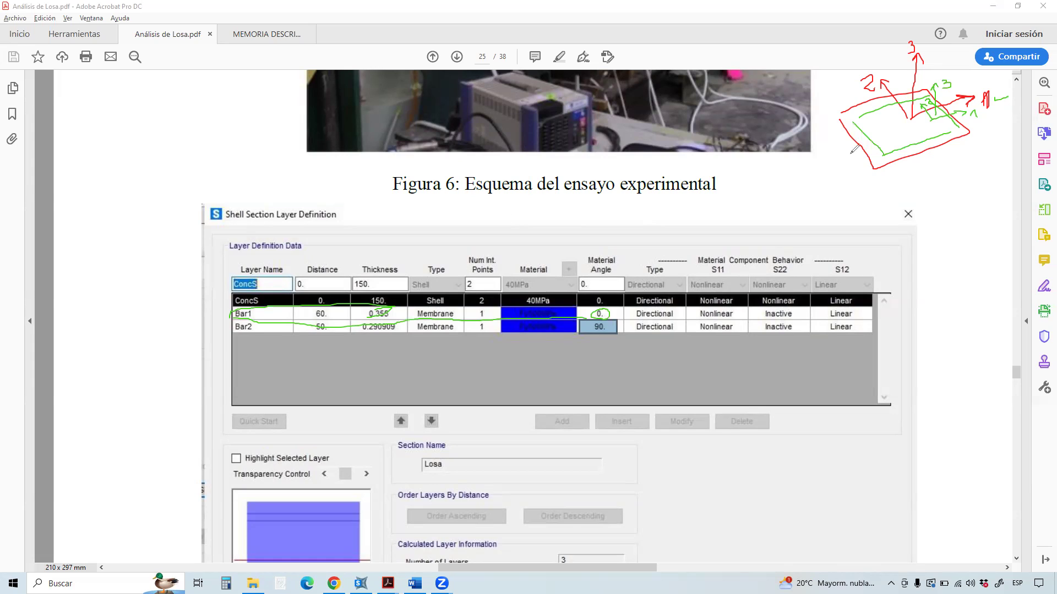
mouse_move(970, 111)
left_mouse_down()
mouse_move(983, 120)
mouse_move(980, 103)
mouse_move(969, 109)
left_mouse_up()
Outline the Bar2 row of the layer table in magenta.
mouse_move(228, 319)
left_mouse_down()
mouse_move(269, 332)
mouse_move(422, 341)
left_mouse_up()
left_click_drag(612, 329, 625, 333)
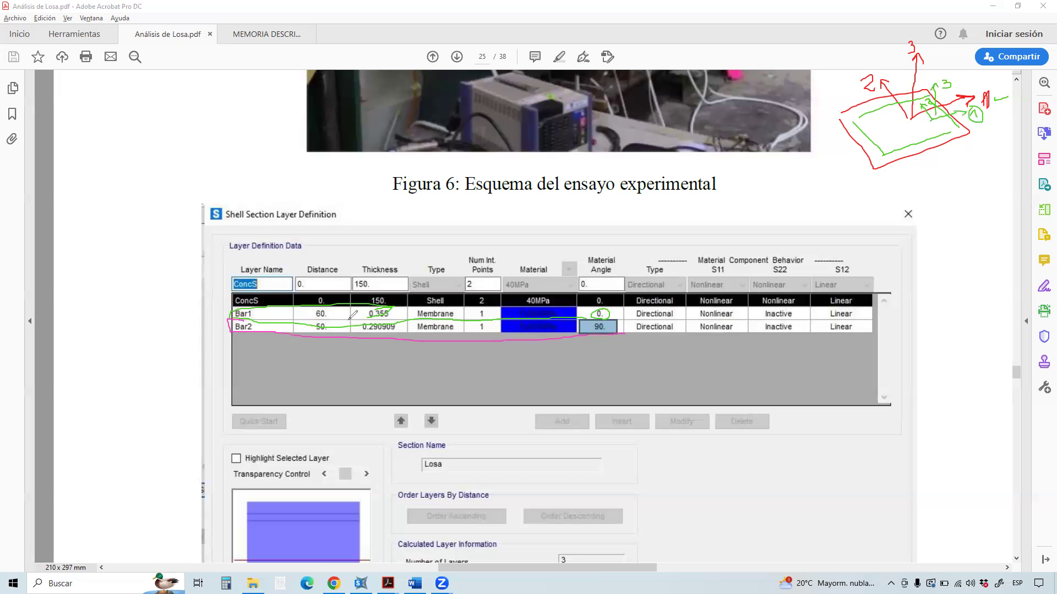
left_click_drag(255, 313, 575, 315)
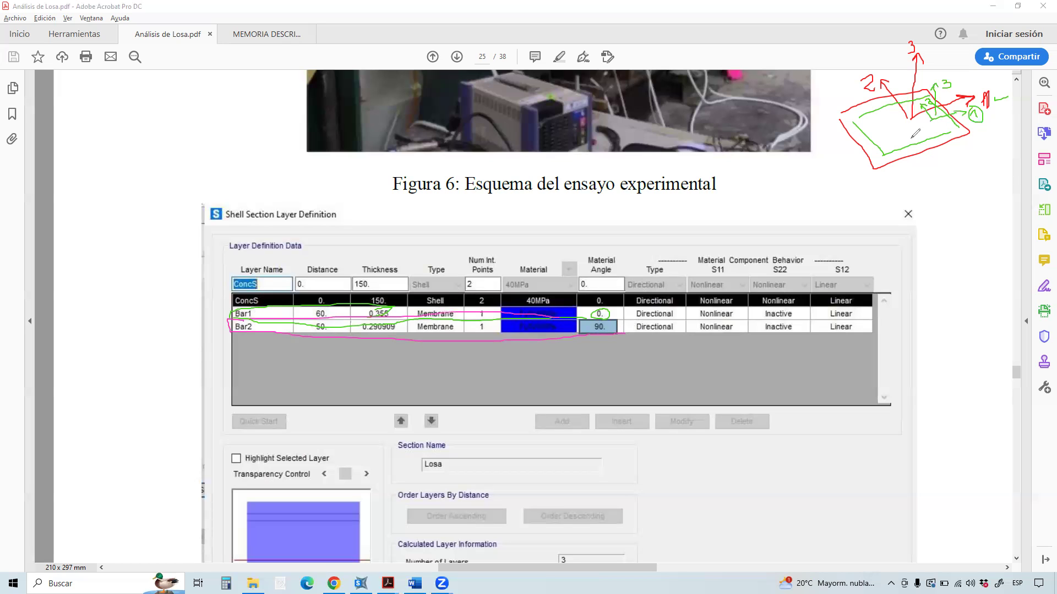
Sketch the Bar2 layer in magenta inside the slab with its axes rotated 90°, circling axis 1 and the Bar2 material angle.
mouse_move(860, 124)
left_mouse_down()
mouse_move(887, 146)
mouse_move(902, 108)
left_mouse_up()
left_click_drag(889, 147, 936, 131)
left_click_drag(591, 325, 594, 312)
mouse_move(887, 128)
left_mouse_down()
mouse_move(884, 115)
mouse_move(843, 168)
left_mouse_up()
left_click_drag(895, 128, 895, 109)
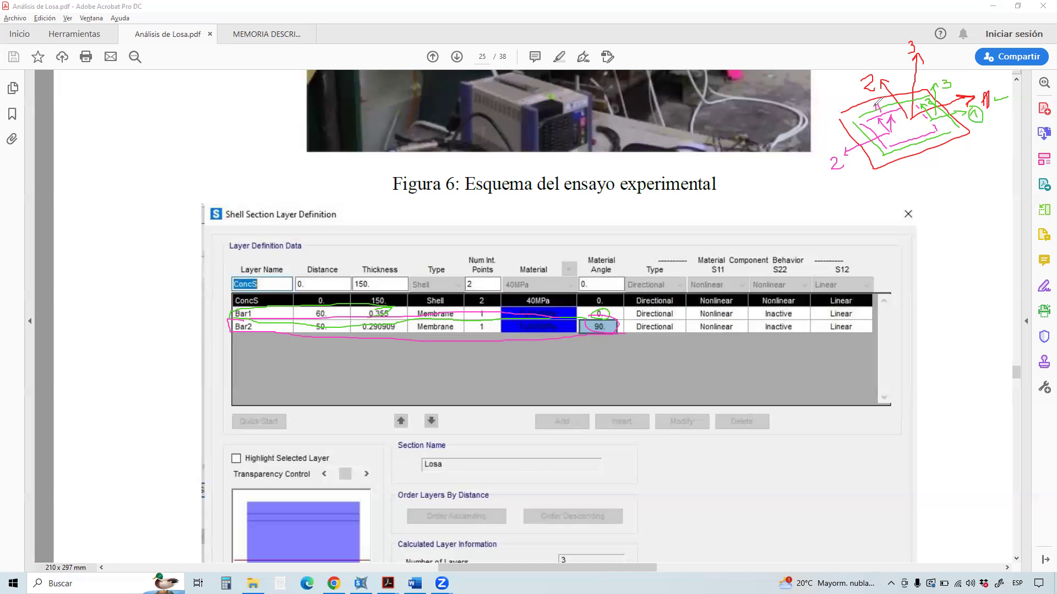
mouse_move(873, 98)
left_mouse_down()
mouse_move(887, 119)
mouse_move(895, 99)
mouse_move(876, 99)
left_mouse_up()
mouse_move(909, 131)
left_mouse_down()
mouse_move(898, 113)
mouse_move(898, 132)
mouse_move(911, 122)
mouse_move(915, 134)
left_mouse_up()
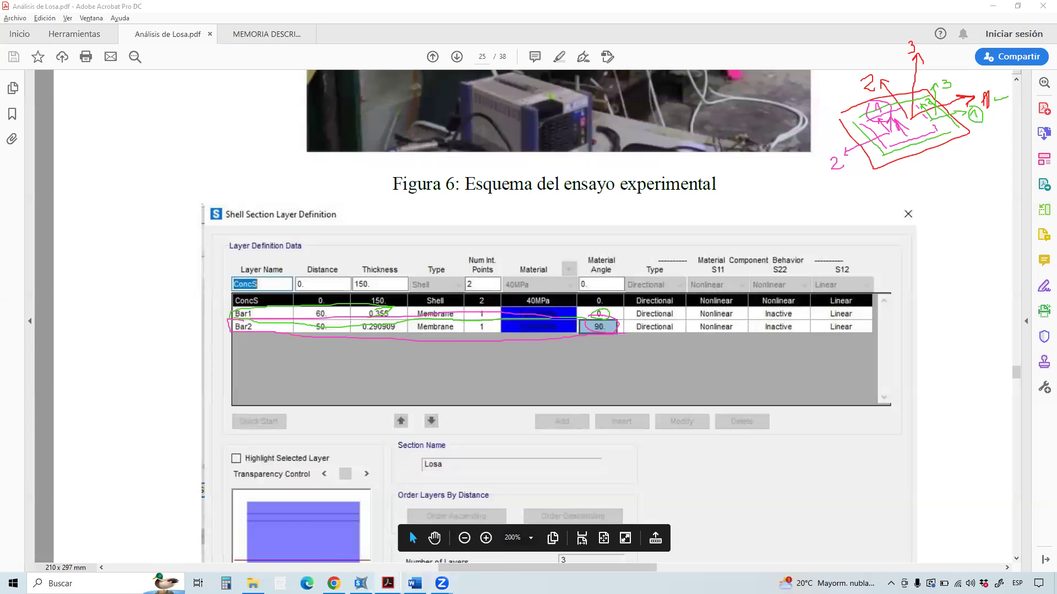
Switch to the SAP2000 slab model and close the open shell section and area section dialogs without changes.
left_click(361, 583)
left_click(556, 405)
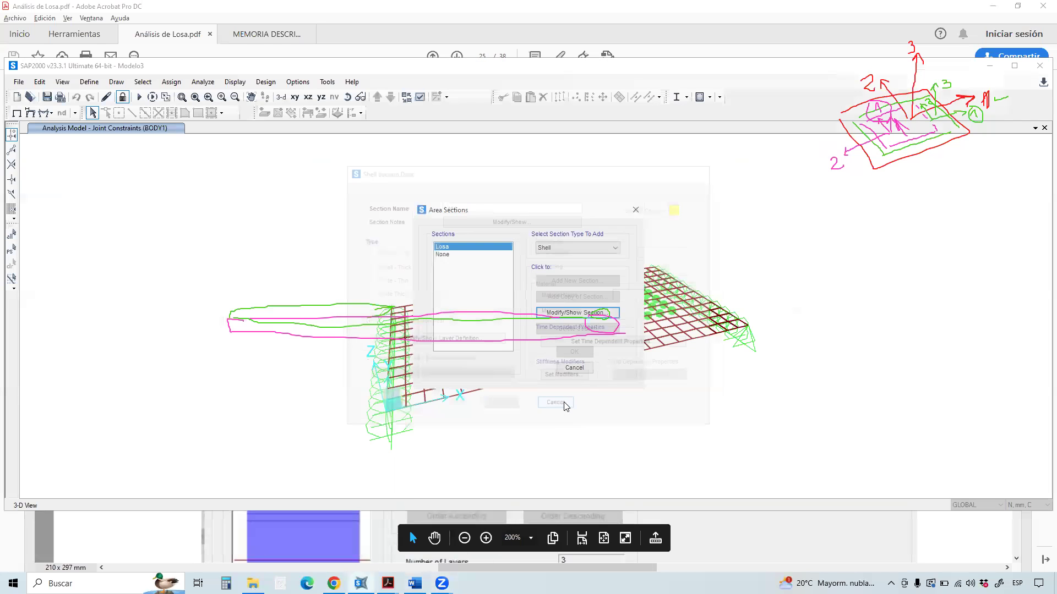
left_click(634, 217)
Display the local axes of the area objects in the 3D view of the slab mesh.
left_click_drag(668, 331, 812, 335)
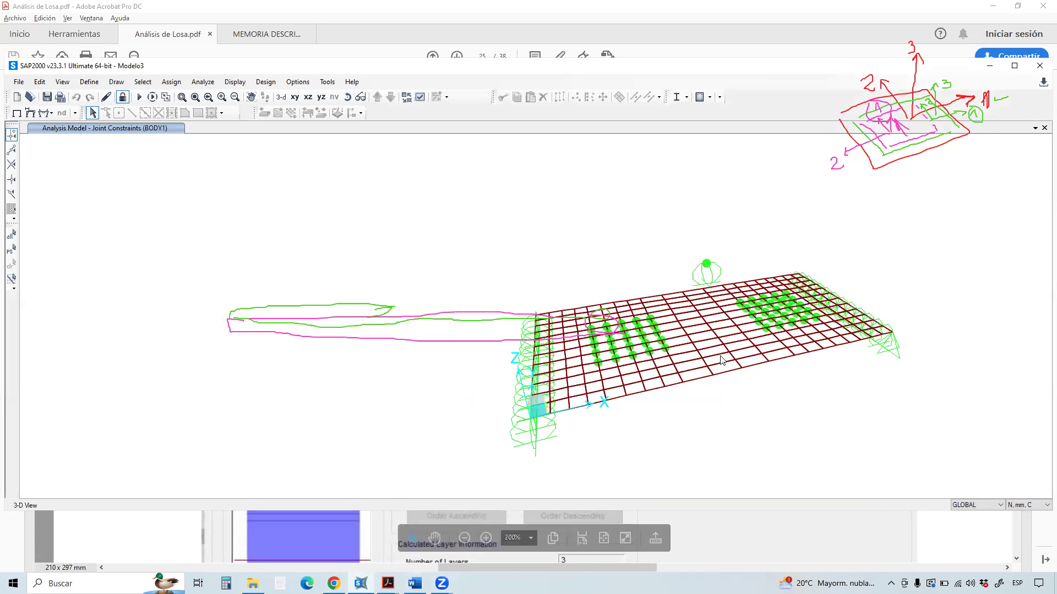
scroll(714, 340, "up", 1)
scroll(714, 340, "up", 1)
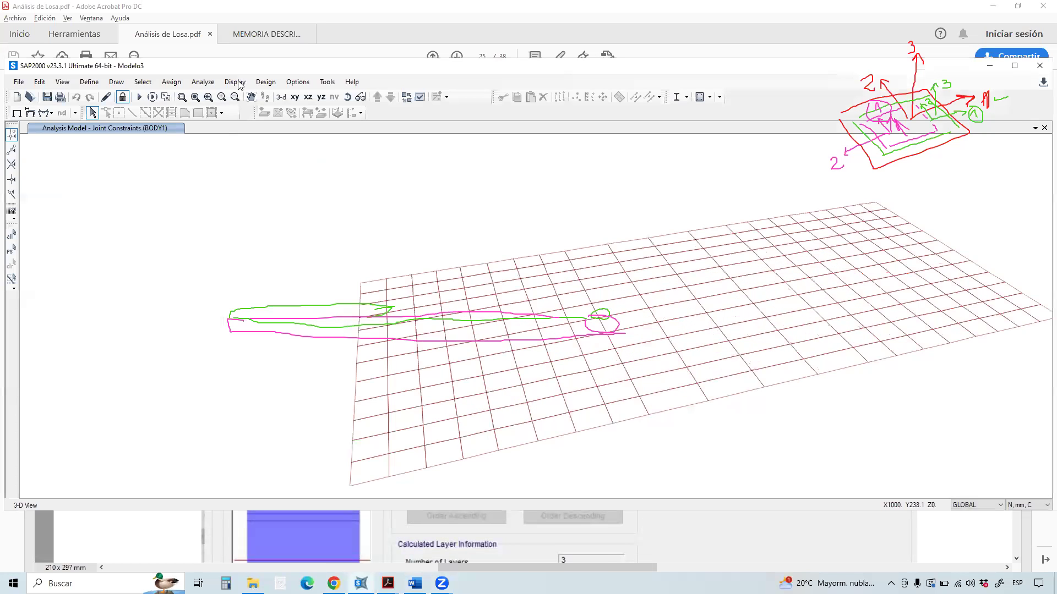
left_click(420, 97)
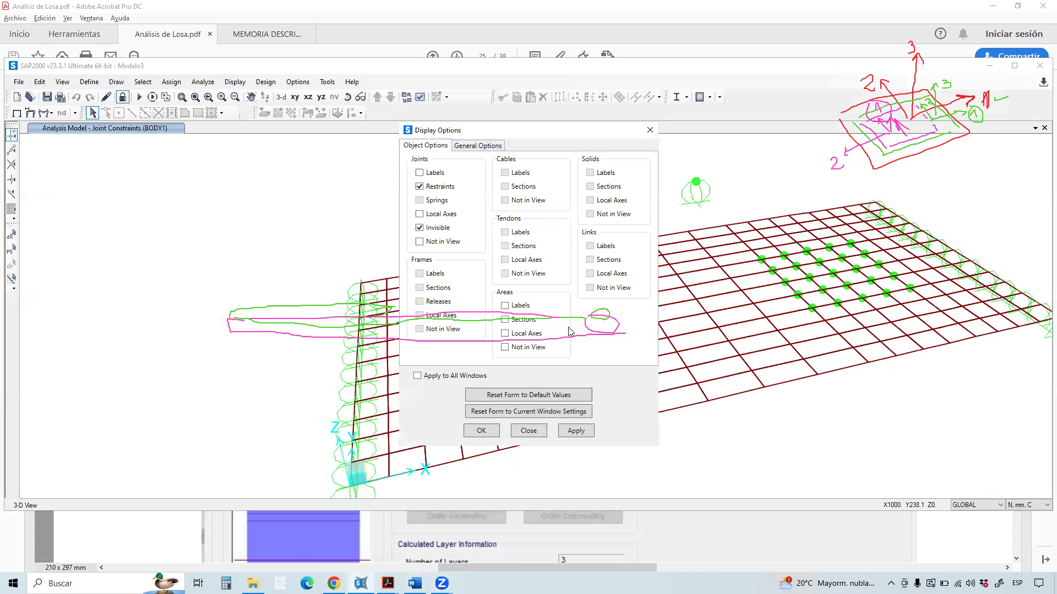
left_click(531, 333)
left_click(585, 433)
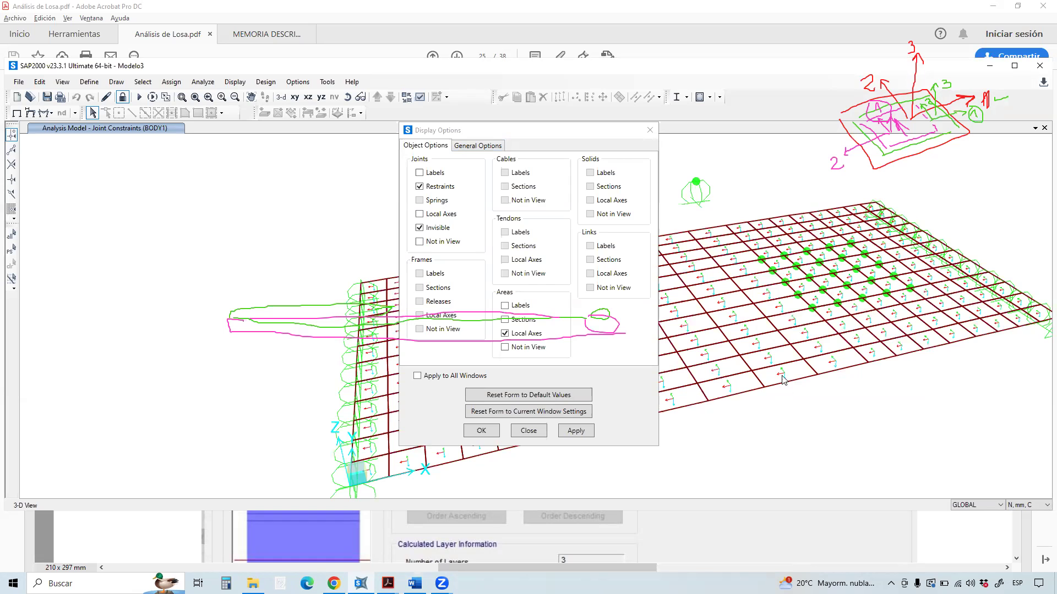
left_click(533, 432)
Return to the PDF report, mark the bar layer lines in Figure 7's section preview, and clear all drawn annotations.
left_click(346, 526)
scroll(369, 348, "down", 3)
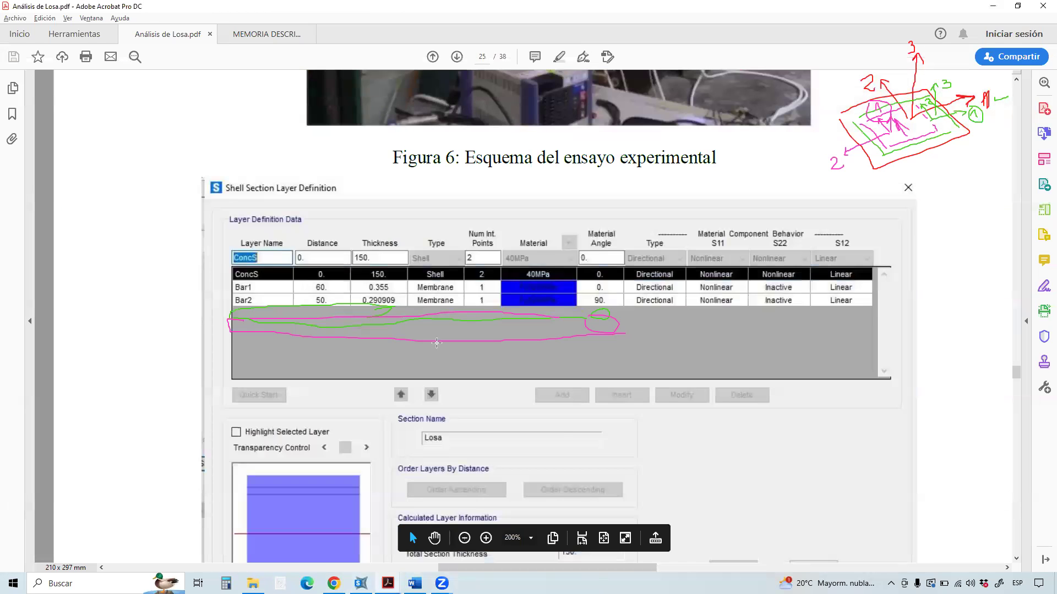
scroll(369, 348, "up", 2)
left_click_drag(382, 398, 228, 376)
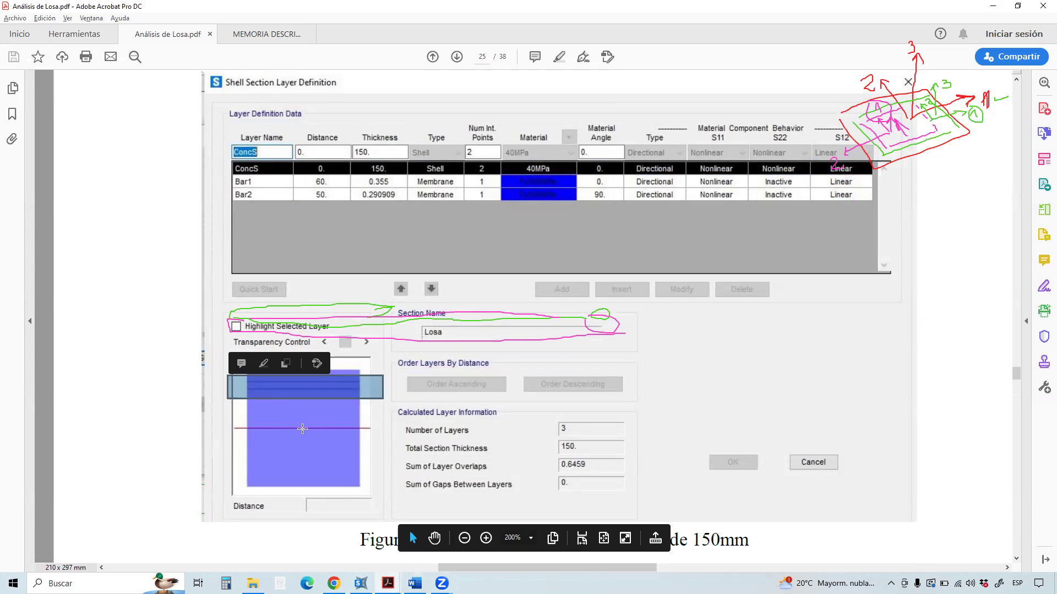
left_click_drag(274, 424, 321, 440)
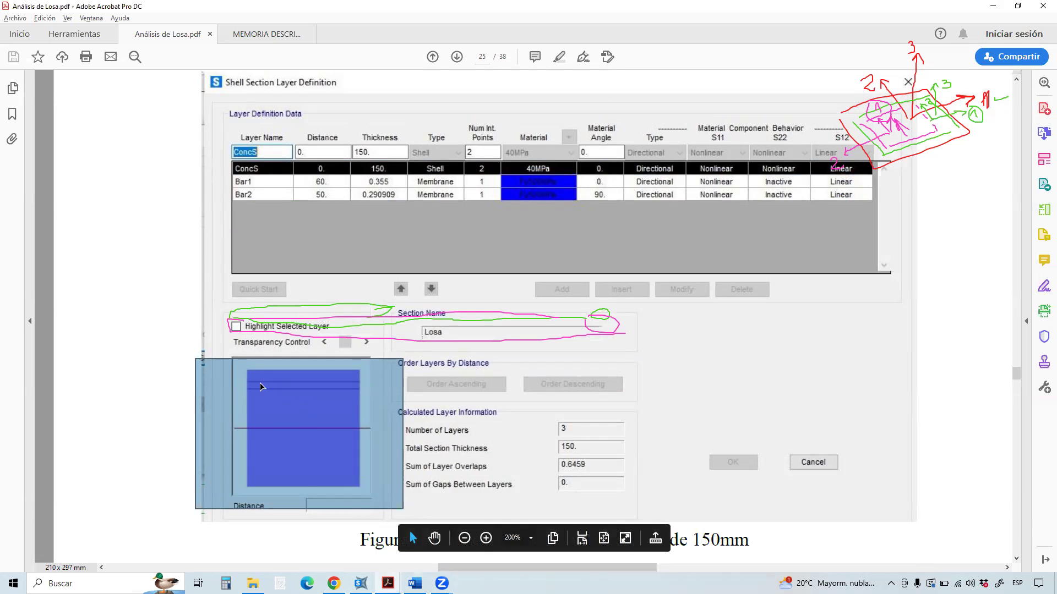
left_click(360, 583)
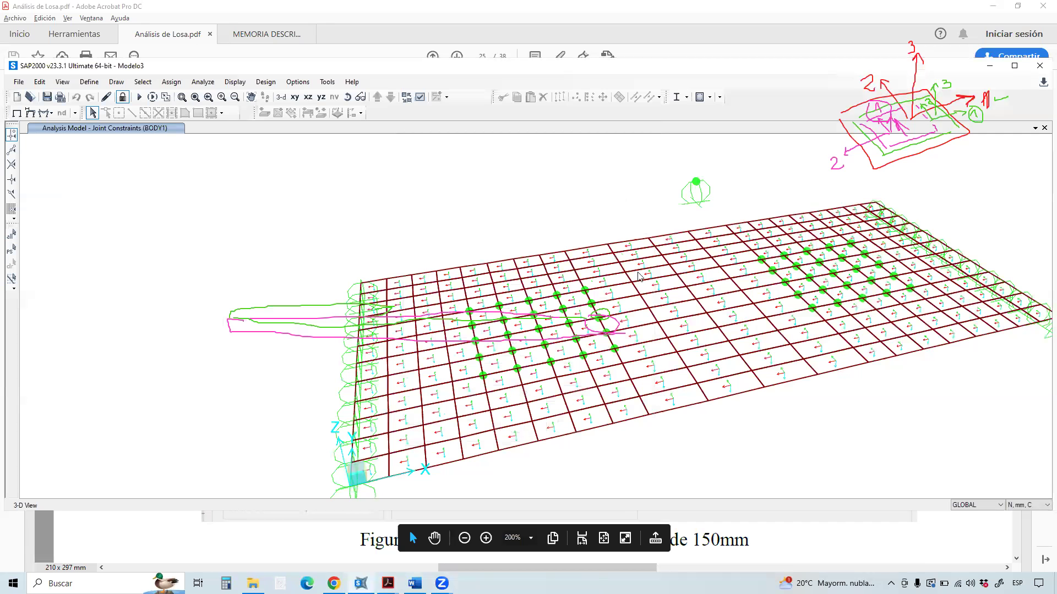
left_click(289, 534)
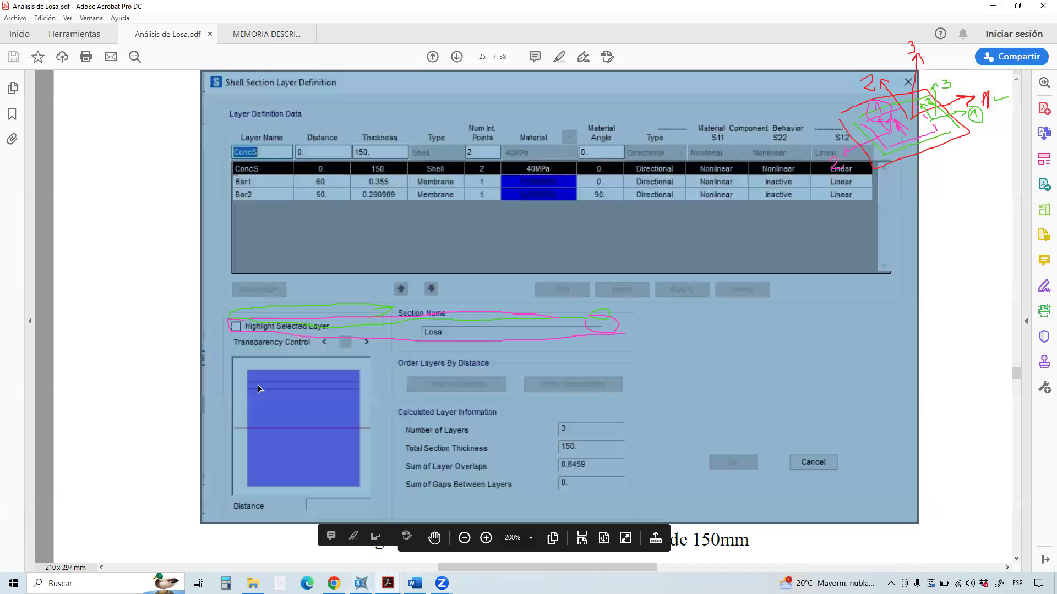
left_click_drag(222, 374, 400, 406)
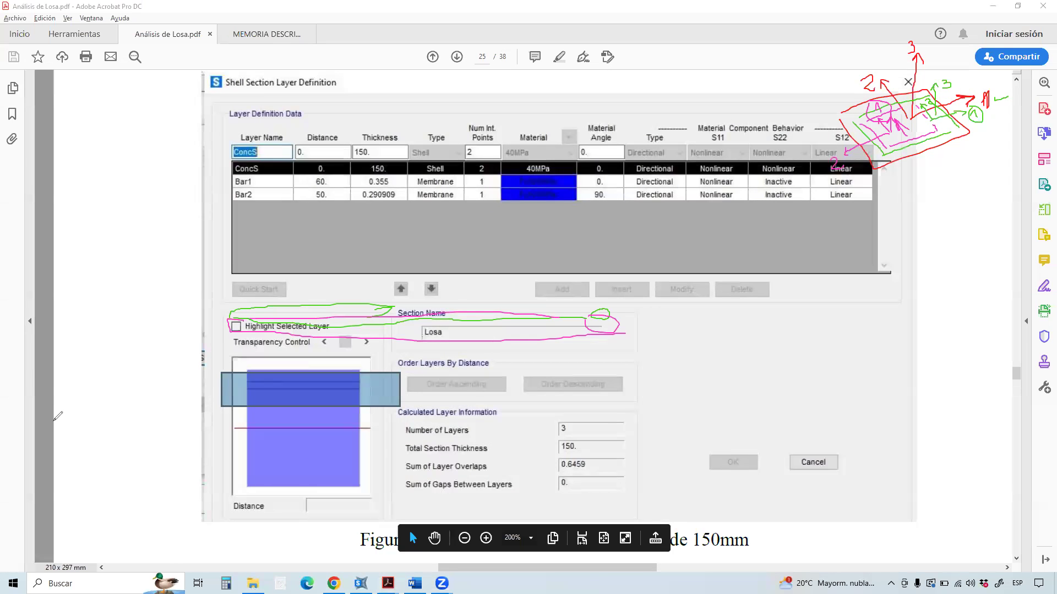
key("e")
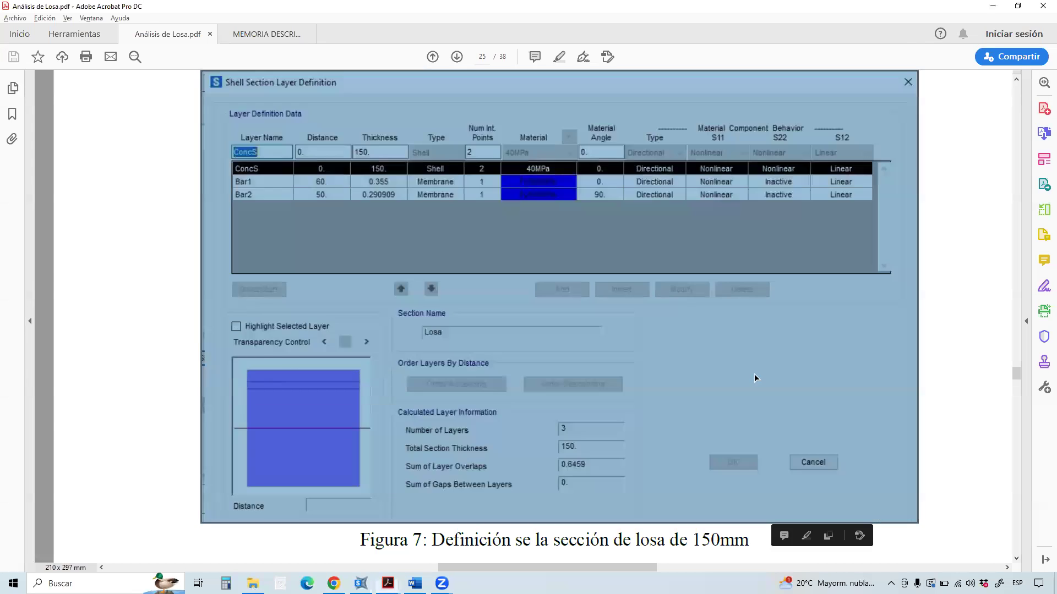
Go to the experimental test schematic and mark the loading plate, its 365 x 365 size, the plate spacing and the 500 offset from the support.
scroll(627, 408, "down", 1)
scroll(619, 397, "up", 2)
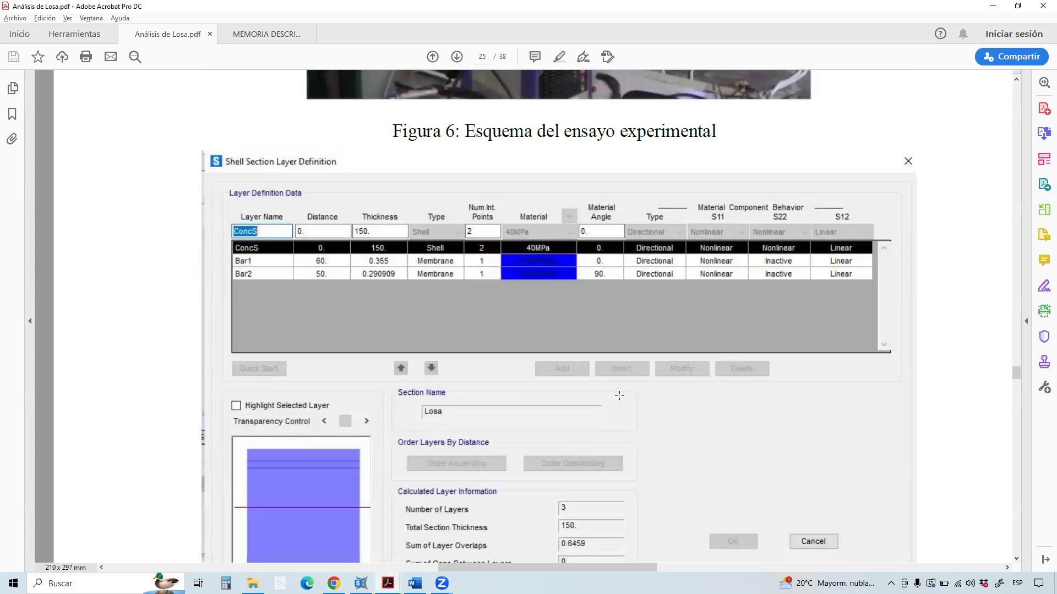
scroll(619, 396, "down", 2, "ctrl")
scroll(621, 394, "up", 5)
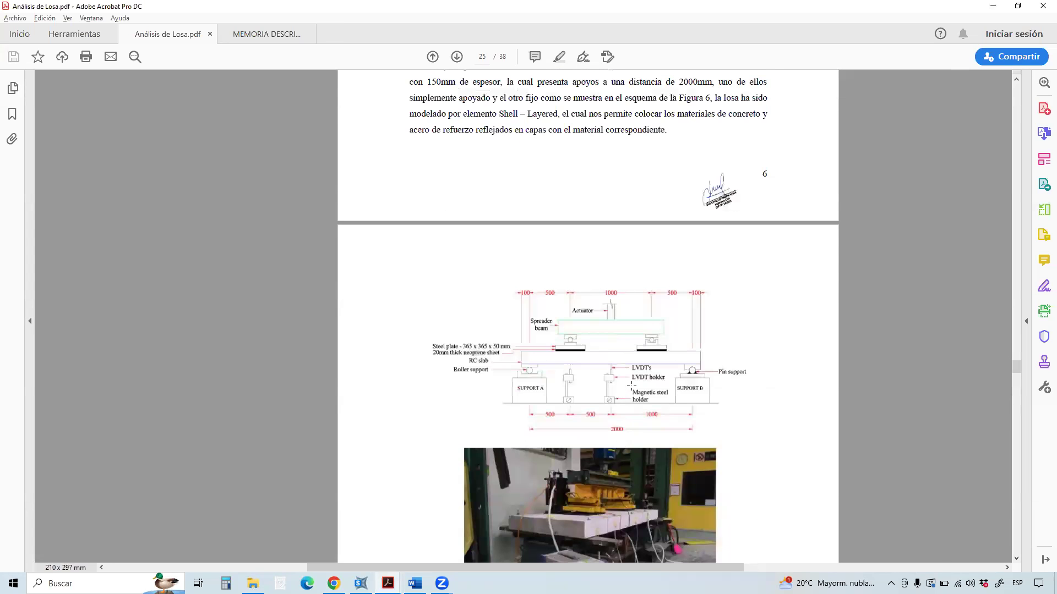
scroll(622, 394, "up", 1, "ctrl")
scroll(550, 332, "up", 1)
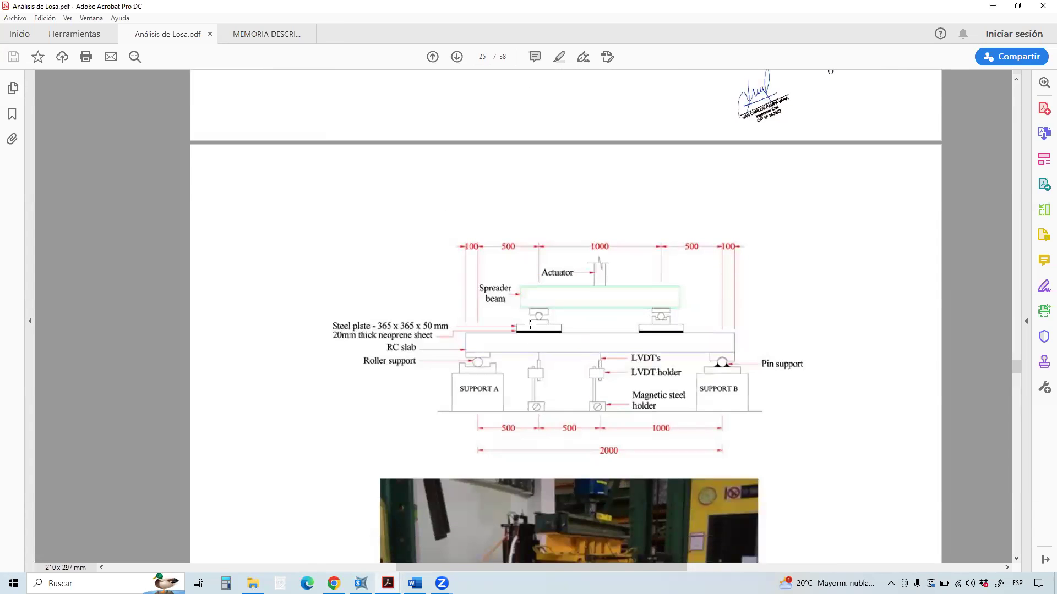
left_click_drag(520, 355, 564, 376)
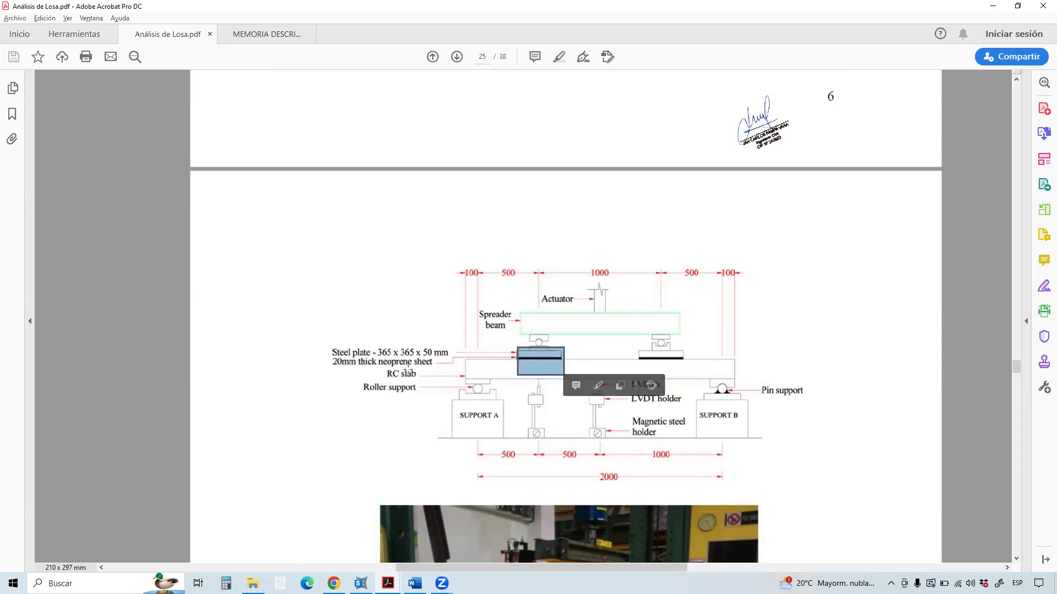
left_click_drag(416, 355, 375, 349)
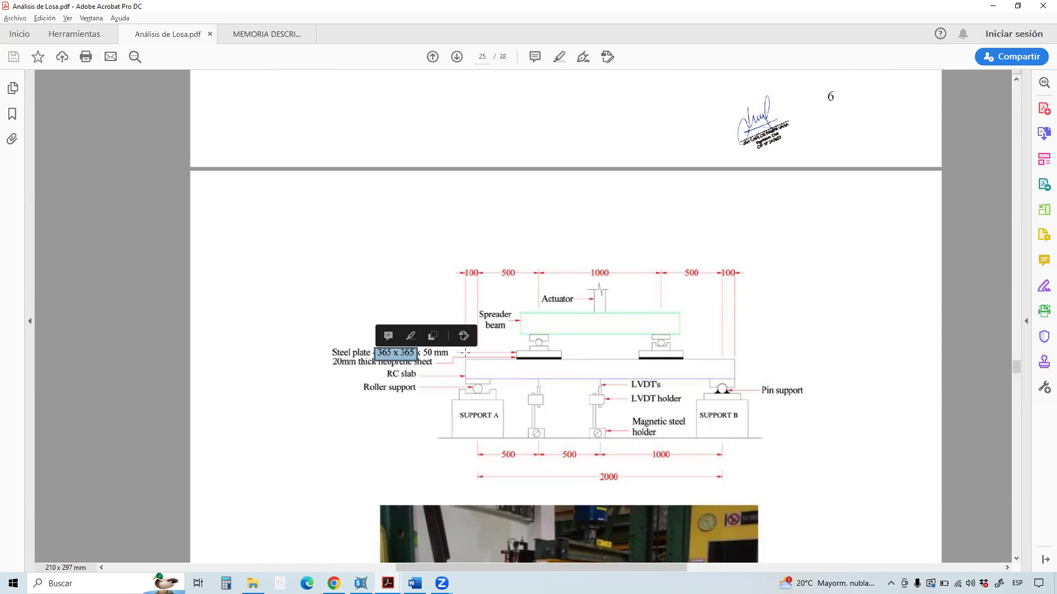
left_click_drag(535, 368, 670, 325)
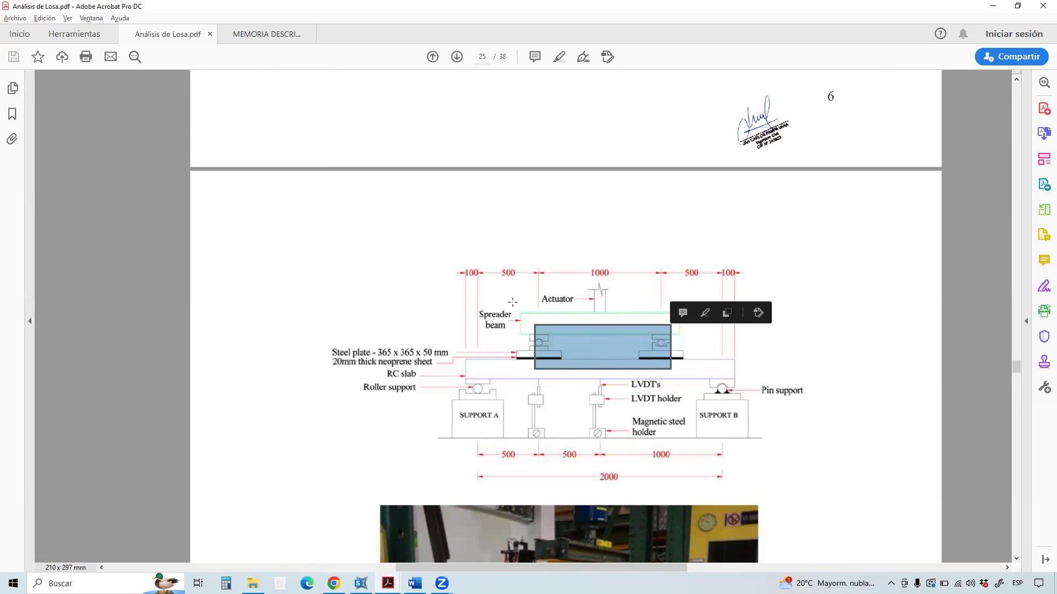
left_click_drag(480, 320, 538, 264)
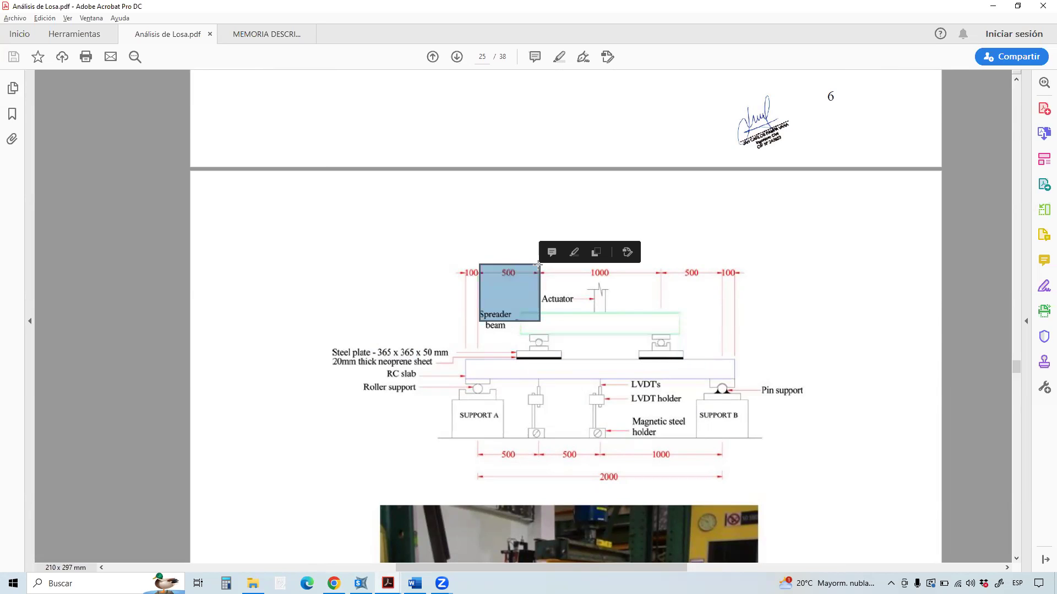
Switch to SAP2000 and inspect the loads assigned to the loading joint above the slab.
key("alt+Tab")
left_click_drag(640, 313, 553, 311)
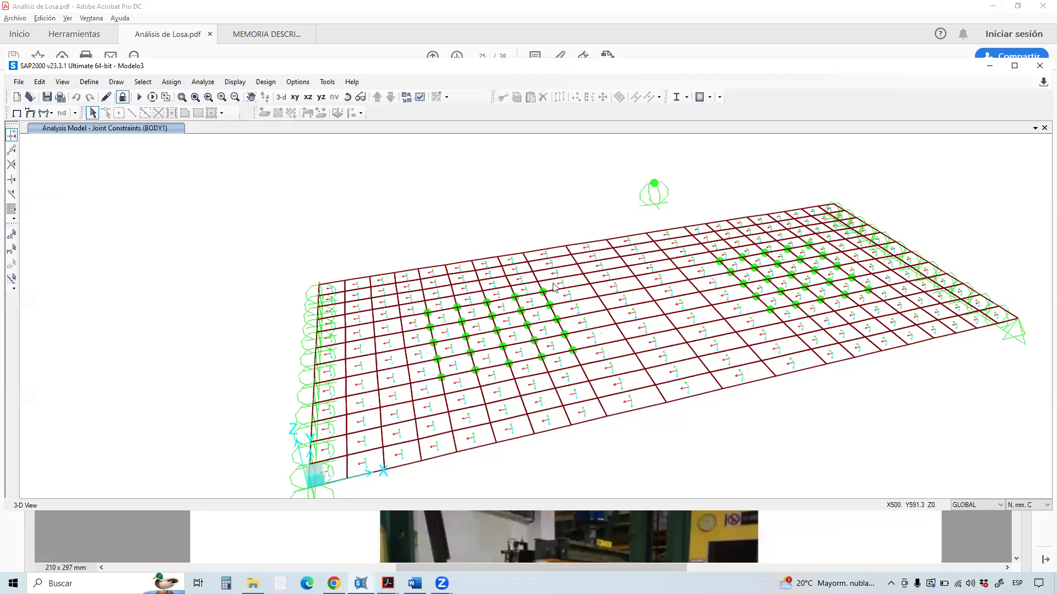
right_click(654, 192)
left_click(469, 174)
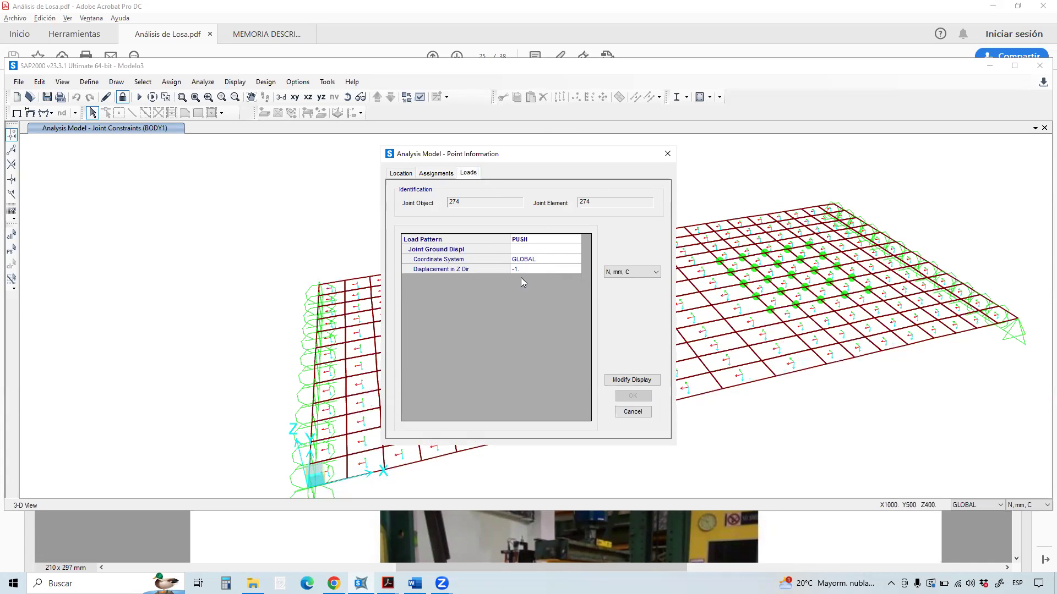
key("Escape")
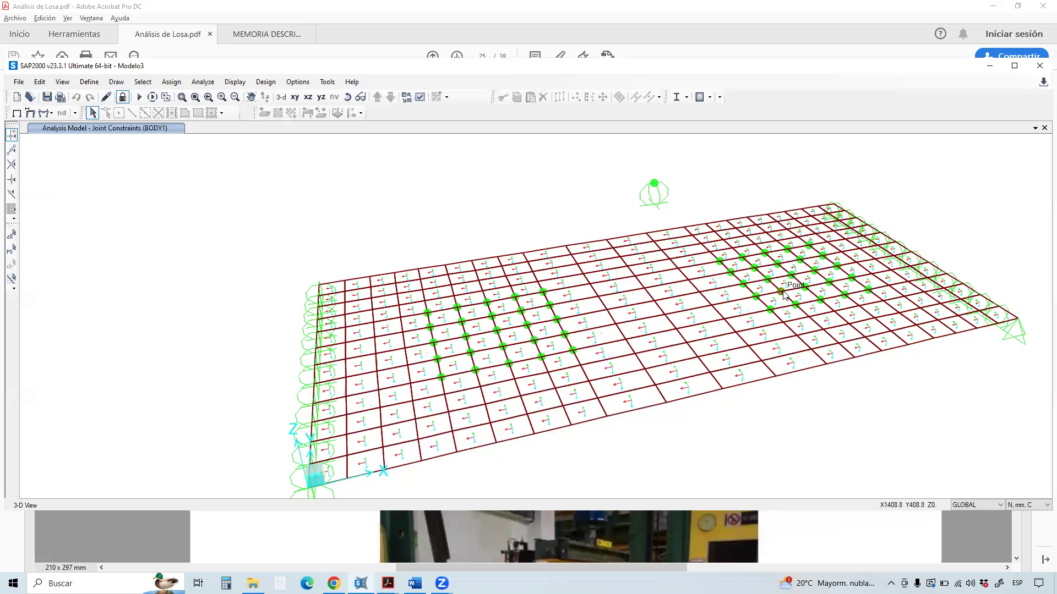
Return to the test schematic in the report and mark the actuator, the two loading plates and the RC slab.
left_click(382, 521)
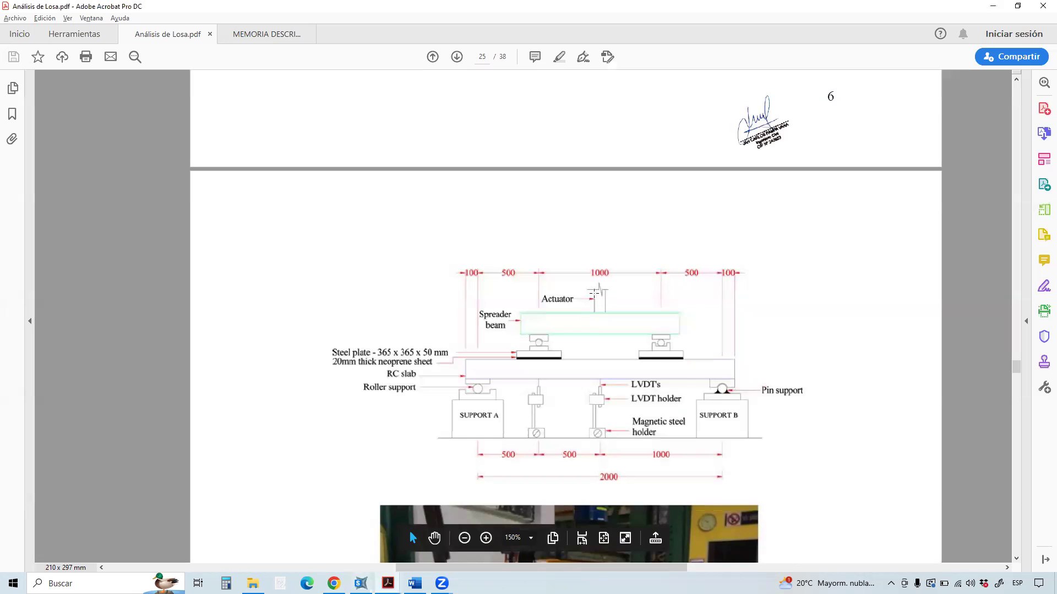
left_click(600, 302)
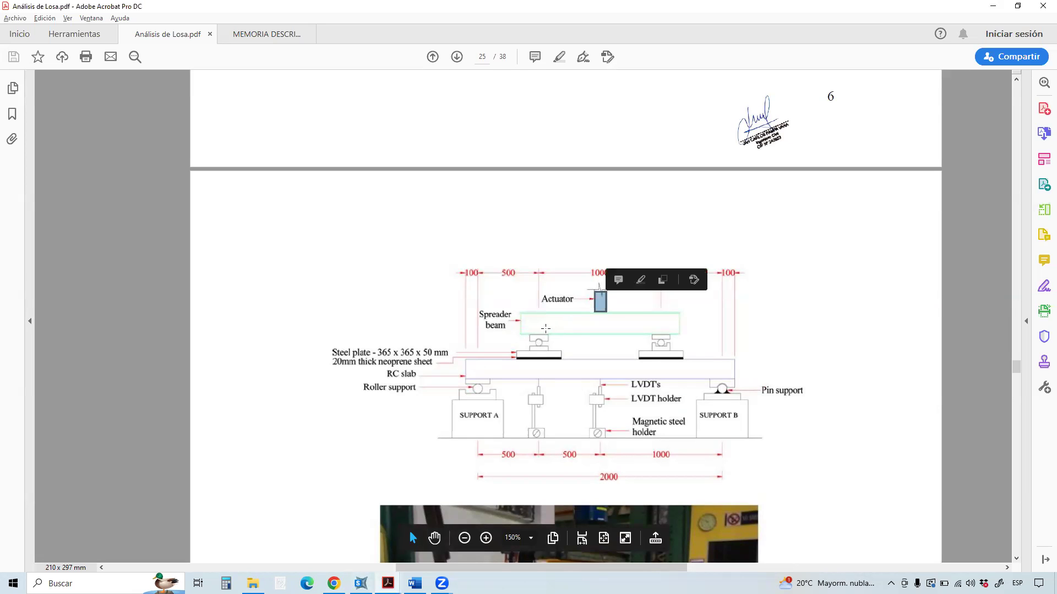
left_click_drag(525, 345, 665, 359)
left_click_drag(464, 361, 758, 391)
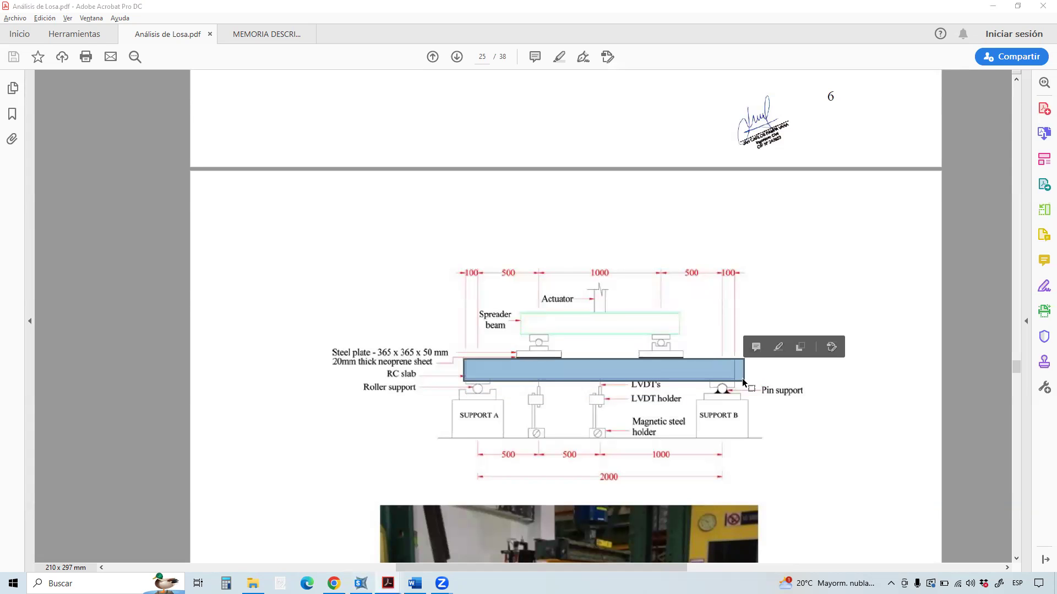
Switch to SAP2000 and open the definition of the PUSH nonlinear static load case.
key("alt+Tab")
left_click(89, 81)
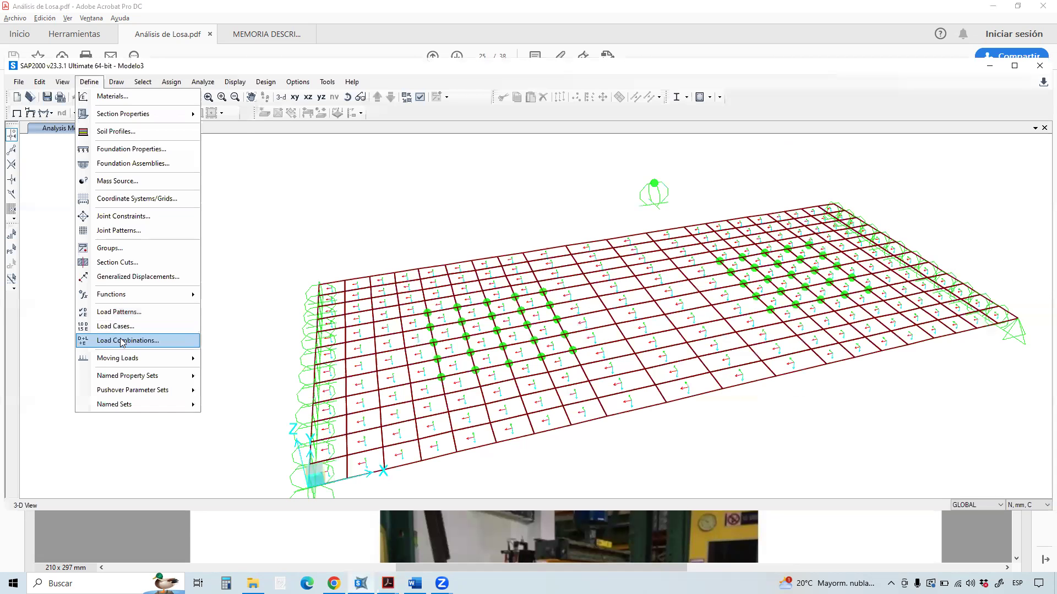
key("Return")
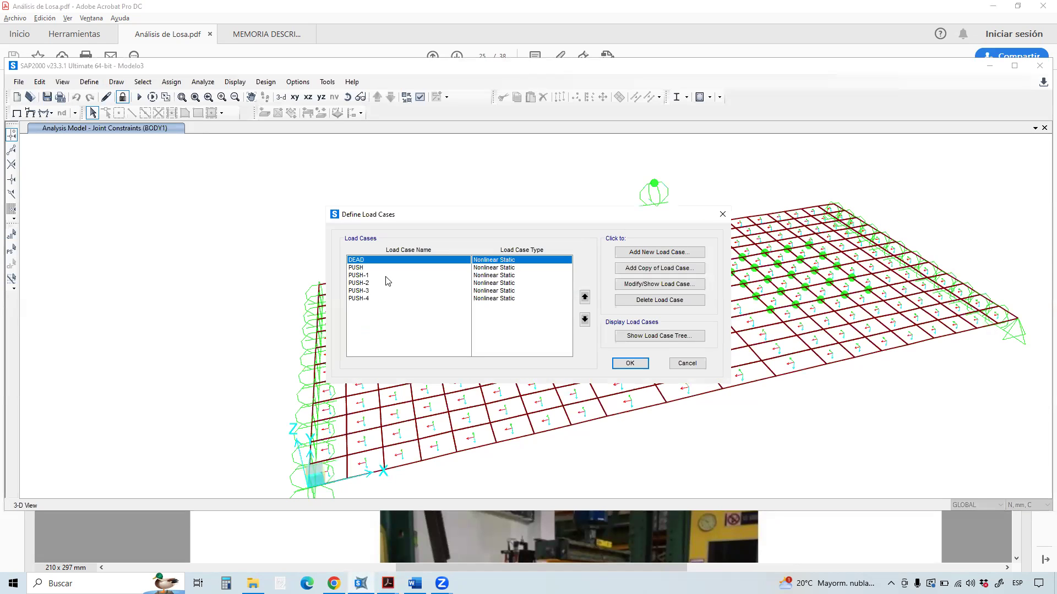
left_click(388, 276)
left_click(523, 268)
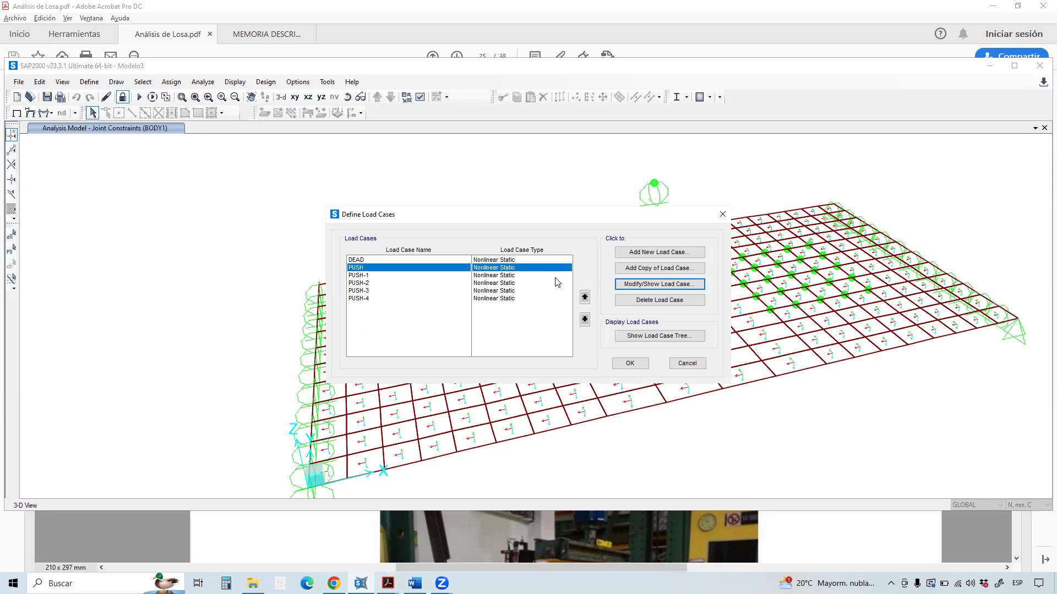
left_click(660, 284)
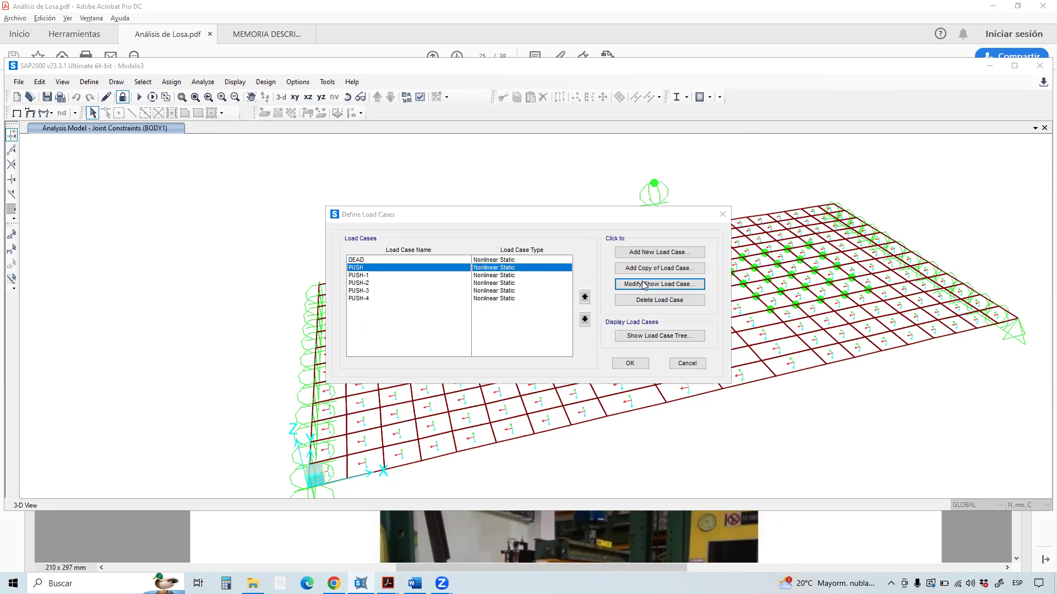
Check the PUSH case's displacement control magnitude and monitored joint, and close the load case dialogs without saving.
left_click(537, 383)
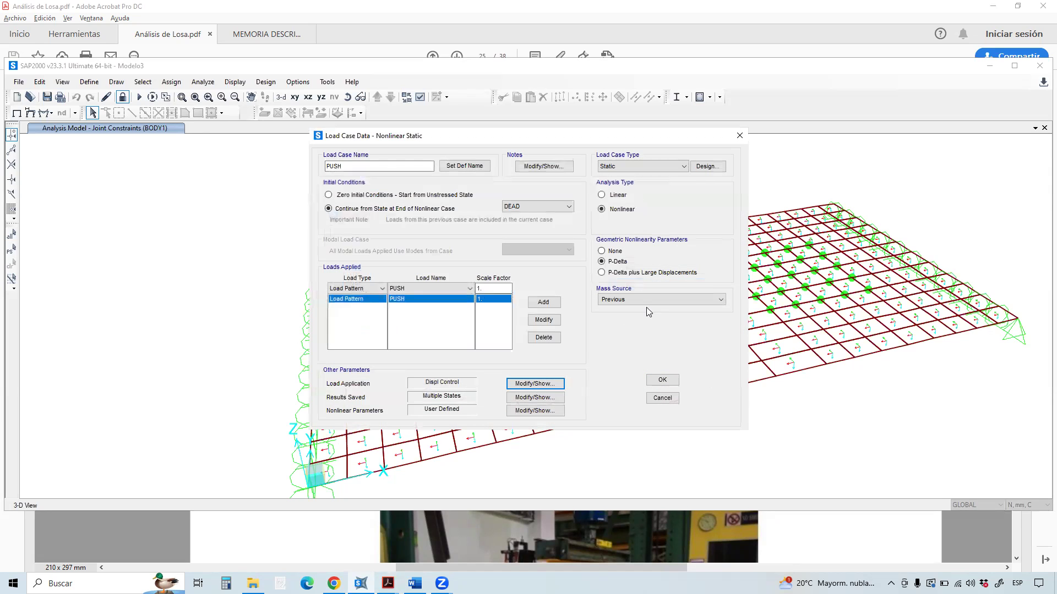
left_click_drag(613, 288, 586, 286)
key("BackSpace")
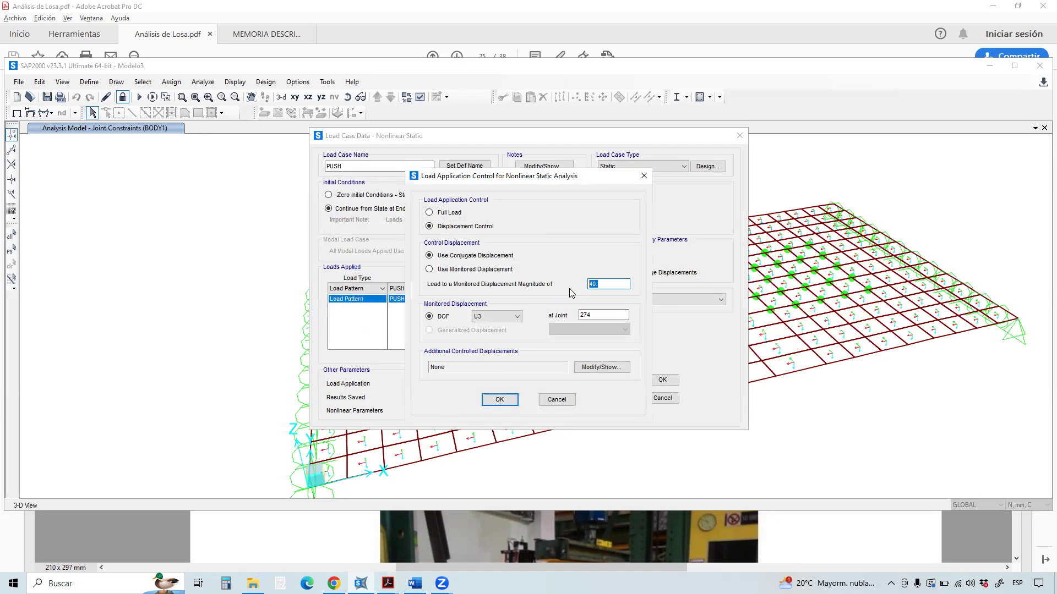
left_click(594, 315)
left_click(666, 402)
left_click(555, 398)
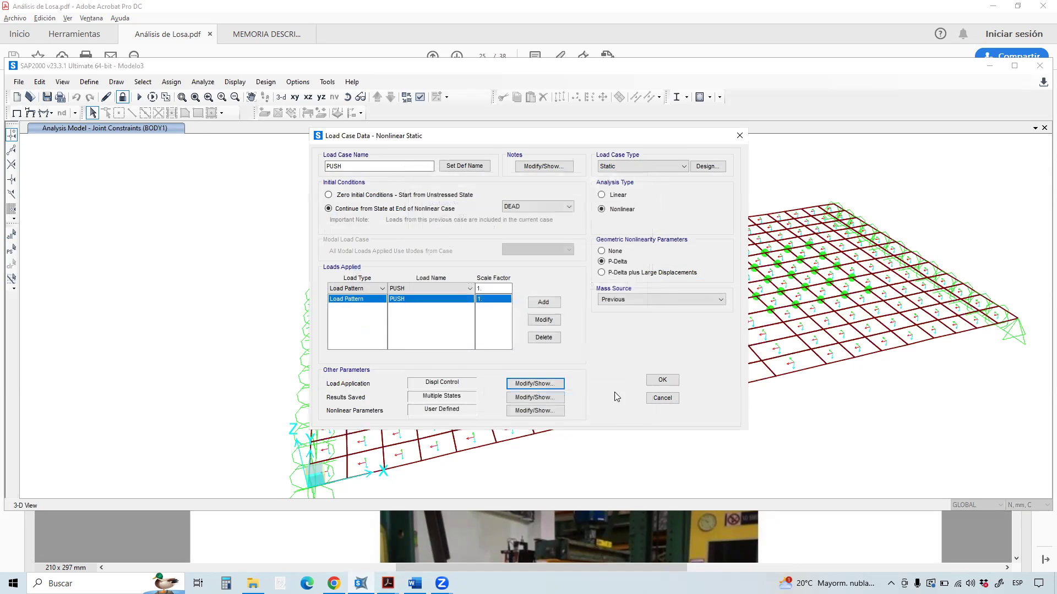
left_click(662, 398)
left_click(721, 216)
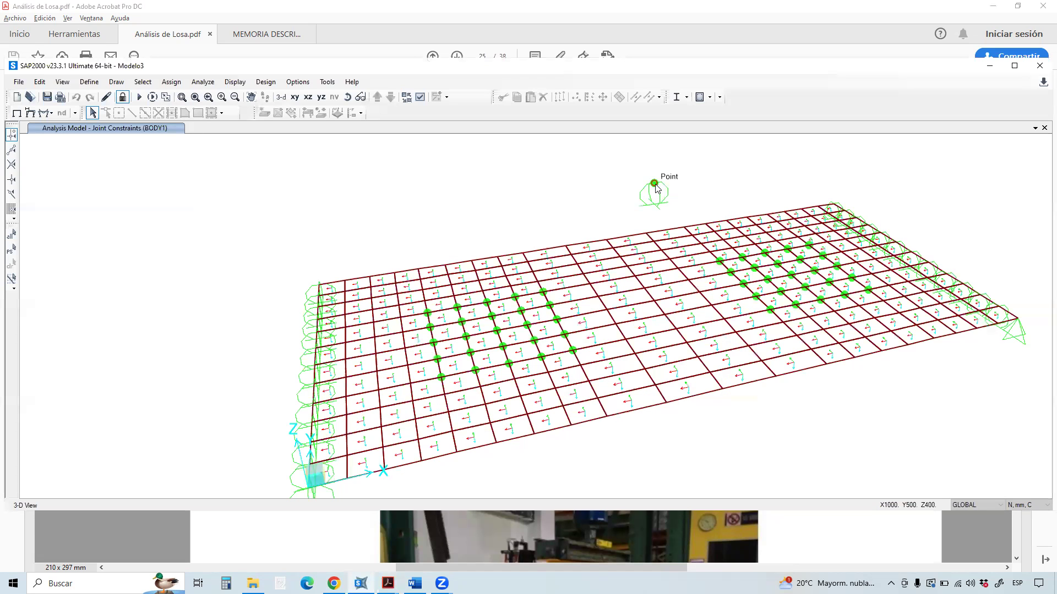
Look up the loading joint's label above the slab and compare it with the monitored joint in the PUSH case's load application settings.
right_click(463, 175)
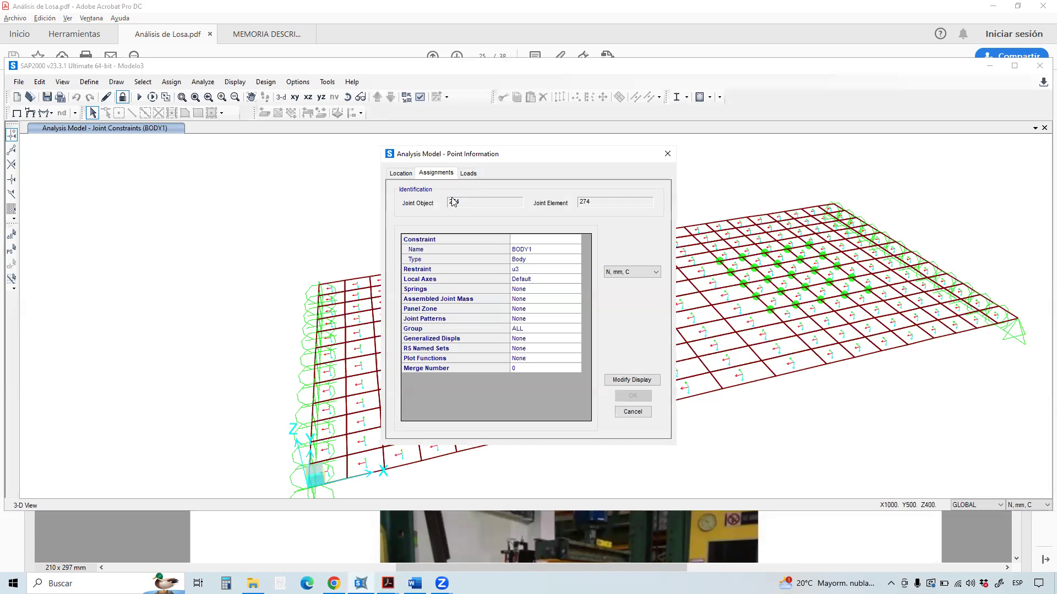
left_click(661, 157)
left_click(89, 82)
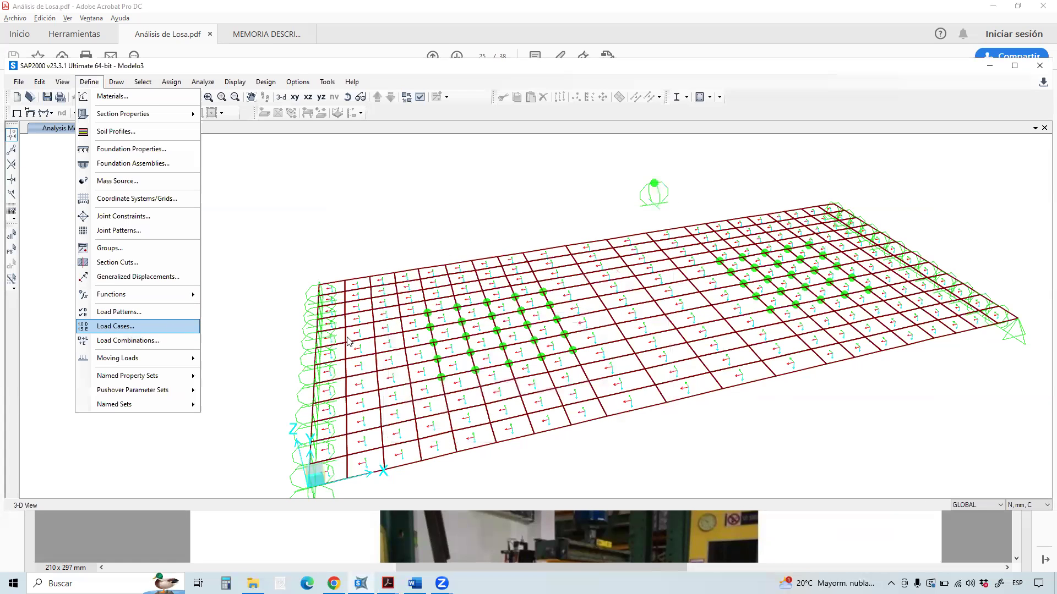
left_click(167, 327)
left_click(502, 268)
left_click(640, 283)
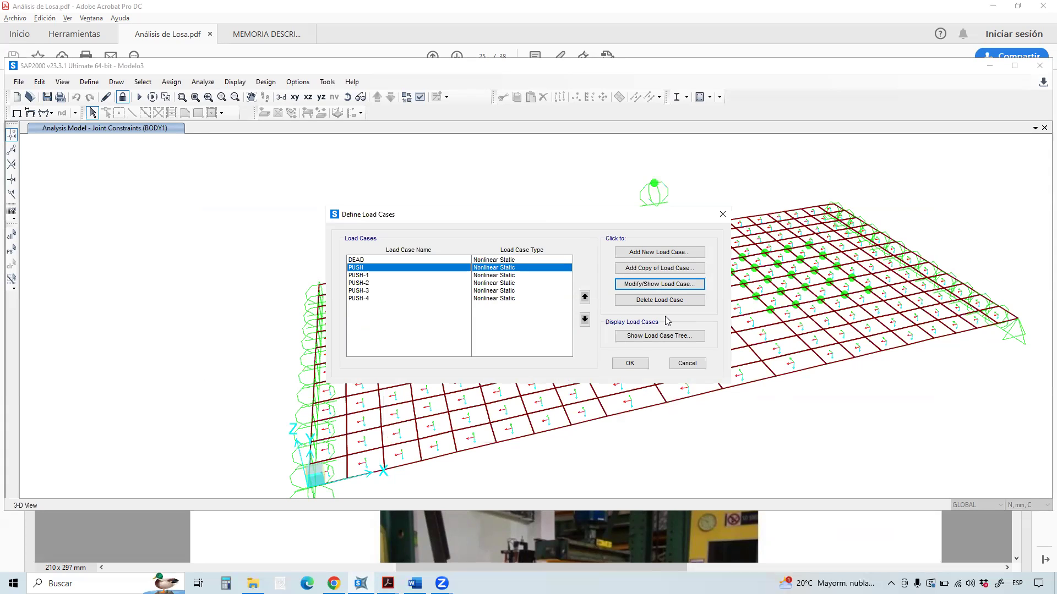
key("Return")
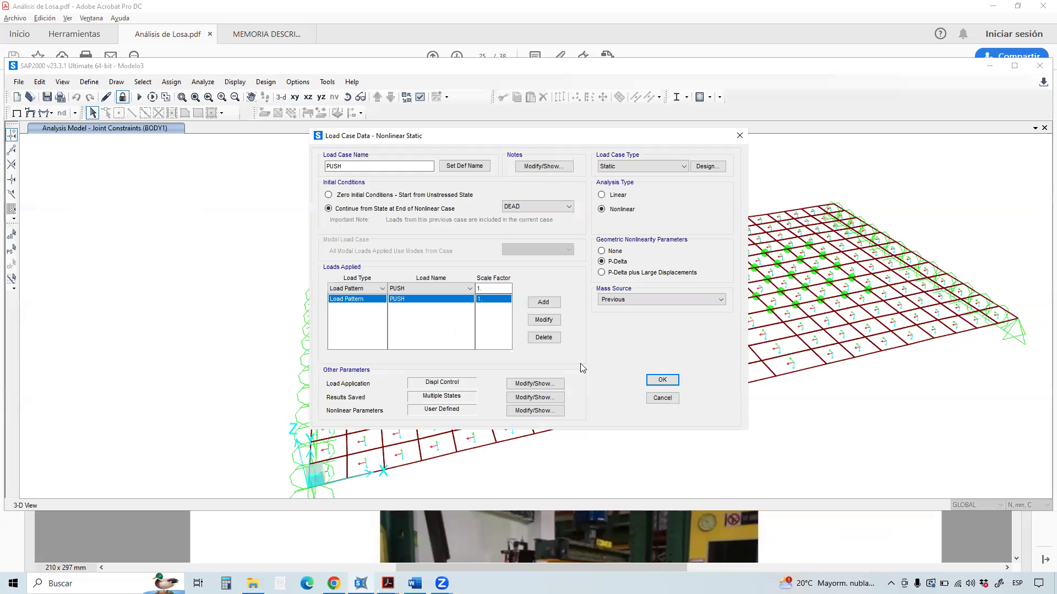
left_click(538, 385)
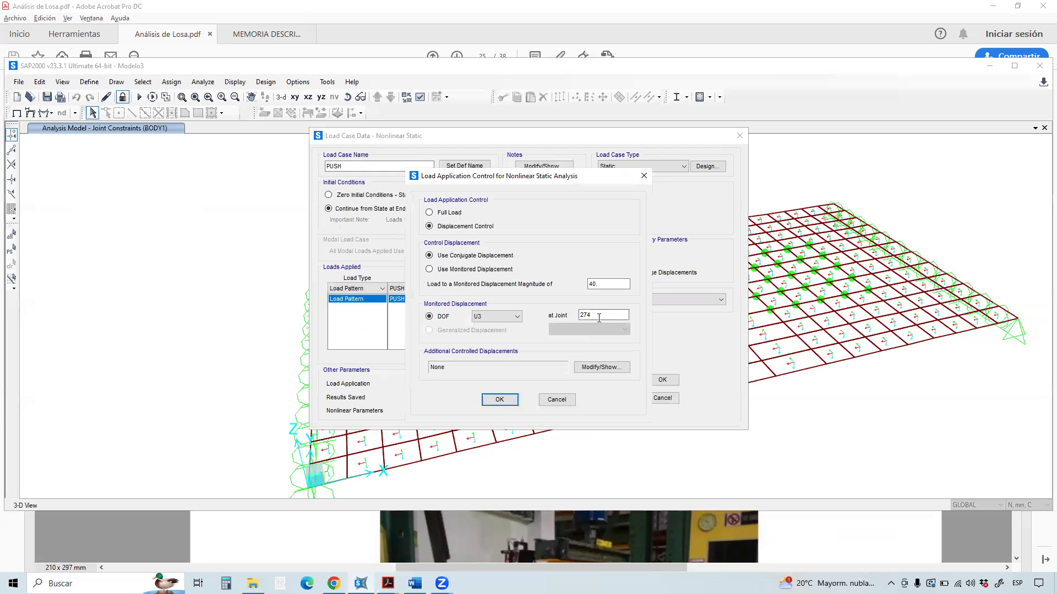
left_click(557, 399)
left_click(662, 380)
left_click(678, 364)
Return to the PDF report, go to Figure 9 and mark the load axis and the area of the analytical and experimental curves.
left_click(395, 519)
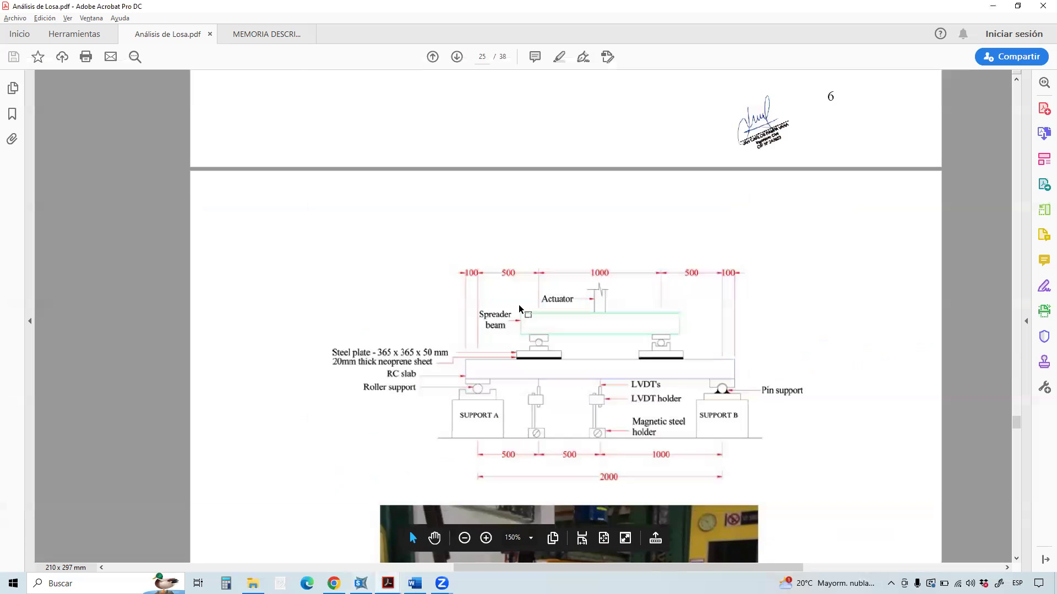
scroll(525, 279, "down", 3)
scroll(525, 278, "down", 10)
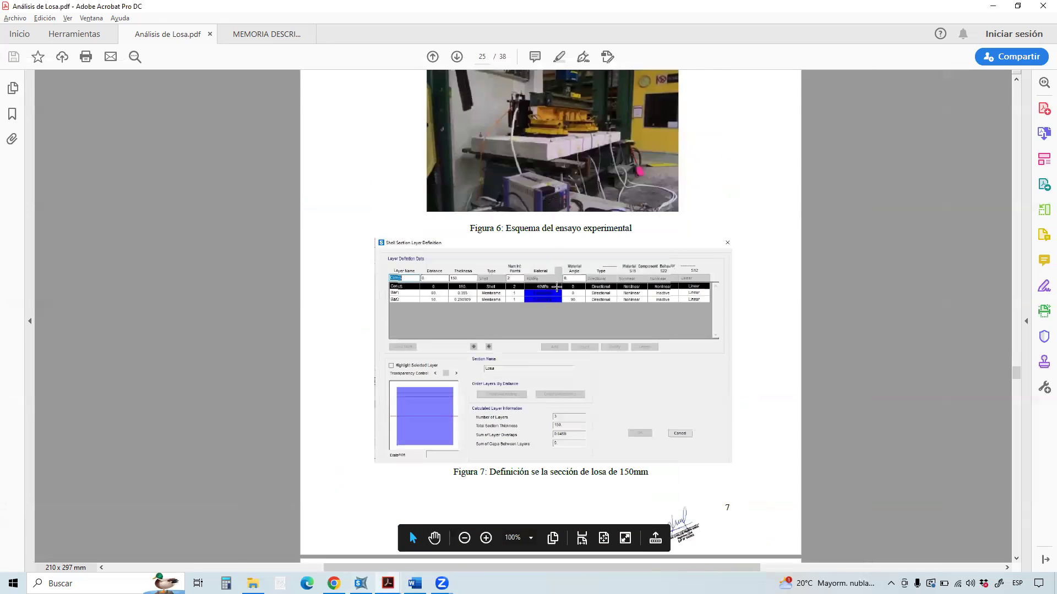
scroll(557, 292, "down", 10)
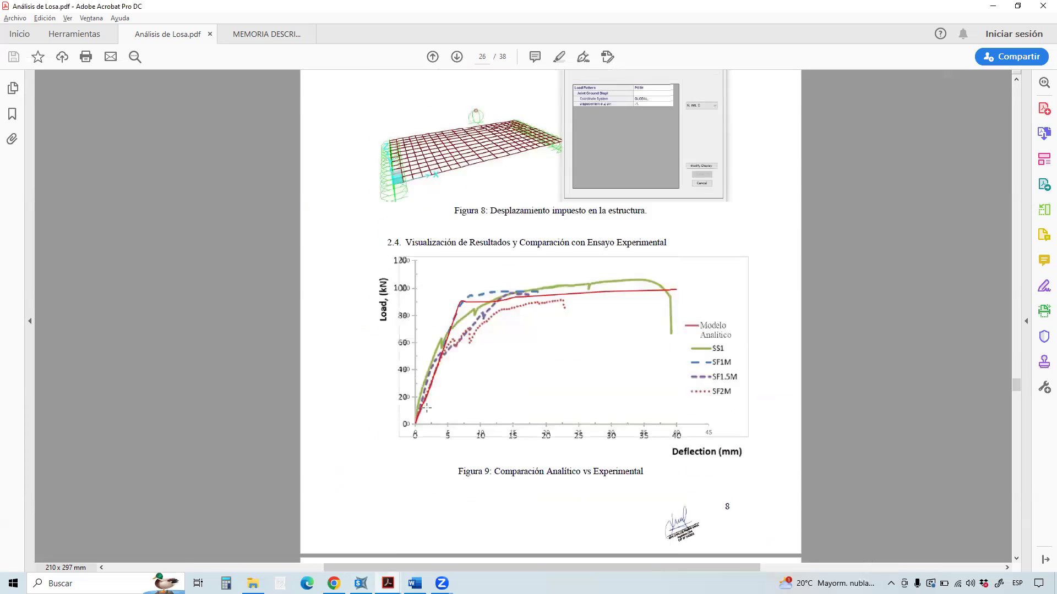
scroll(461, 328, "up", 1, "ctrl")
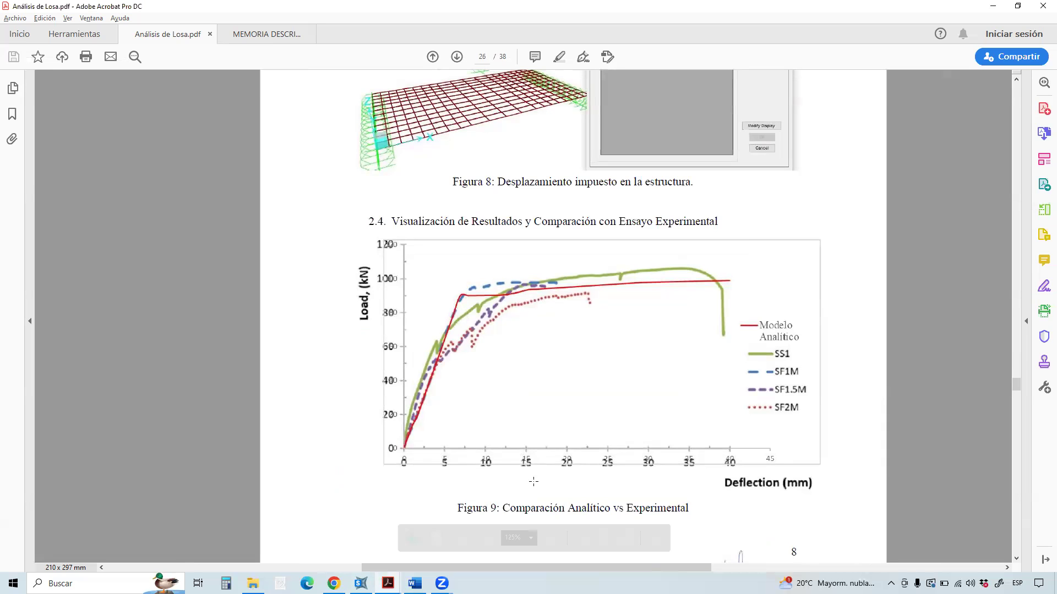
scroll(371, 236, "up", 1)
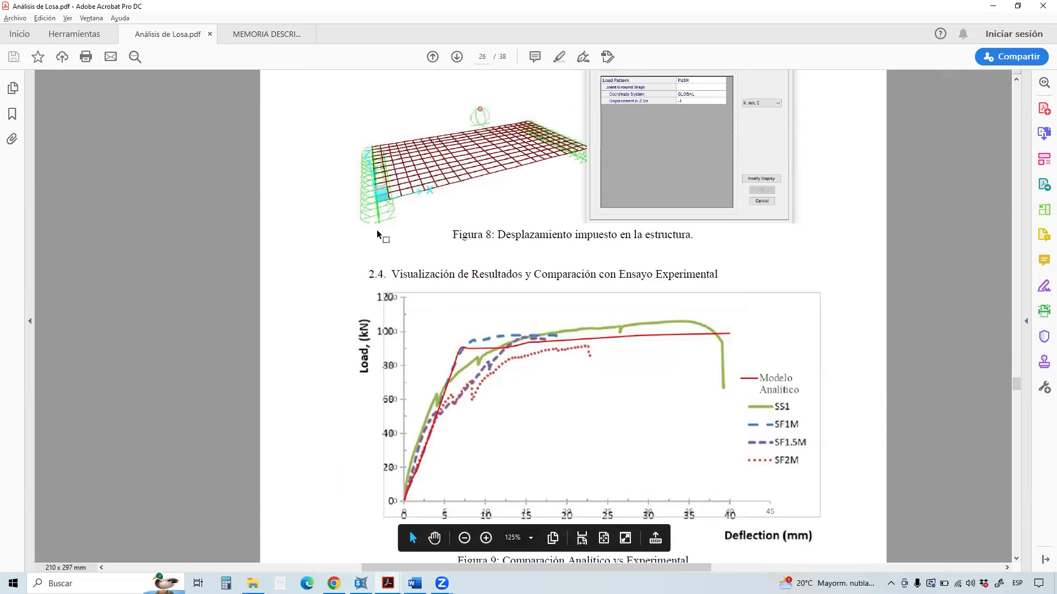
left_click(360, 338)
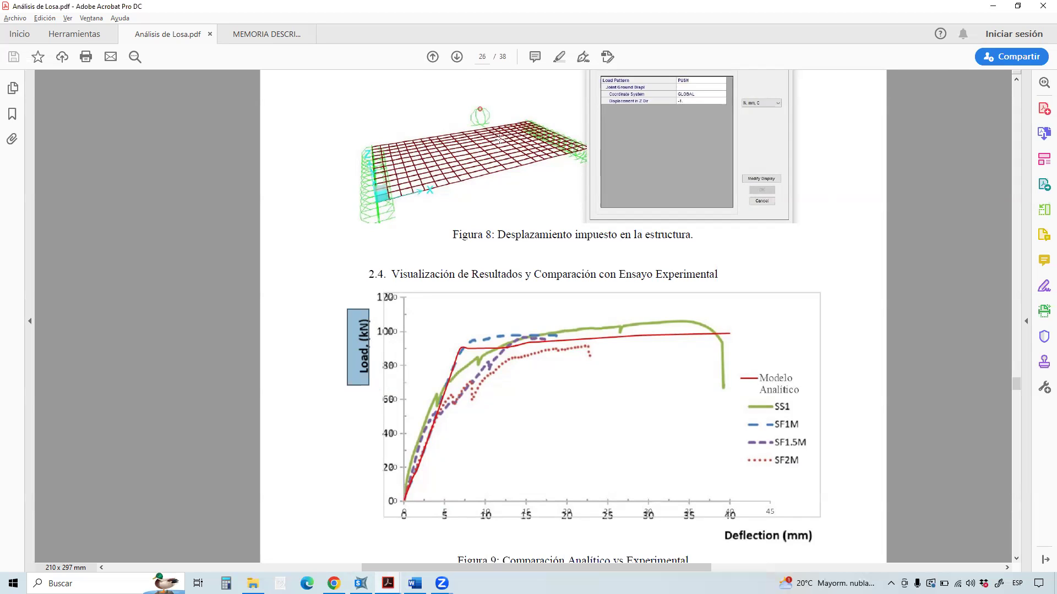
scroll(531, 214, "down", 1)
left_click_drag(411, 269, 727, 446)
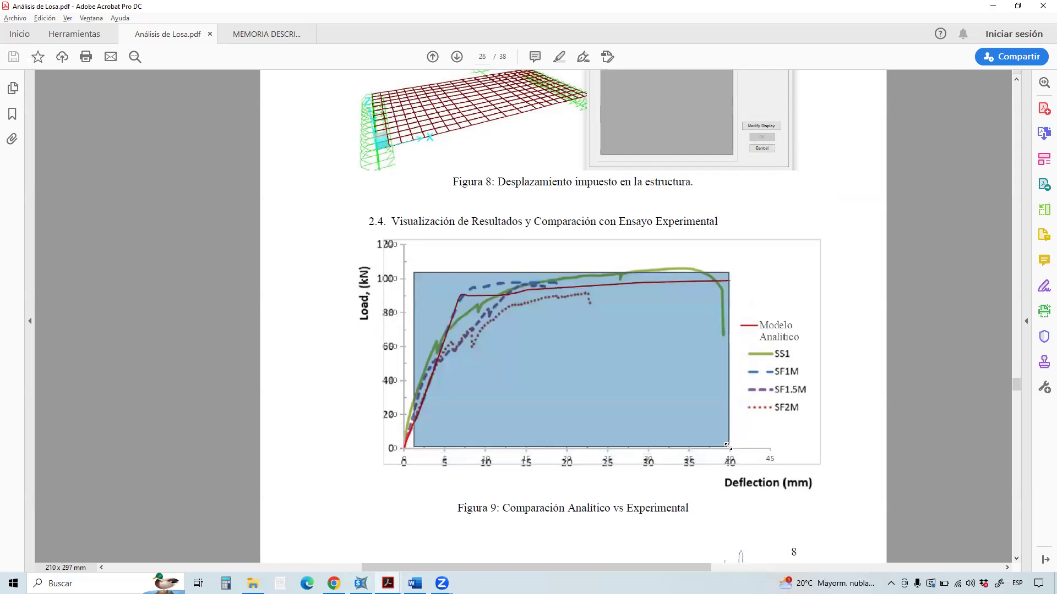
left_click(424, 417)
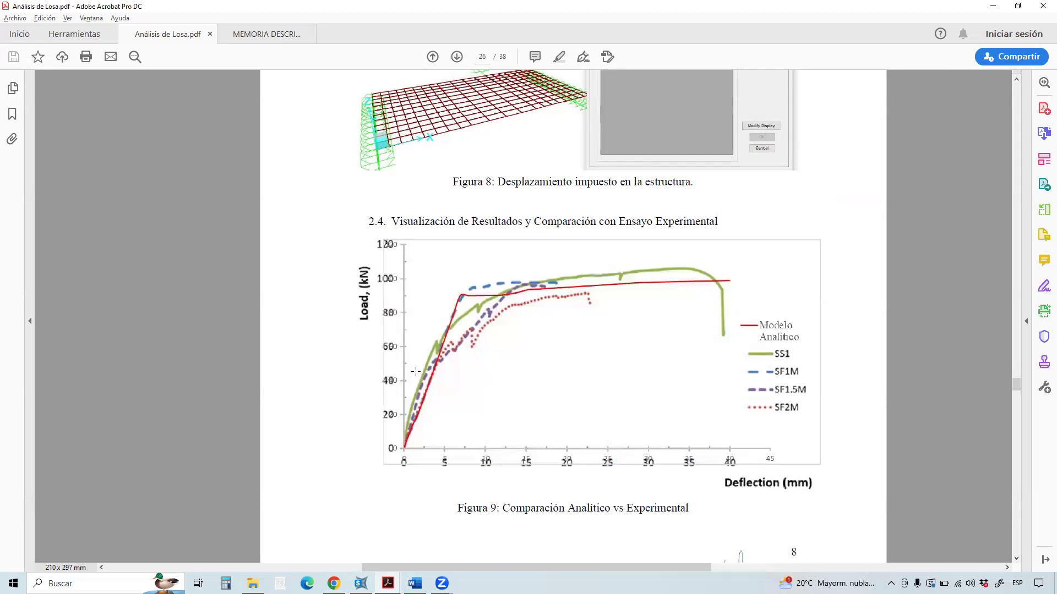
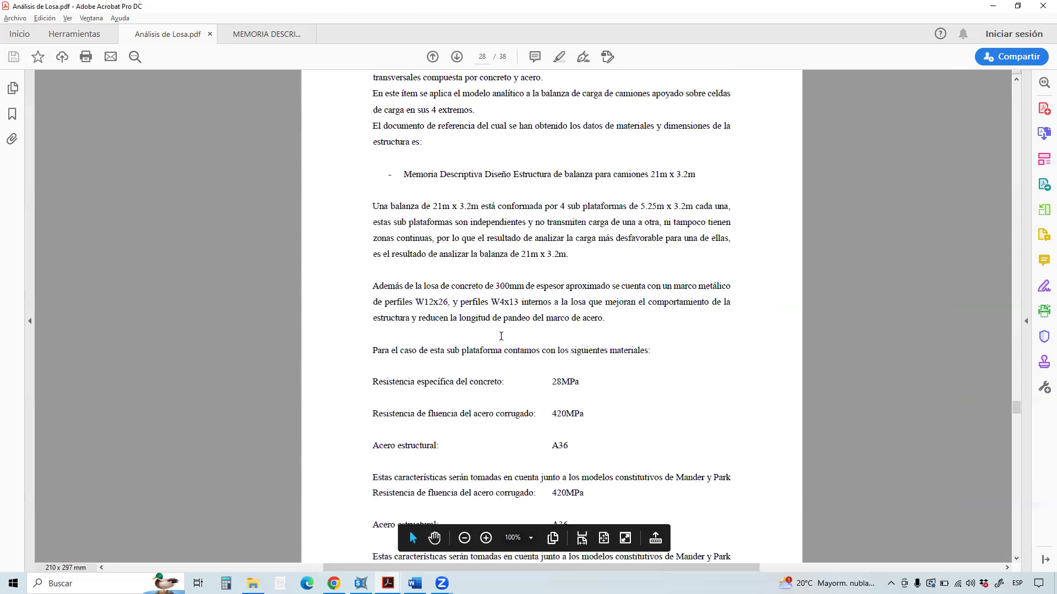
Mark the concrete strength, rebar yield strength and structural steel grade in the sub-platform's material list.
left_click_drag(467, 200, 580, 196)
left_click_drag(494, 229, 582, 231)
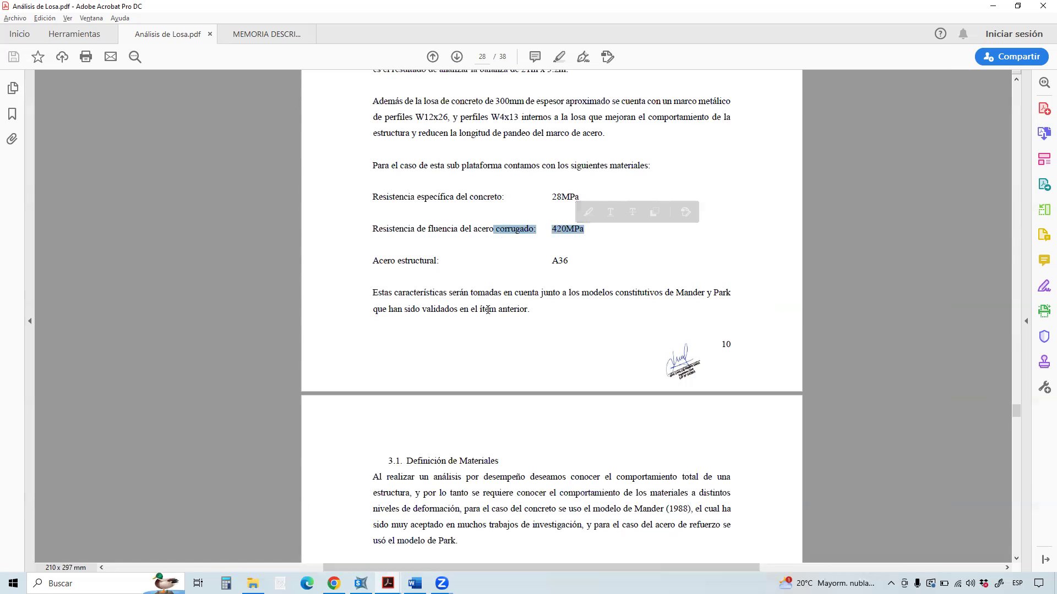
left_click(517, 267)
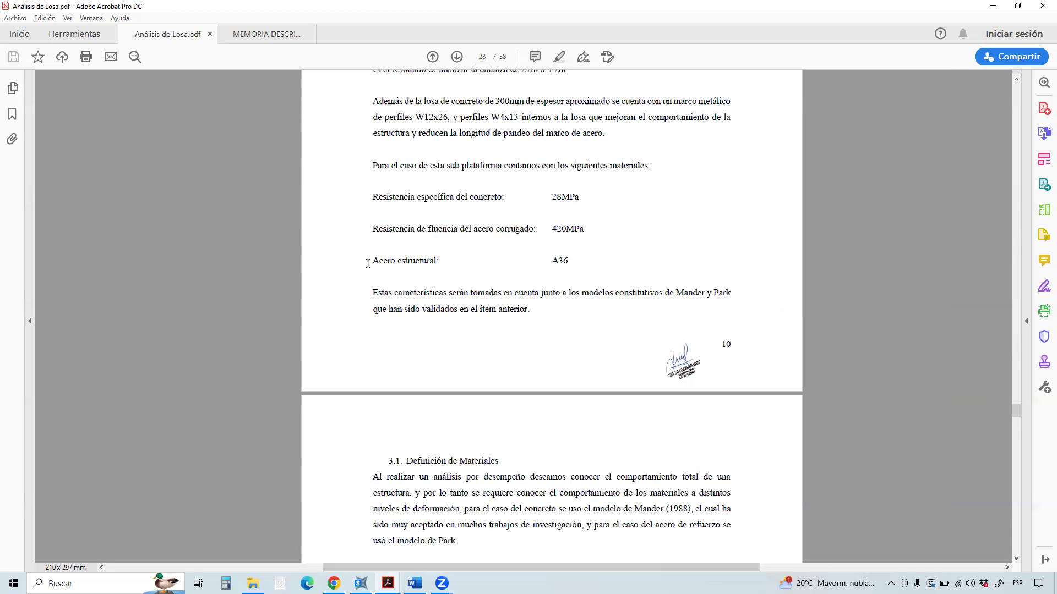
left_click_drag(365, 259, 582, 270)
Go to Figure 11 under section 3.1 and mark the concrete's user stress-strain curve data, then clear the marking.
scroll(534, 354, "down", 3)
scroll(534, 354, "down", 3)
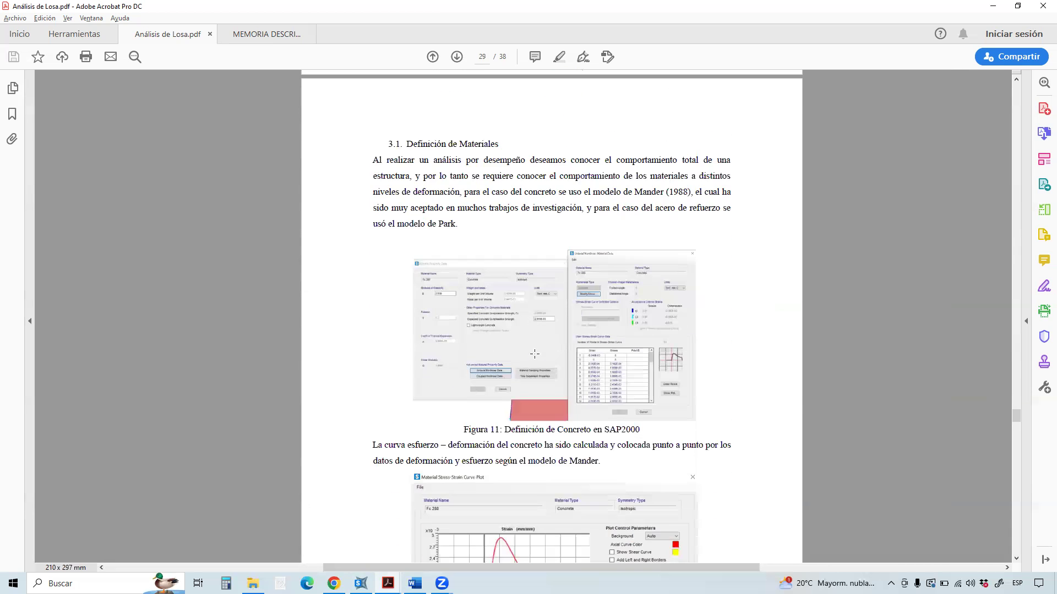
scroll(608, 398, "up", 5)
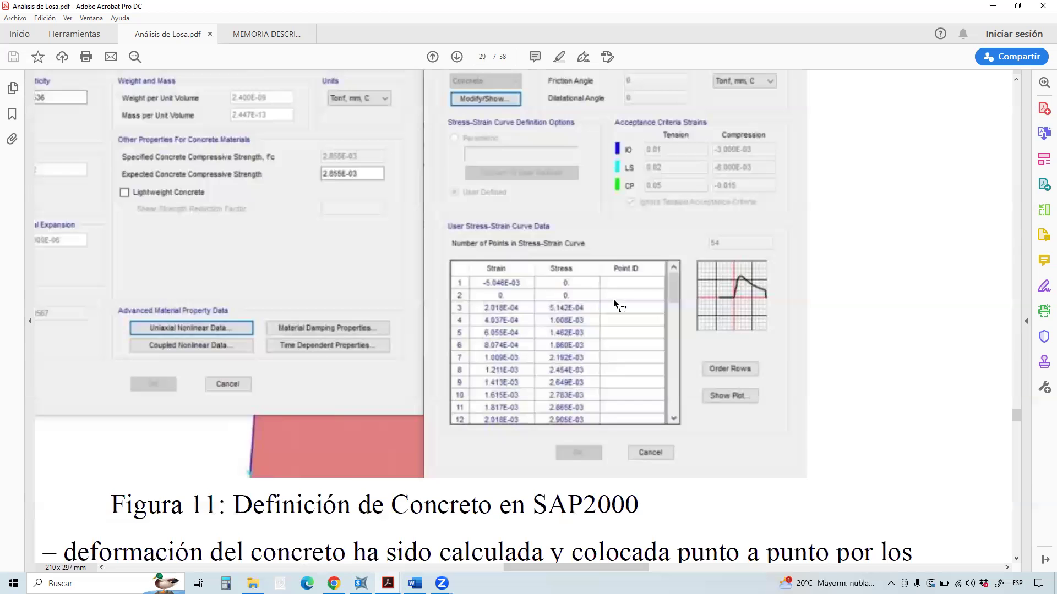
scroll(613, 299, "down", 2)
left_click_drag(458, 242, 875, 455)
left_click(706, 375)
Review the concrete stress-strain curve in Figure 12 and mark the A615Gr60 rebar definition in Figure 13.
scroll(706, 376, "down", 15)
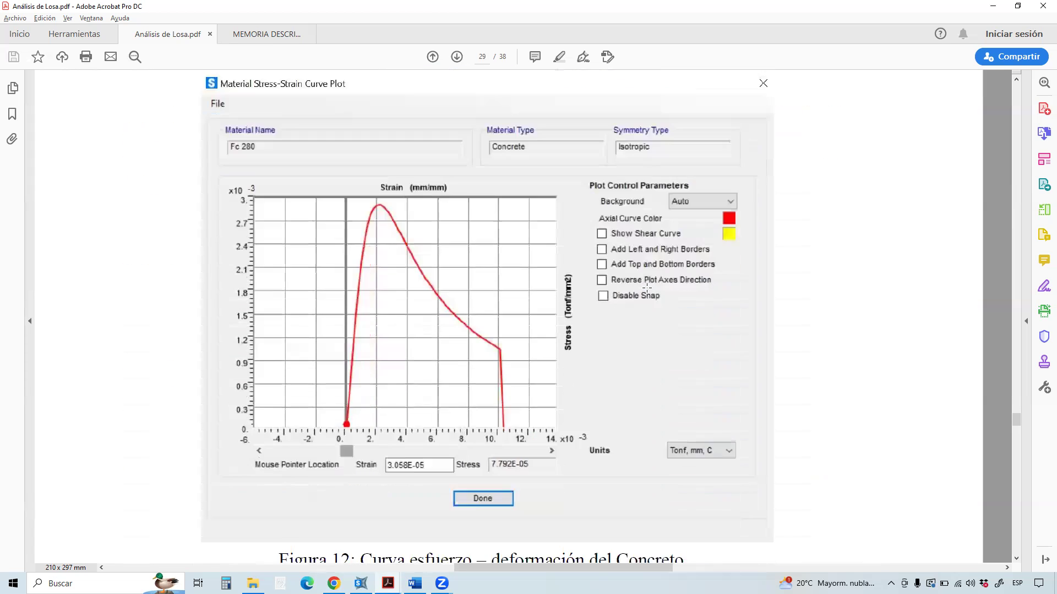
scroll(646, 293, "down", 5)
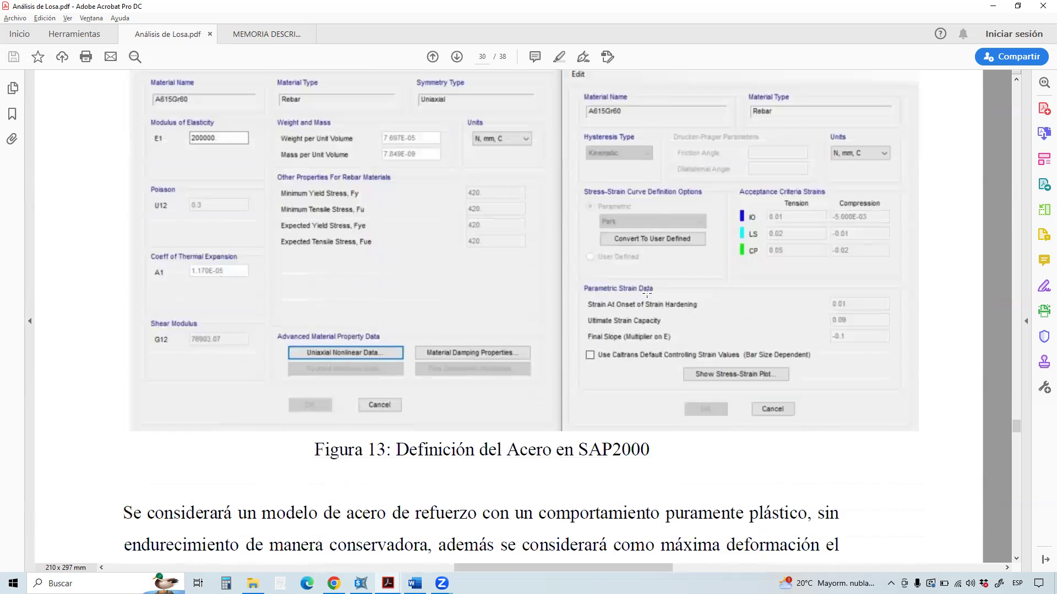
left_click_drag(105, 102, 911, 492)
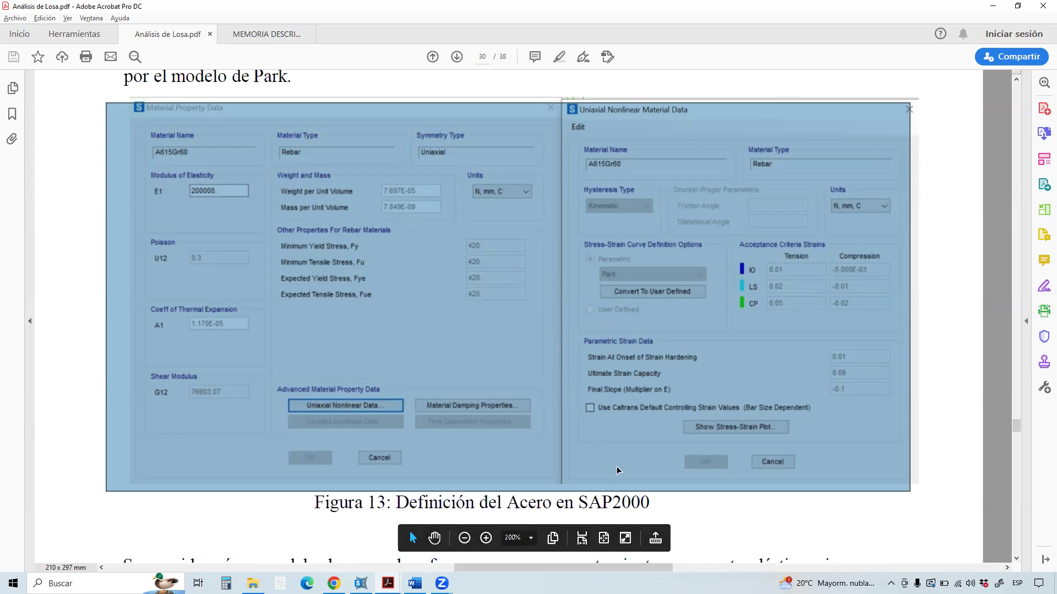
left_click(590, 273)
Go to the rebar stress-strain curve in Figure 14 and mark its upper plateau and the line from the plateau's end to the strain axis.
scroll(590, 273, "down", 10)
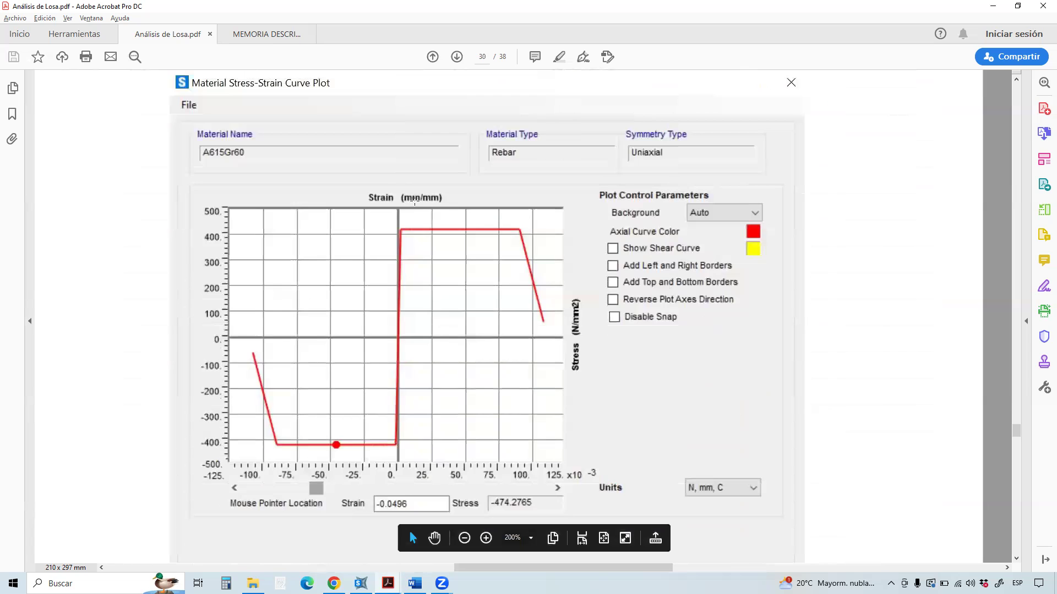
left_click_drag(393, 225, 512, 237)
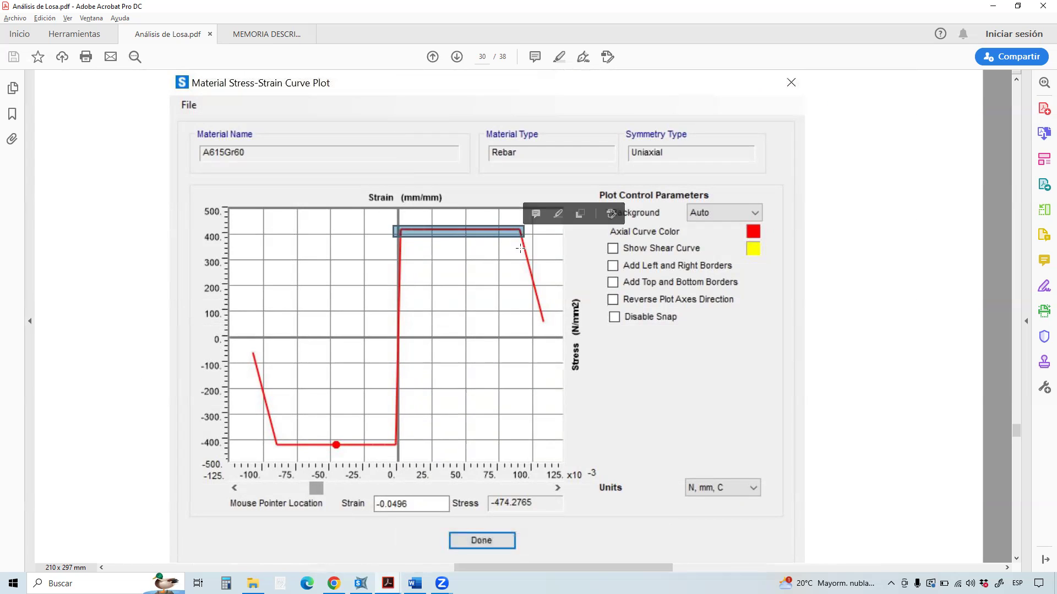
left_click_drag(516, 244, 517, 487)
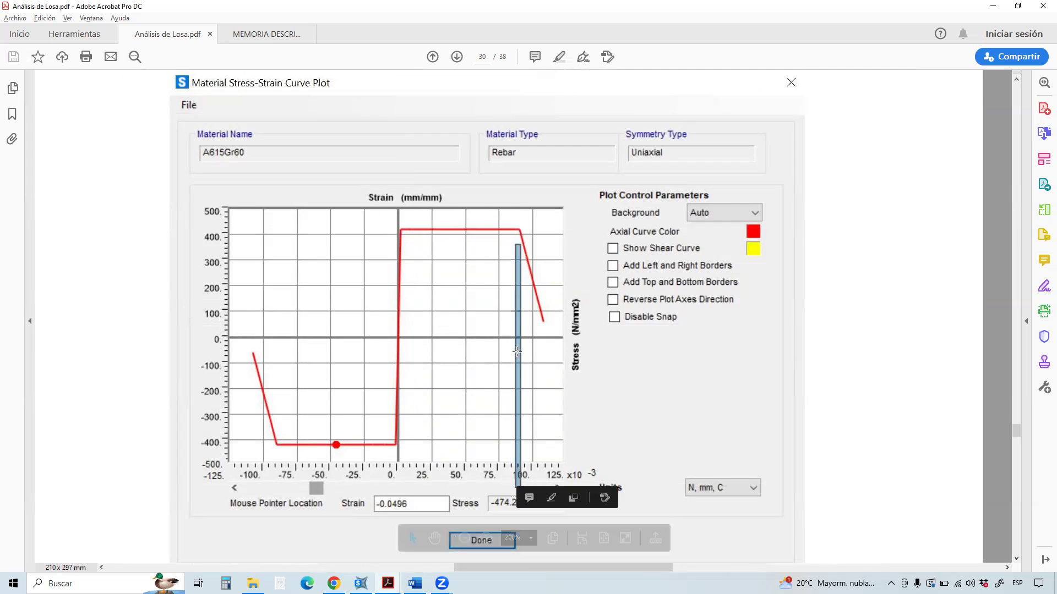
Go to section 3.2 and mark the rebar layers TopBar1 to BotBar2 in the LOSA 30 NL shell layer definition.
key("ctrl+minus")
key("ctrl+minus")
scroll(545, 302, "down", 3)
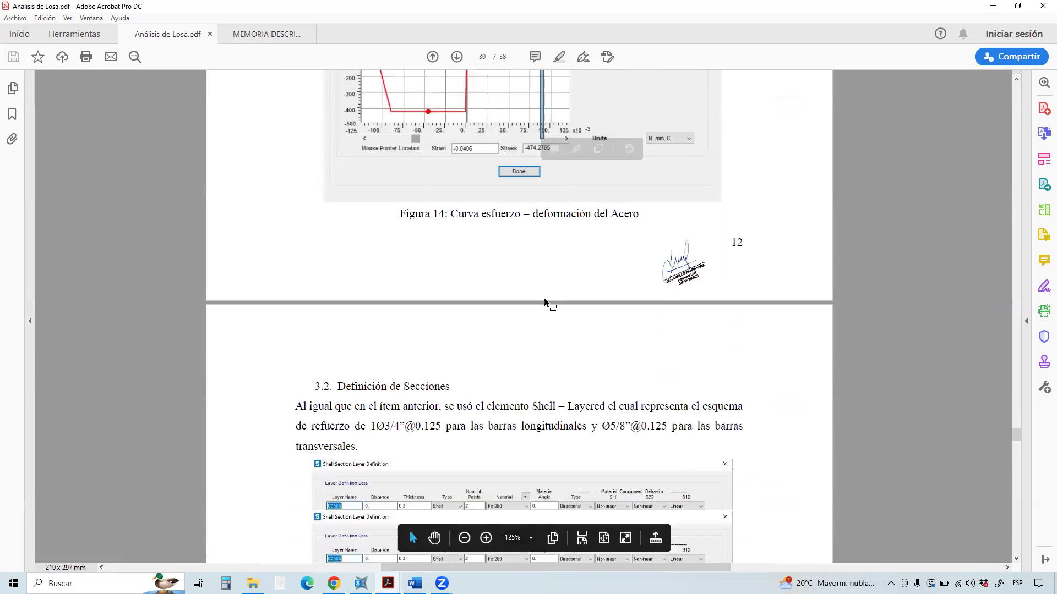
scroll(472, 288, "down", 3)
scroll(472, 288, "down", 3)
key("ctrl+plus")
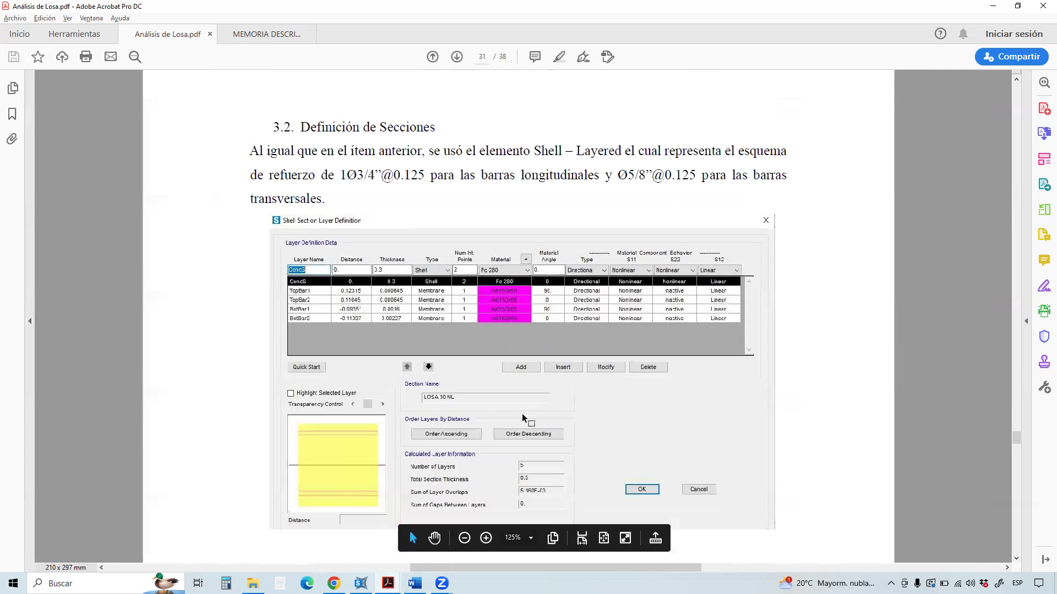
scroll(523, 419, "up", 2, "ctrl")
left_click_drag(195, 199, 811, 247)
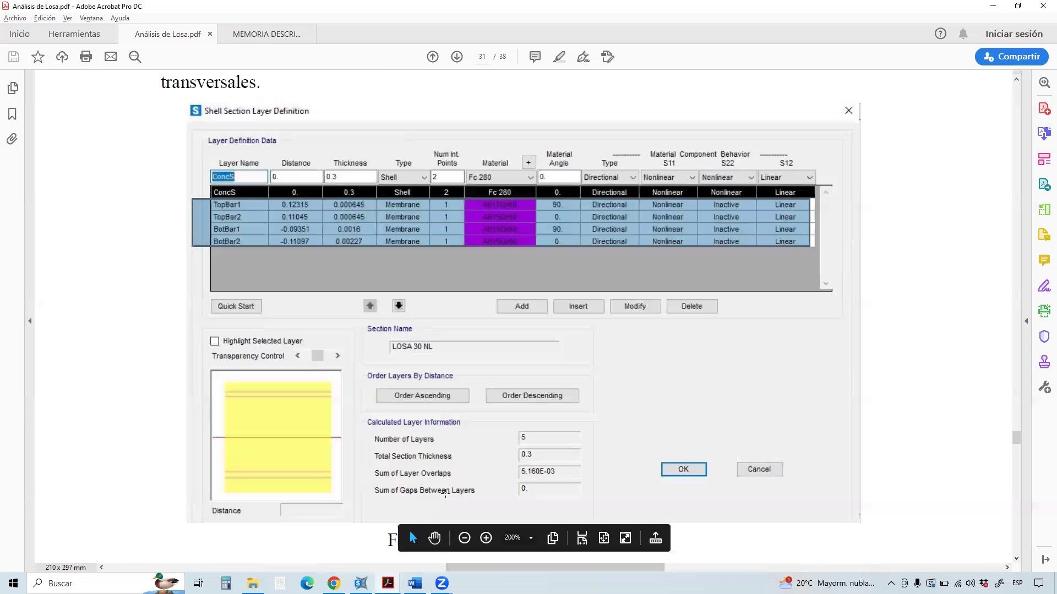
Mark the upper rebar lines in the LOSA 30 NL section preview and go to the 3D lower and upper mesh drawings on the last page.
left_click_drag(193, 392, 348, 447)
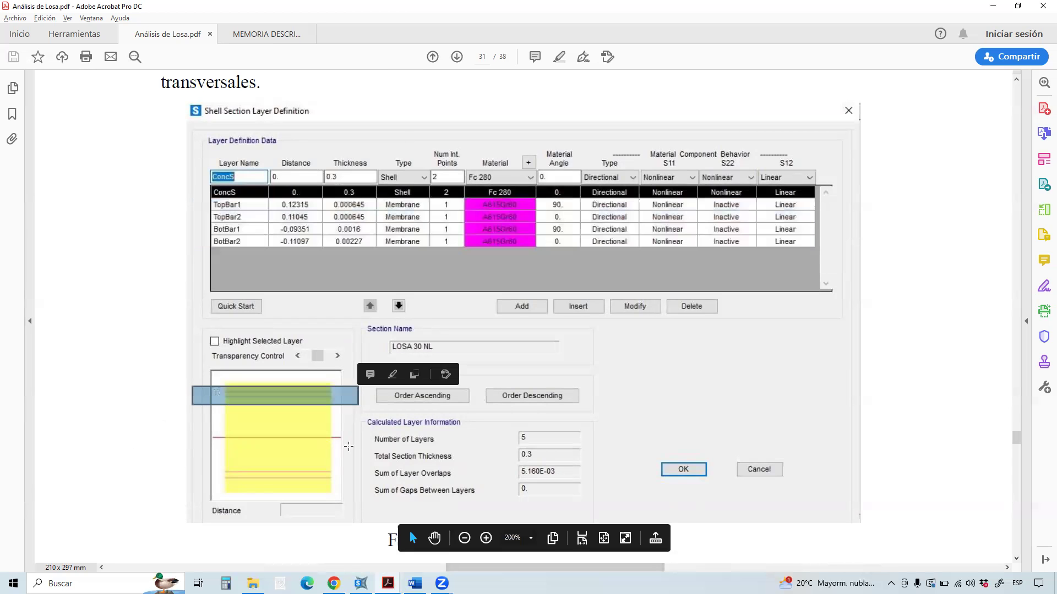
mouse_move(388, 584)
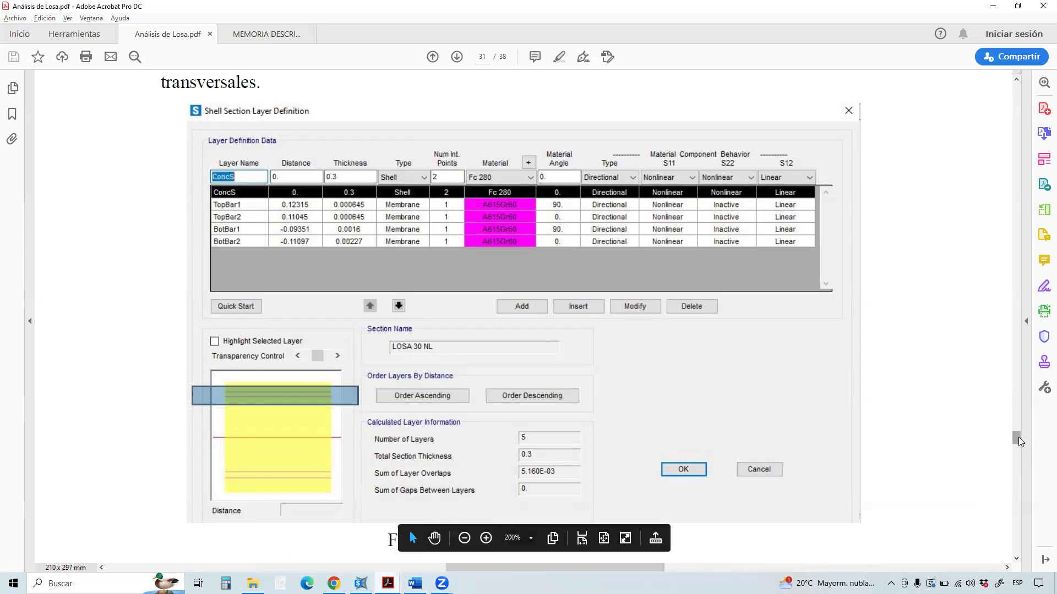
left_click_drag(1019, 440, 1018, 551)
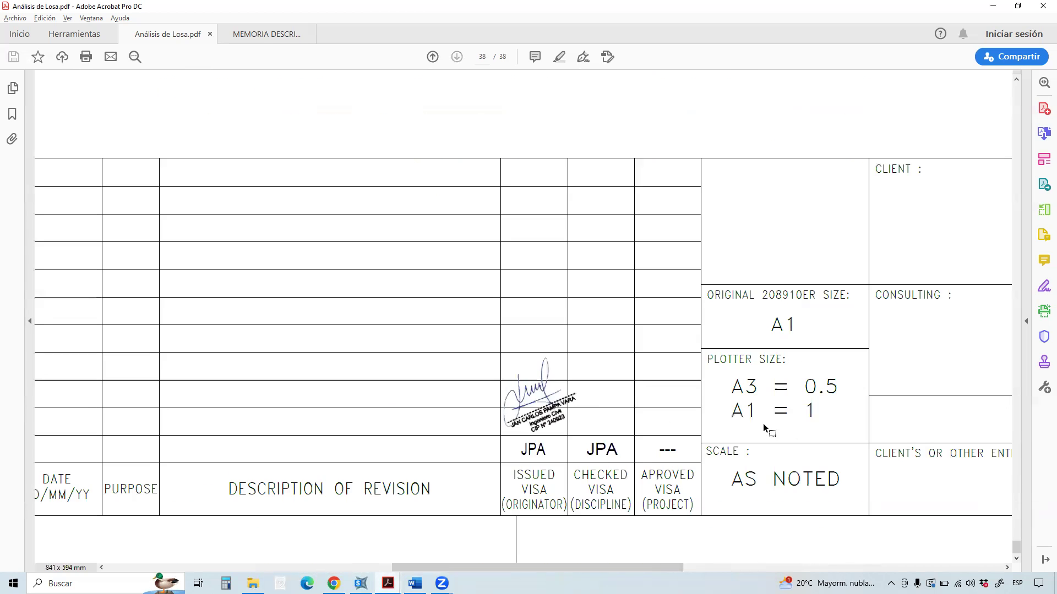
scroll(760, 424, "down", 4)
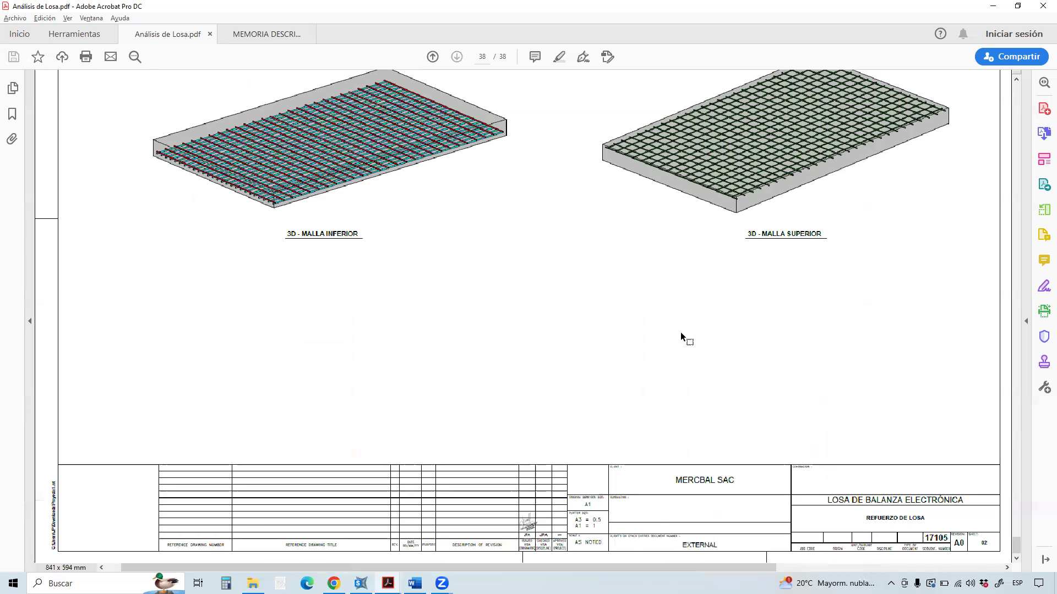
scroll(125, 244, "up", 2)
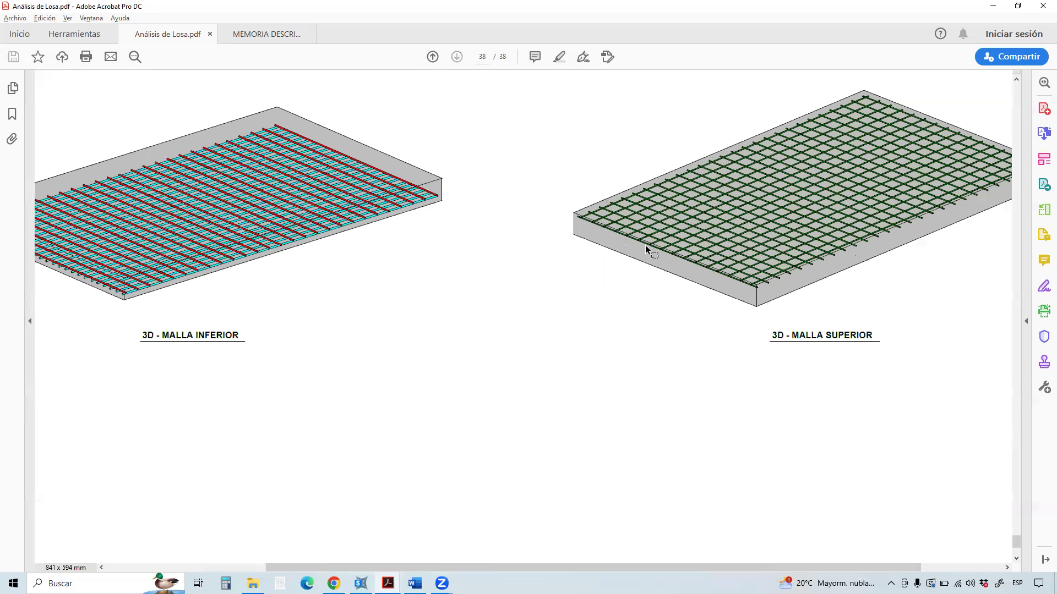
Go to page 18 and read on through the pseudo-experimental analysis to the scale platform's material strengths on page 28.
left_click(484, 58)
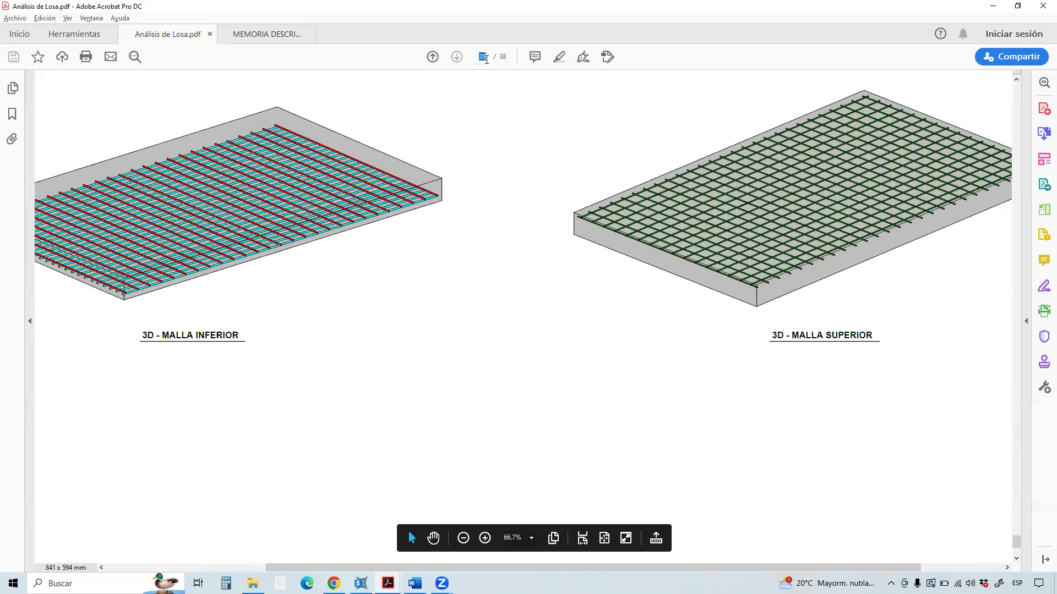
key("Return")
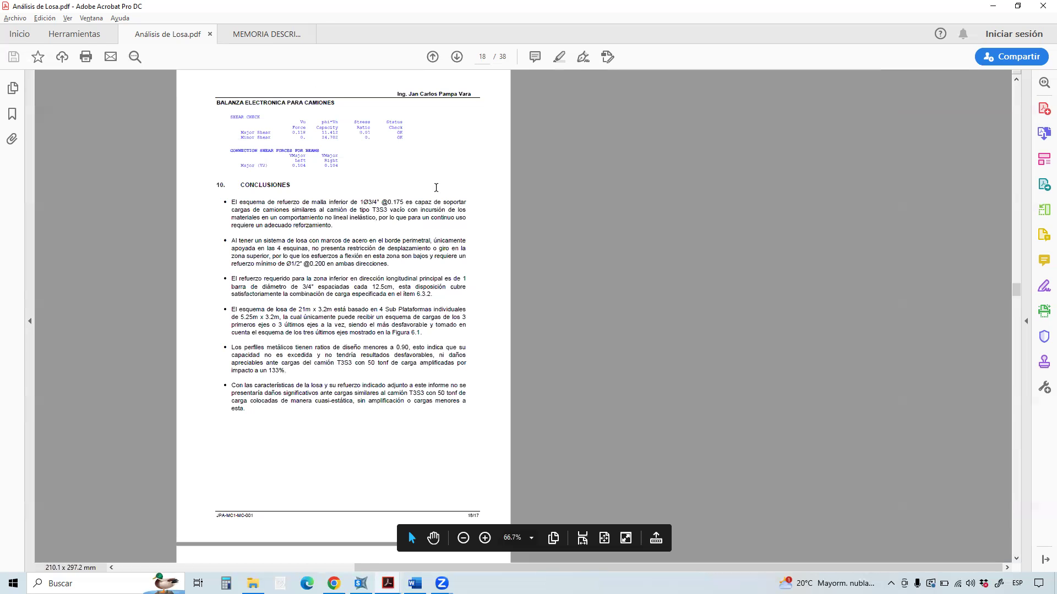
scroll(381, 290, "down", 10)
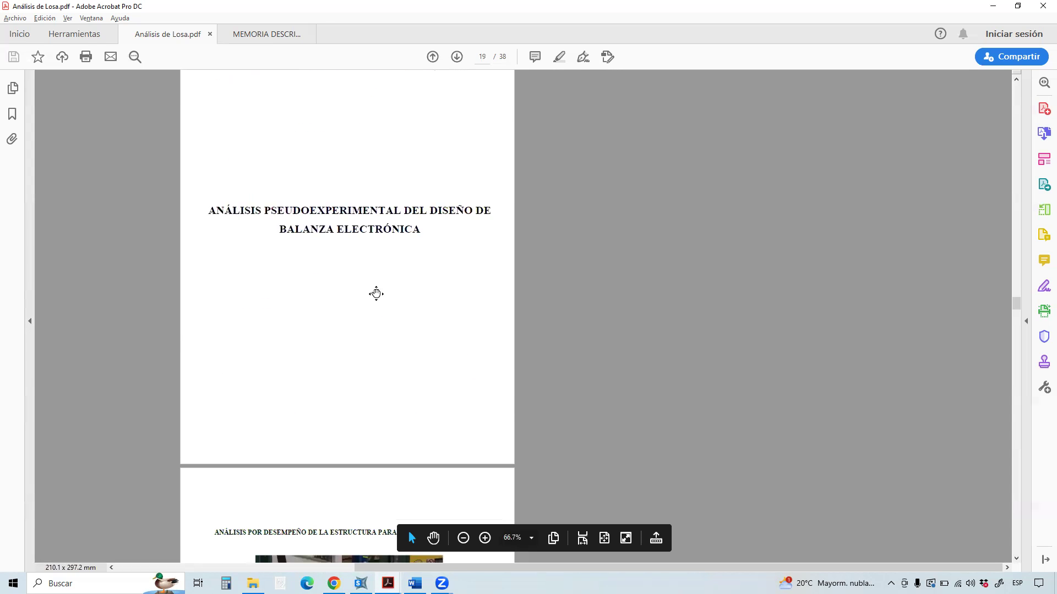
scroll(376, 294, "up", 2)
scroll(446, 293, "down", 4)
scroll(452, 285, "down", 20)
scroll(455, 288, "down", 20)
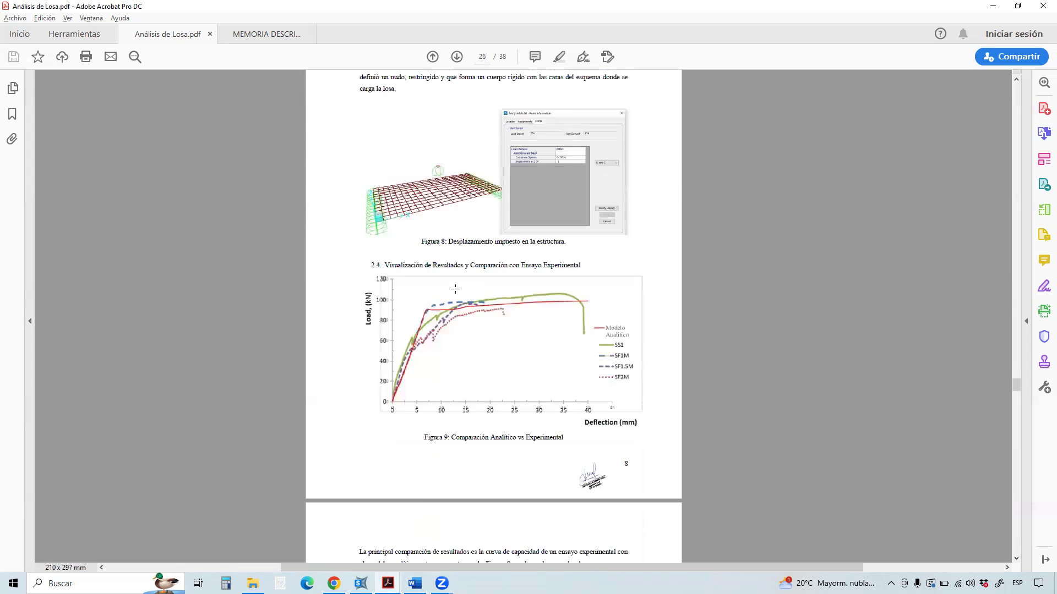
scroll(455, 289, "down", 20)
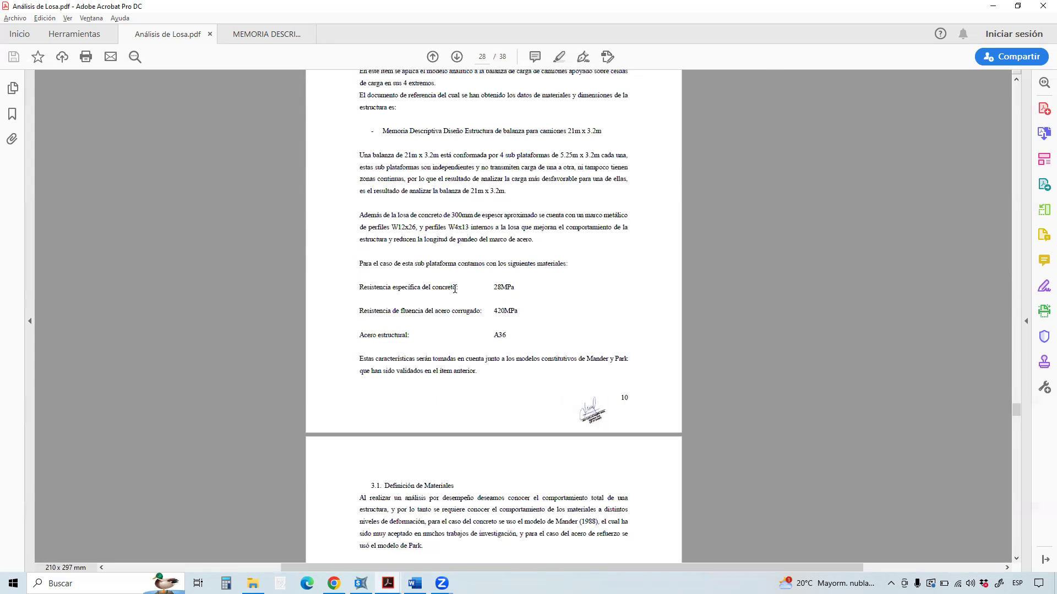
Go to Figure 11 in section 3.1 and mark the strain and stress columns of the concrete's user curve data.
scroll(455, 288, "down", 2)
scroll(468, 283, "up", 2)
scroll(501, 279, "down", 6)
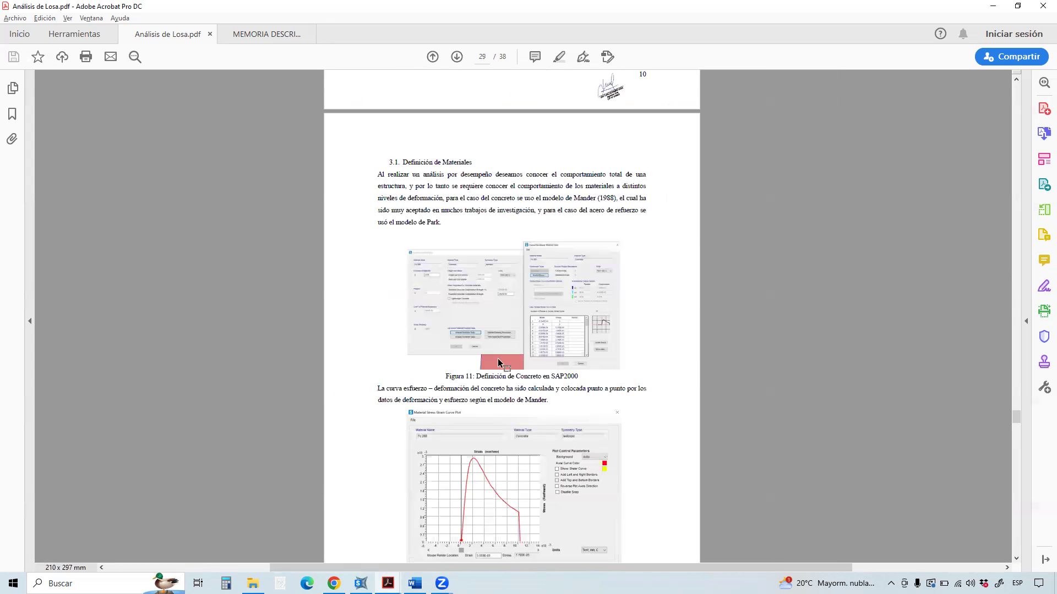
scroll(498, 362, "up", 1, "ctrl")
scroll(477, 337, "up", 1)
scroll(478, 338, "down", 2)
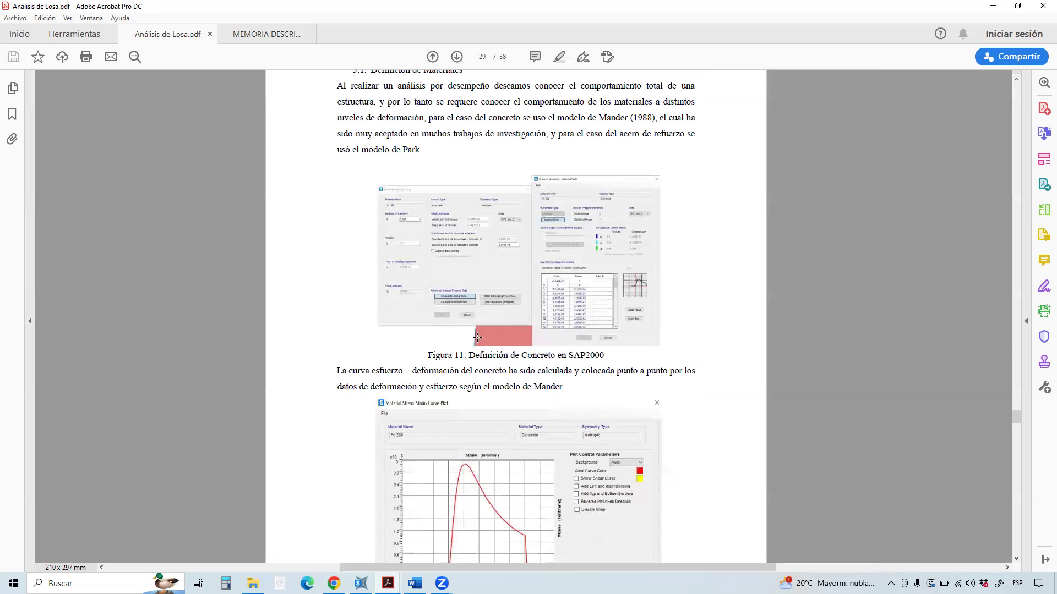
scroll(532, 299, "up", 1, "ctrl")
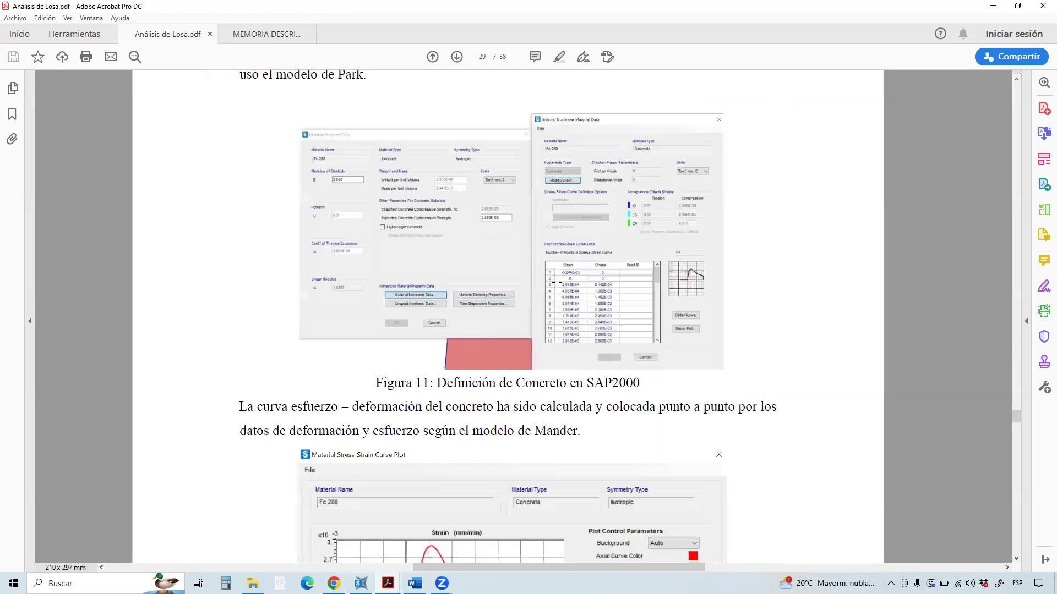
left_click_drag(558, 259, 621, 353)
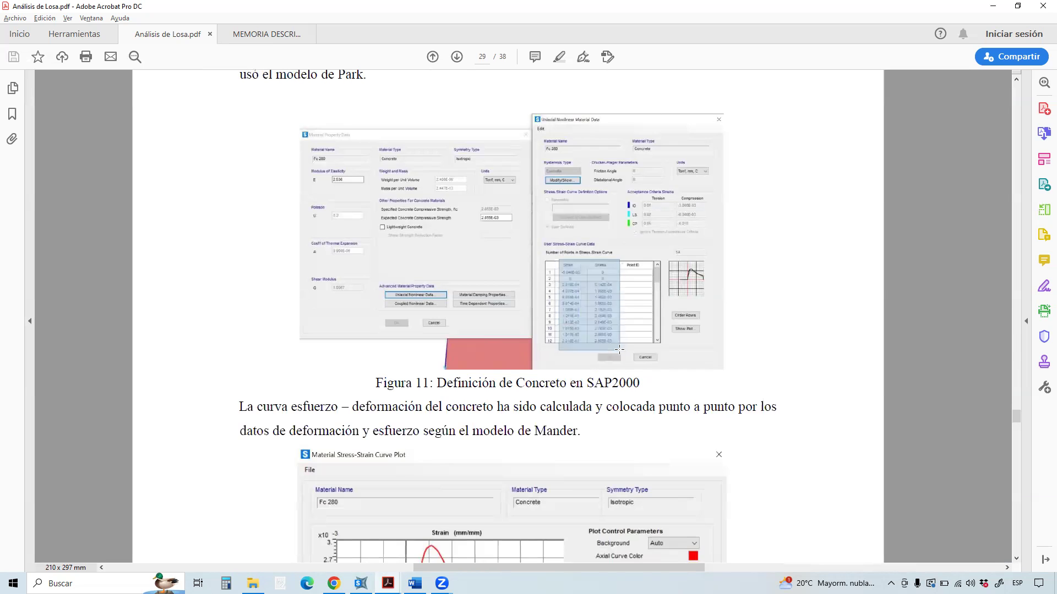
Go past the rebar definition to section 3.2 and mark the shell layer definition table, then clear the marking.
scroll(590, 262, "down", 3)
scroll(590, 261, "down", 20)
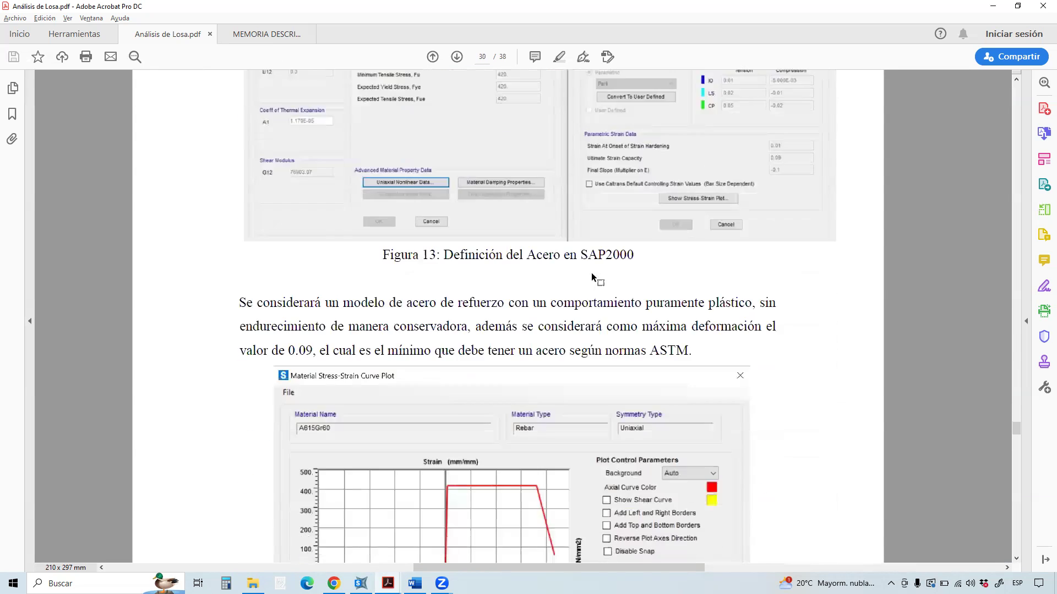
scroll(543, 291, "up", 6)
scroll(482, 306, "down", 11)
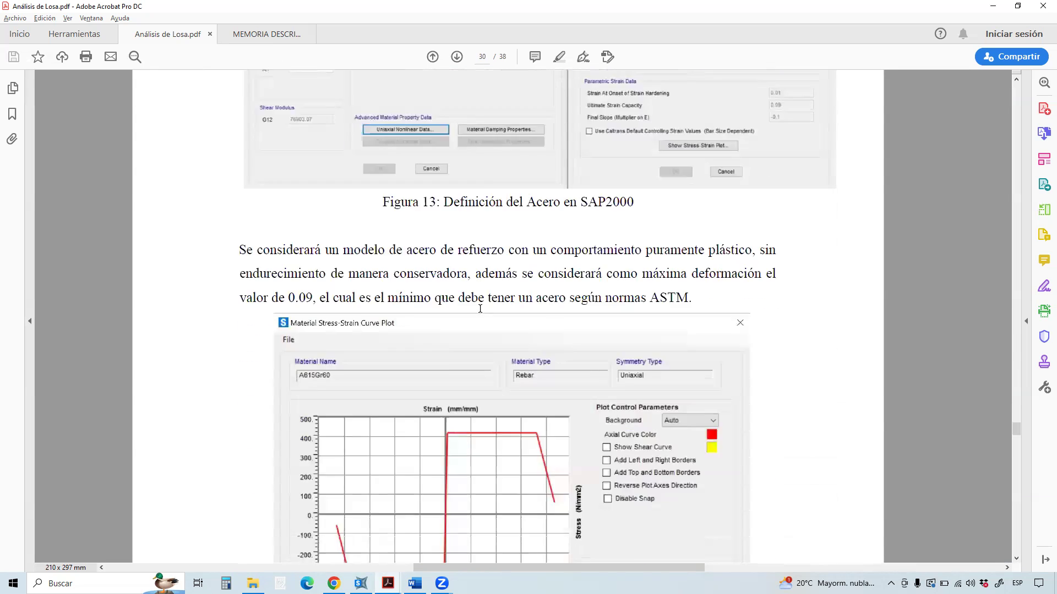
scroll(481, 306, "down", 7)
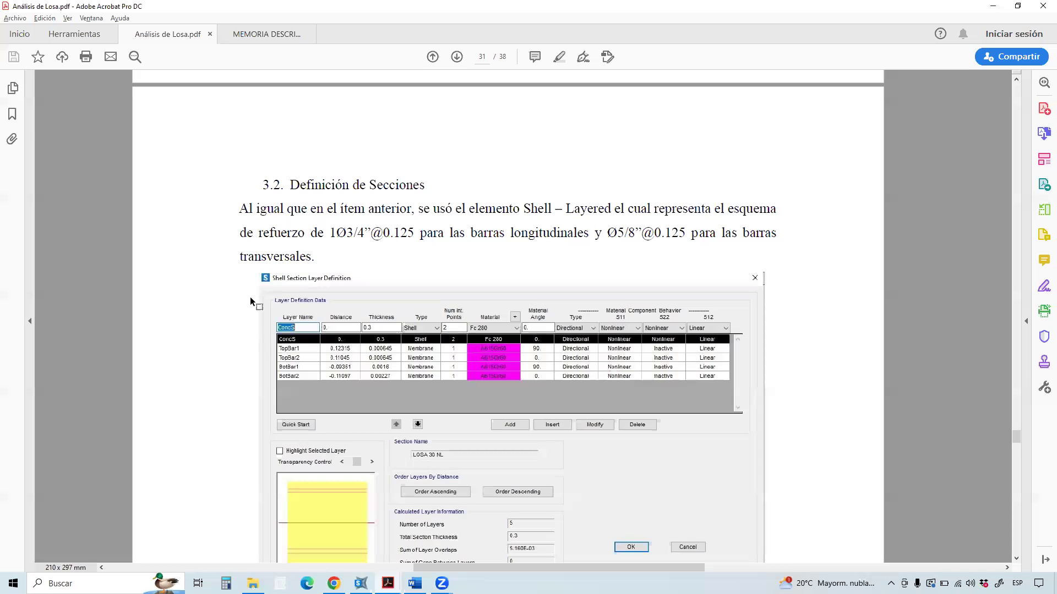
left_click_drag(237, 298, 780, 410)
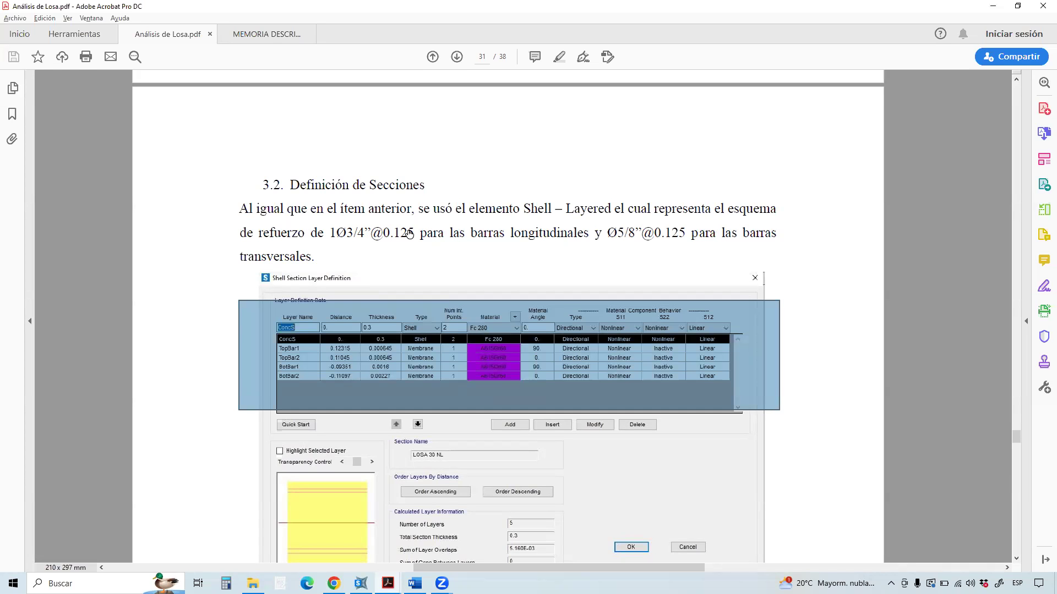
left_click(459, 247)
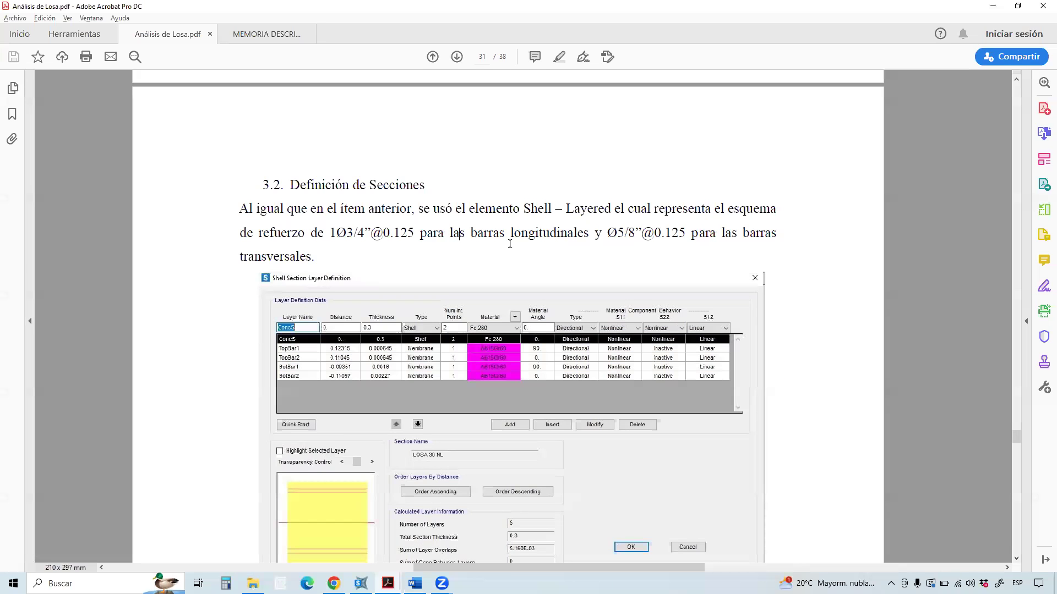
Mark the transverse reinforcement Ø5/8"@0.125 in the section 3.2 text and compare it with the layers in Figure 15.
left_click_drag(609, 230, 685, 237)
scroll(656, 290, "down", 5)
scroll(656, 290, "up", 5)
scroll(492, 309, "up", 4)
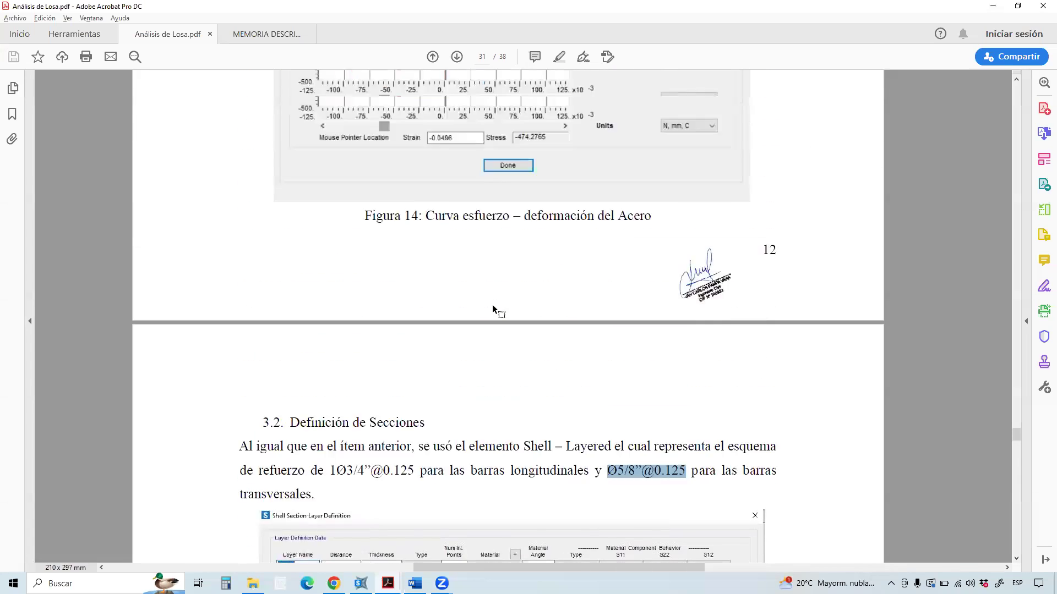
scroll(493, 309, "up", 4)
scroll(496, 312, "down", 9)
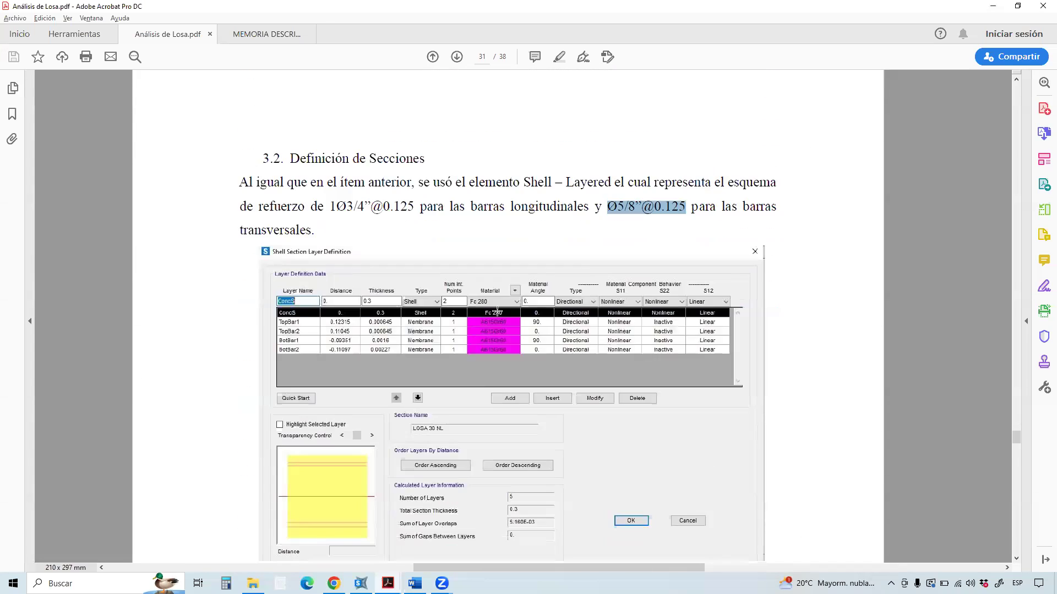
scroll(497, 313, "down", 6)
scroll(498, 312, "down", 14)
scroll(501, 313, "up", 12)
scroll(514, 312, "up", 3)
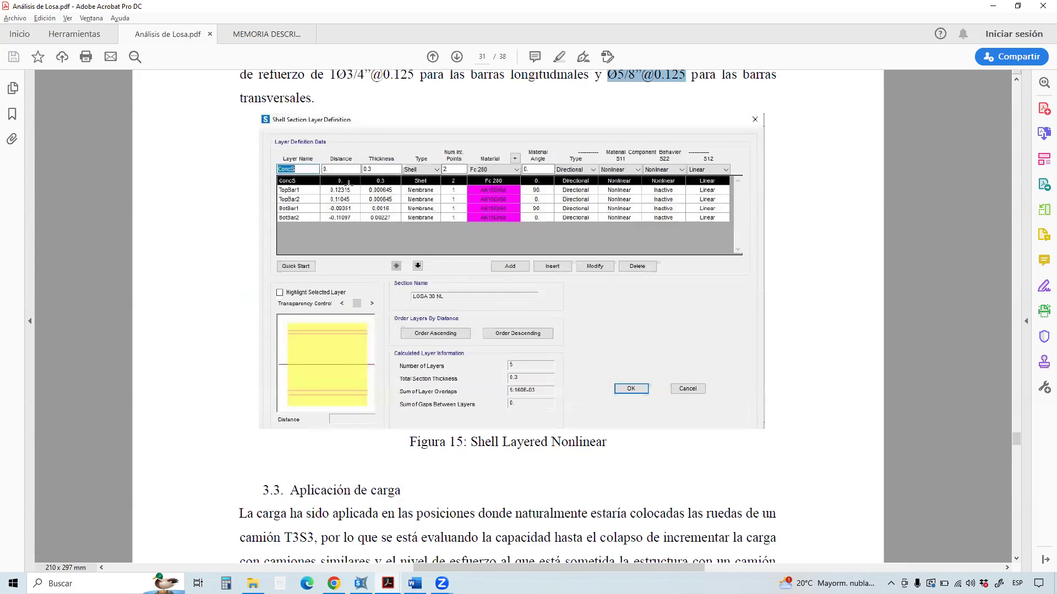
Go to section 3.3 and mark its heading "Aplicación de carga" and the truck type T3S3 in the paragraph.
scroll(348, 183, "up", 2)
scroll(458, 309, "down", 11)
left_click_drag(290, 254, 401, 254)
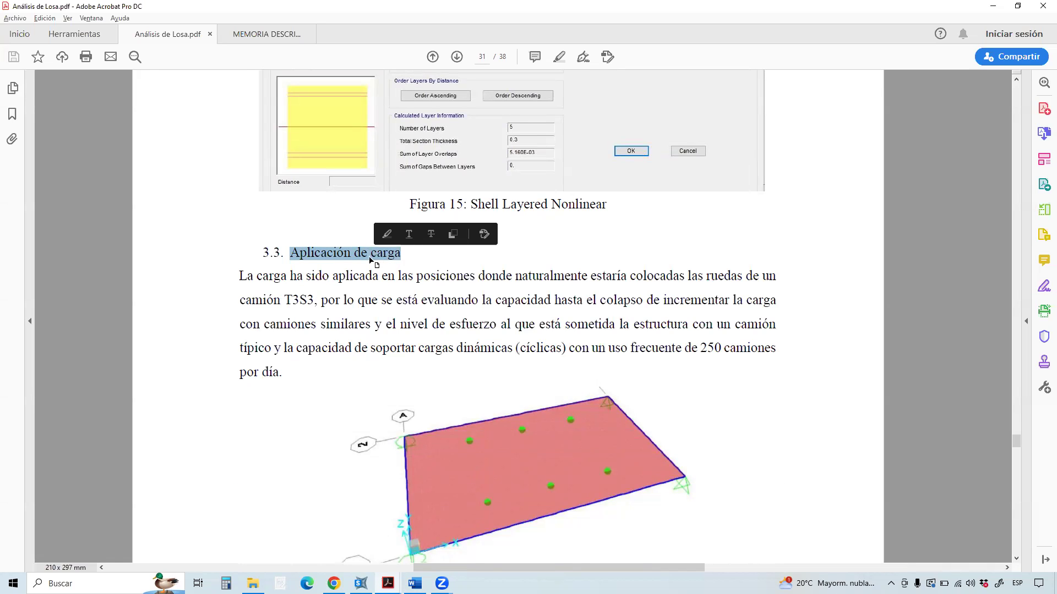
left_click_drag(315, 301, 285, 307)
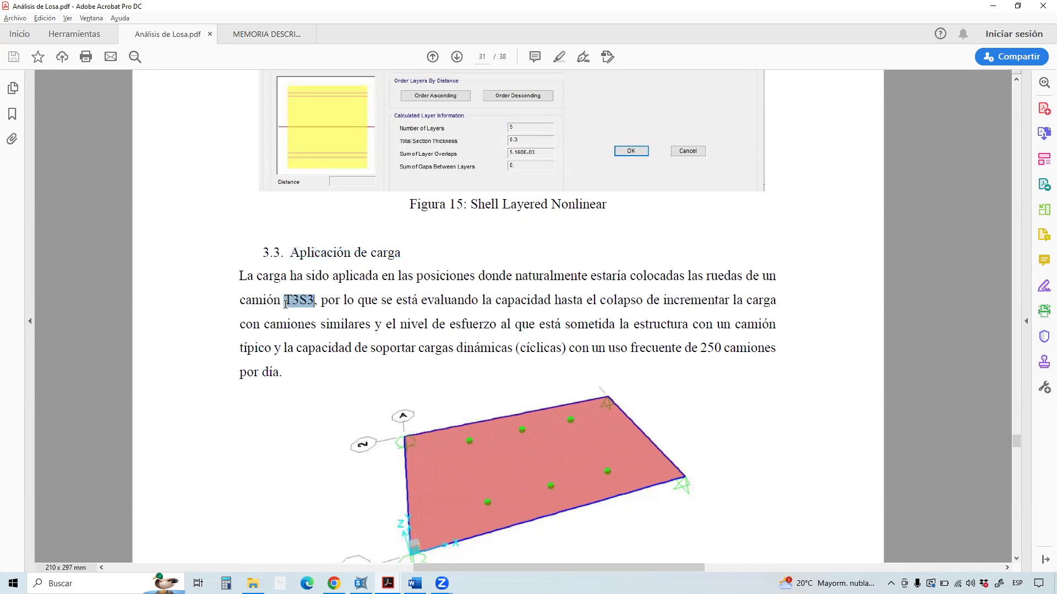
Mark the wheel load points on the platform in Figure 16, then the whole platform, and clear the marking.
scroll(484, 465, "down", 1)
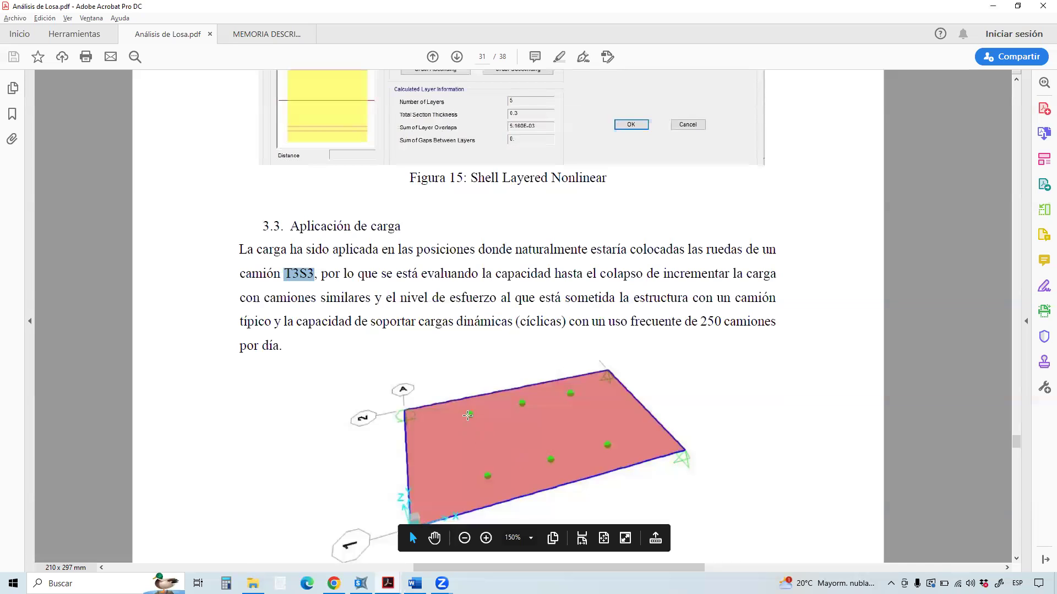
left_click_drag(464, 420, 605, 440)
left_click_drag(466, 414, 606, 443)
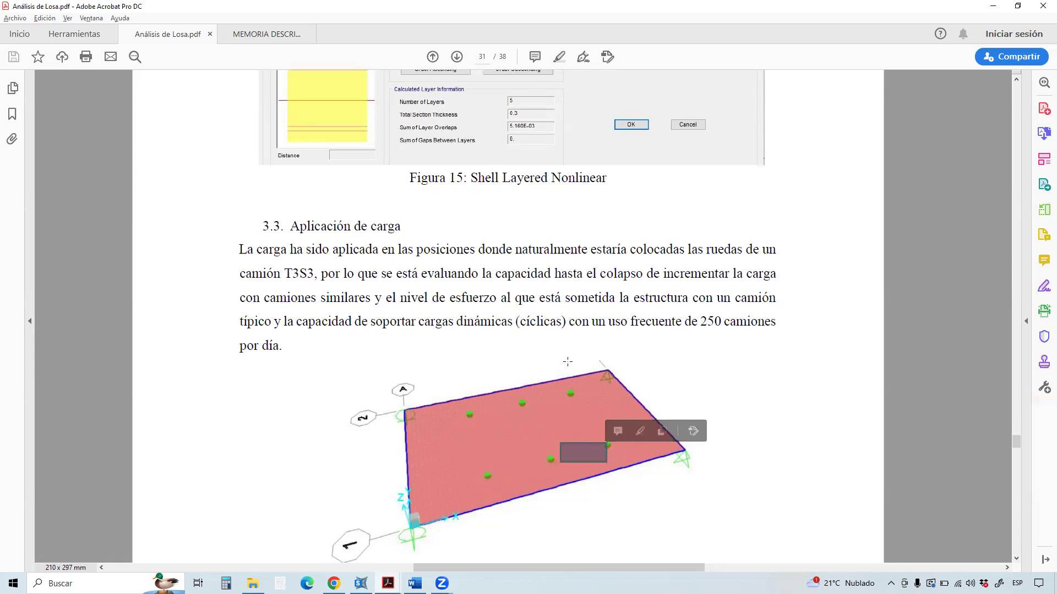
scroll(583, 348, "down", 1, "ctrl")
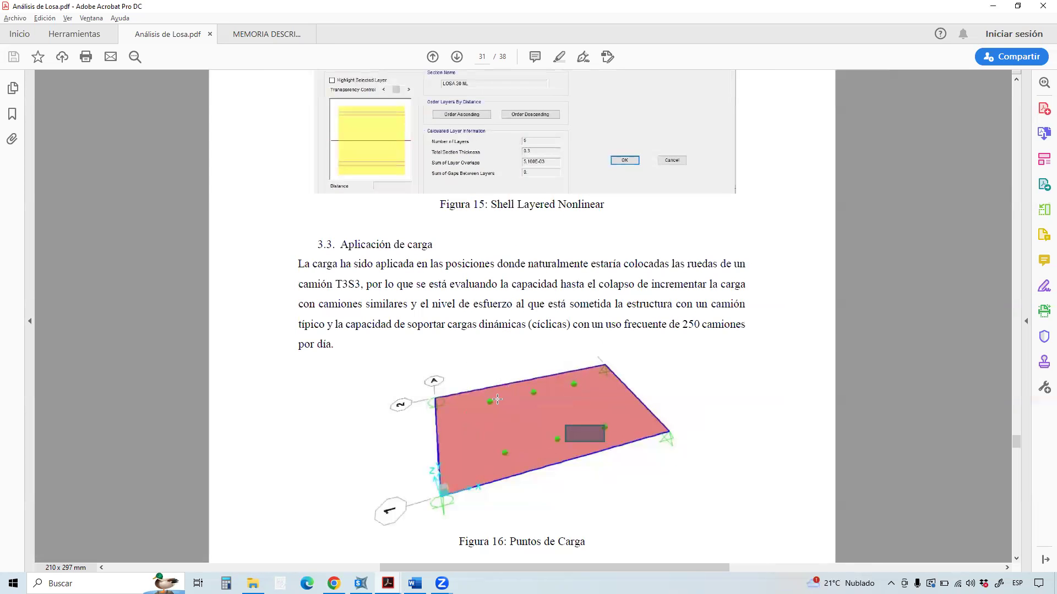
left_click_drag(405, 343, 668, 515)
left_click(691, 490)
Go to section 3.4 and examine the slab's reinforcement cross-section and the capacity curve in Figure 17.
scroll(514, 380, "down", 10)
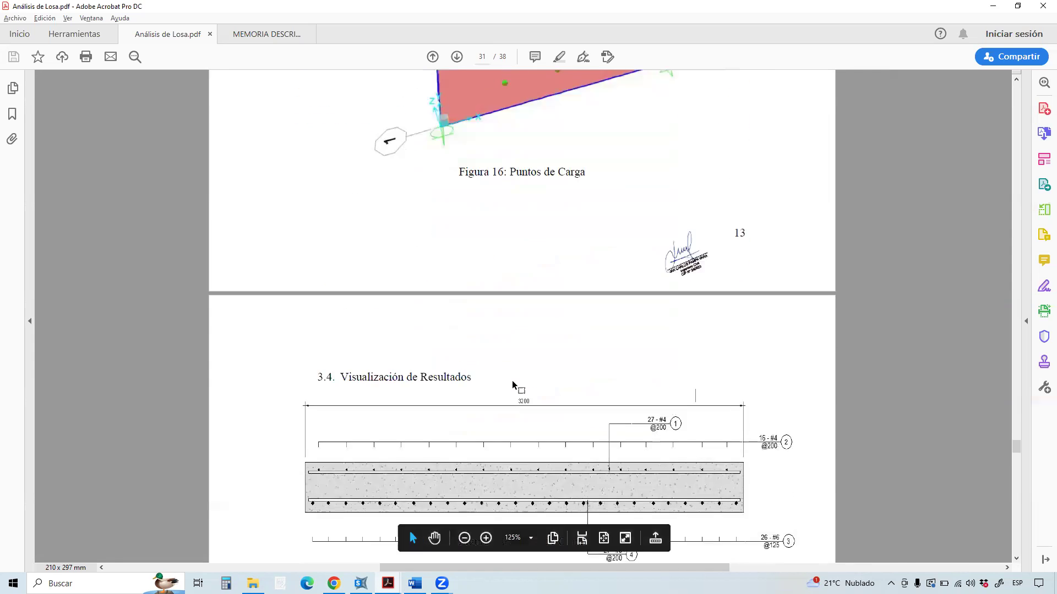
scroll(655, 269, "up", 1)
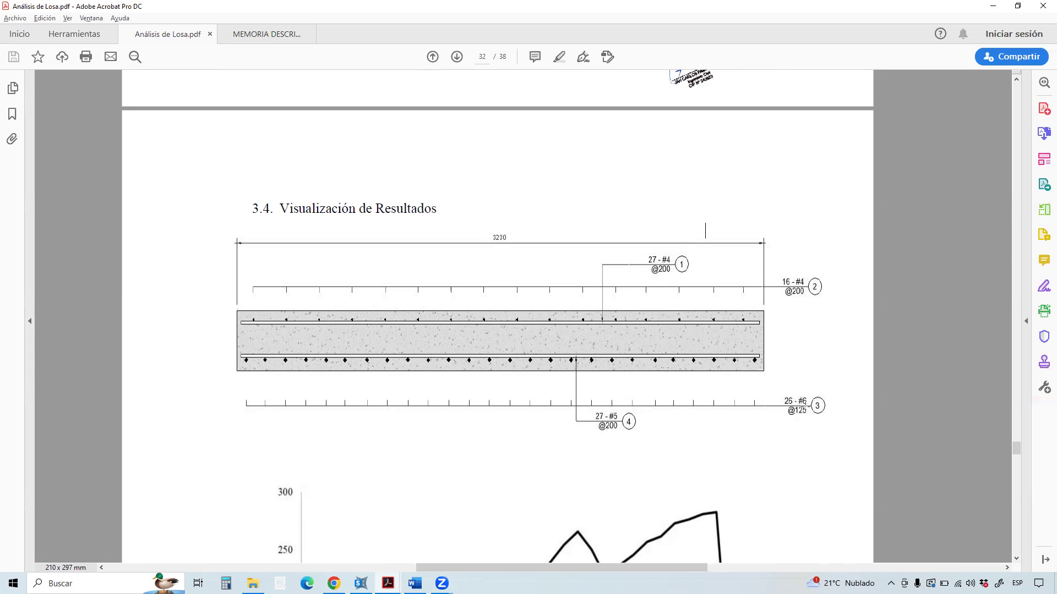
scroll(772, 388, "down", 2, "ctrl")
scroll(620, 364, "down", 4)
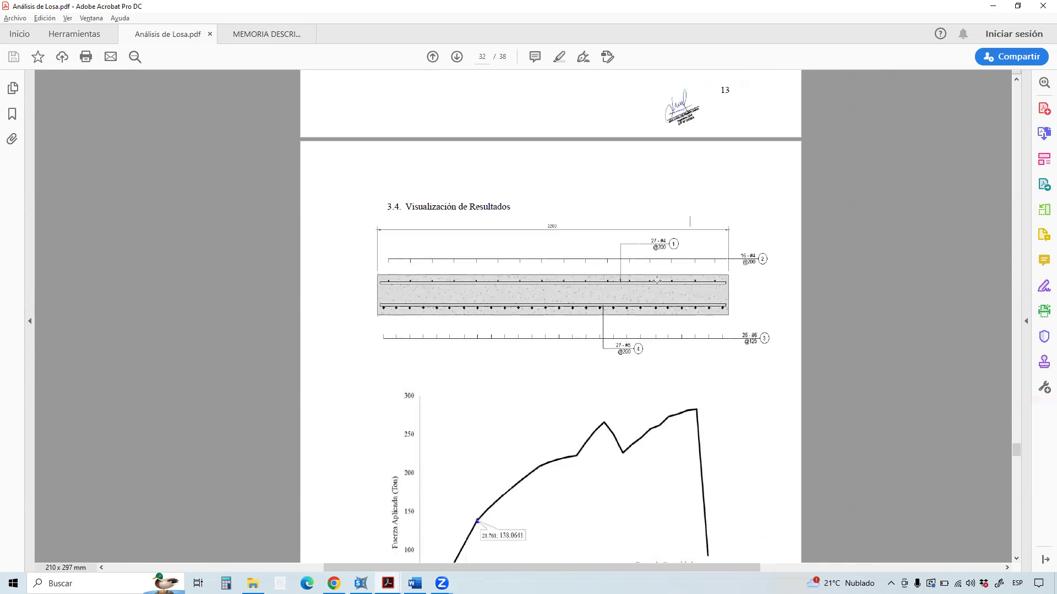
scroll(620, 363, "up", 1, "ctrl")
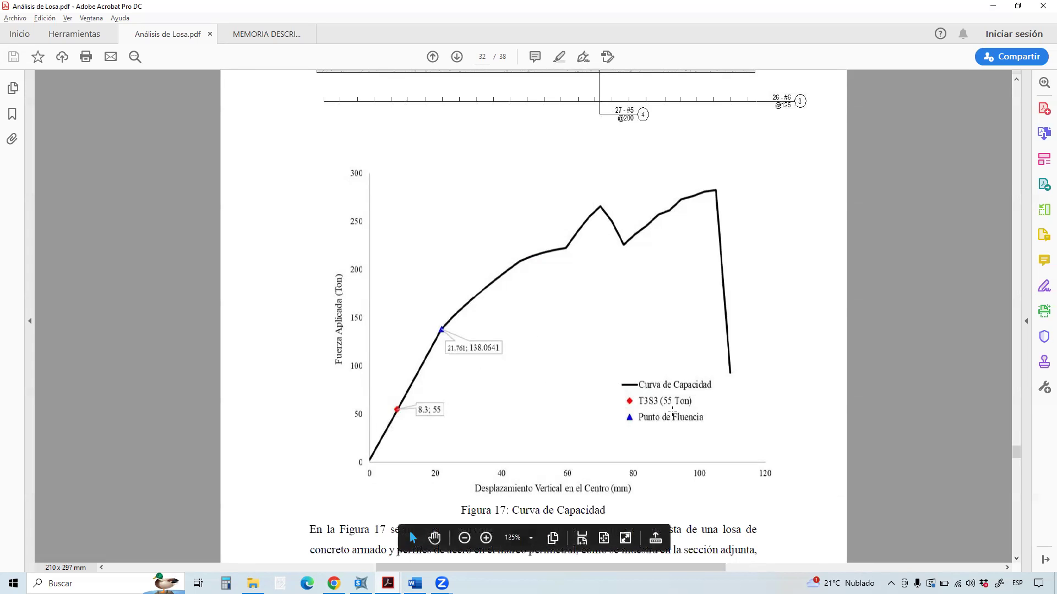
Mark the T3S3 (55 Ton) legend entry in Figure 17 and the lines from its point to the force and displacement axes.
left_click_drag(716, 411, 596, 388)
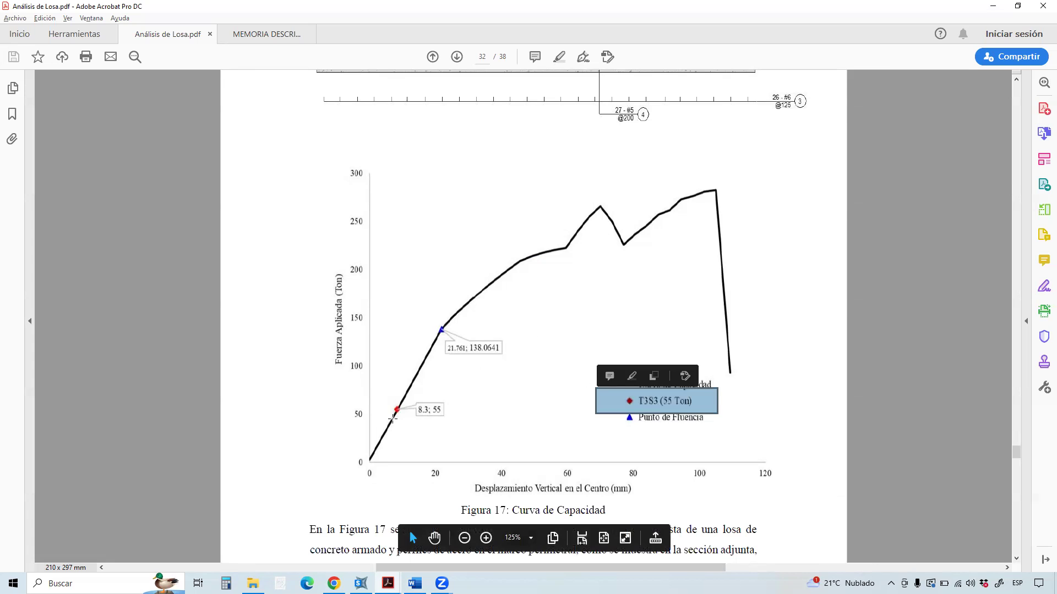
left_click_drag(397, 413, 367, 408)
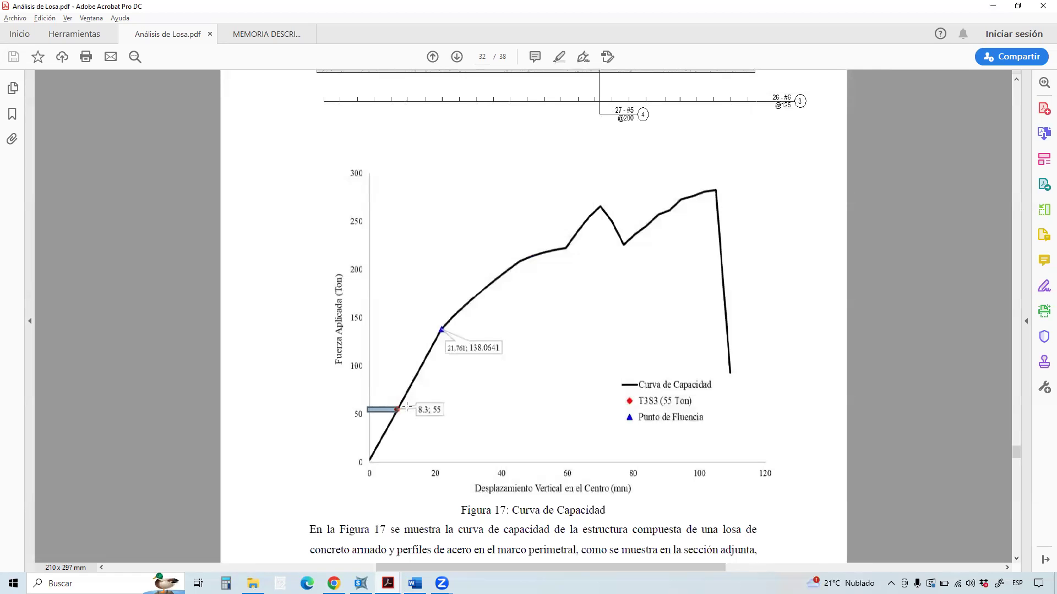
scroll(413, 405, "up", 2)
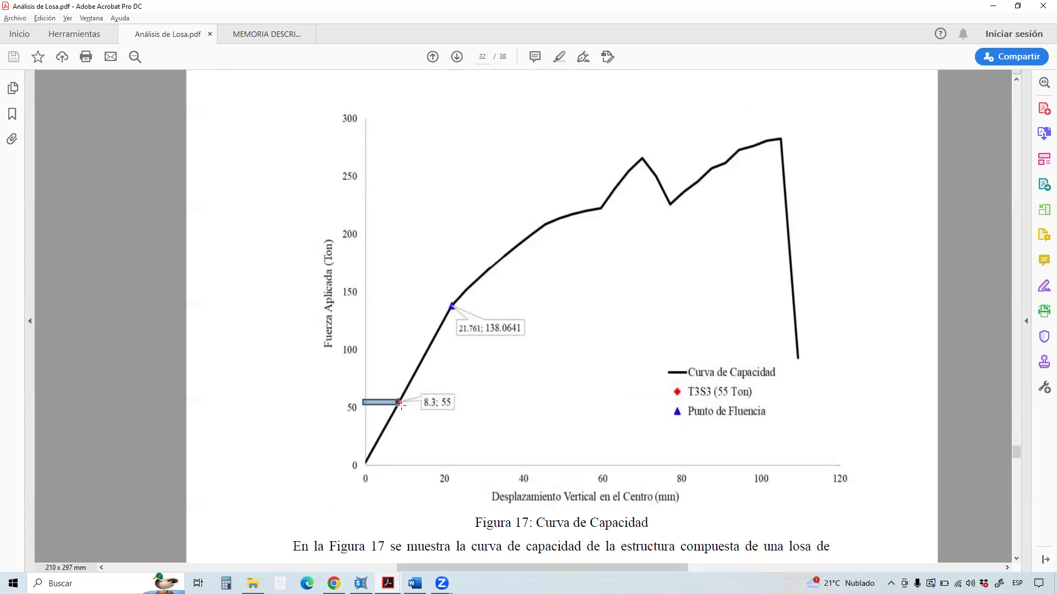
left_click_drag(402, 407, 399, 473)
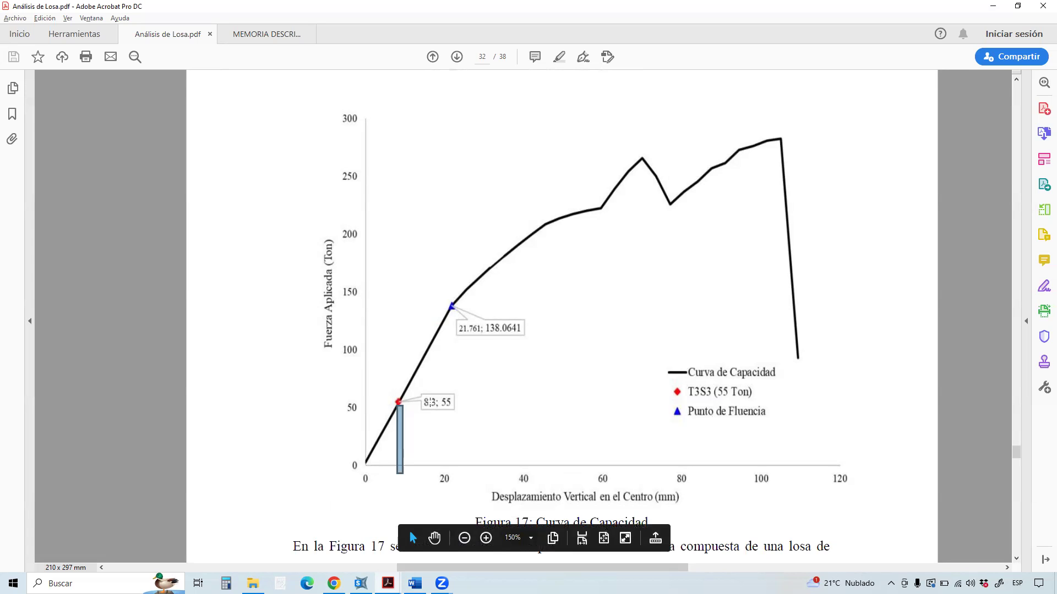
Mark the force value beside the Punto de Fluencia in Figure 17, the whole point, and the line down to the displacement axis.
left_click_drag(485, 336, 523, 313)
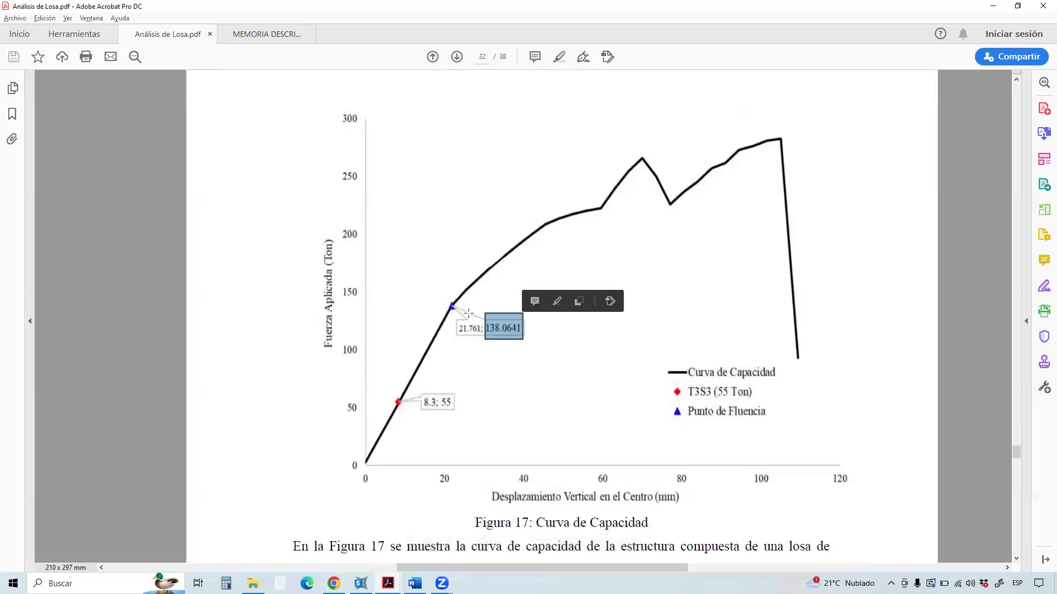
left_click_drag(452, 307, 452, 474)
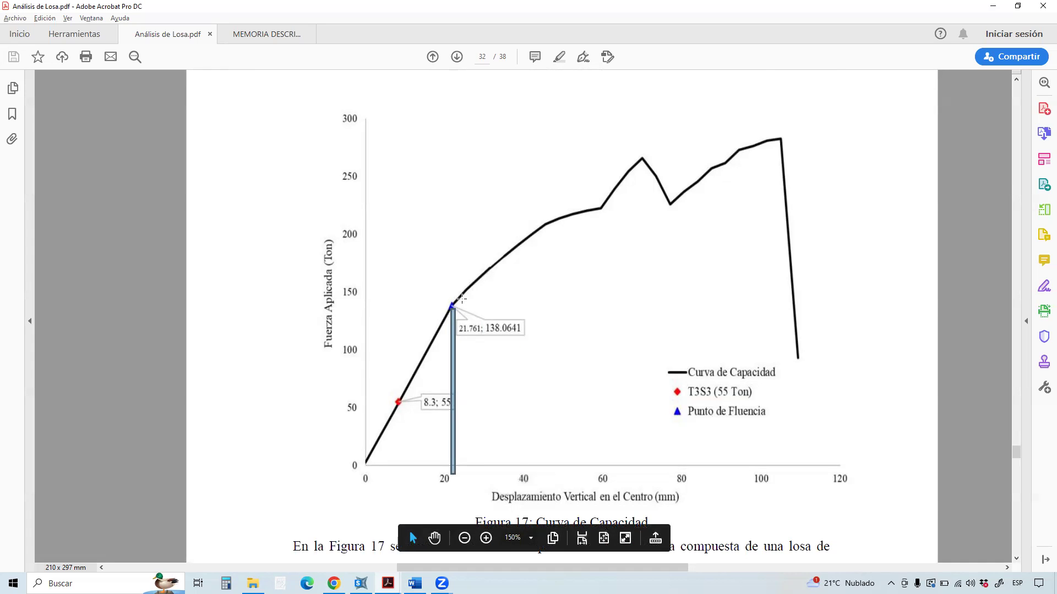
left_click_drag(444, 288, 534, 345)
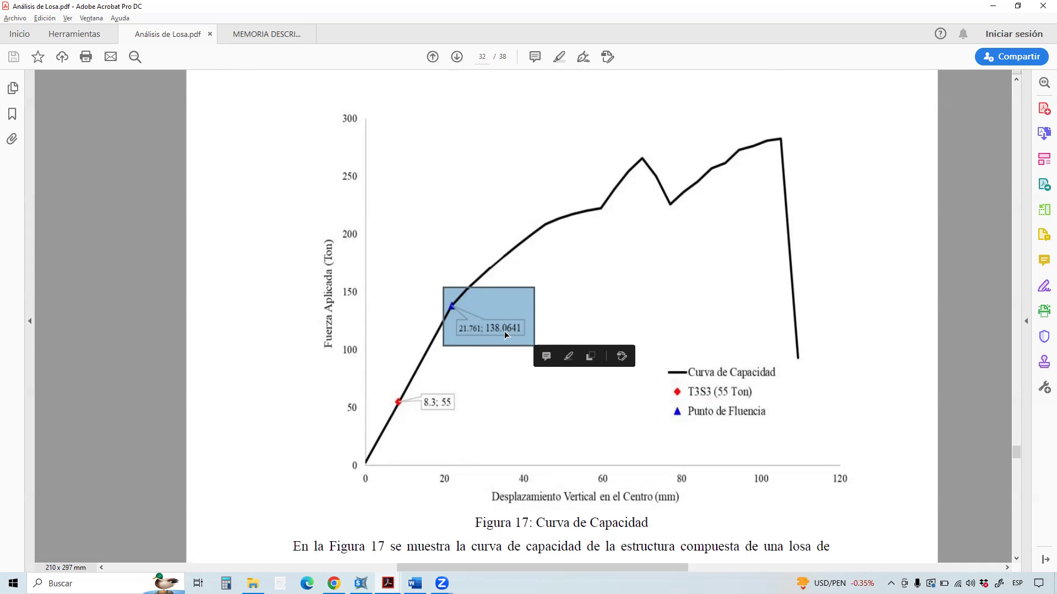
left_click(451, 308)
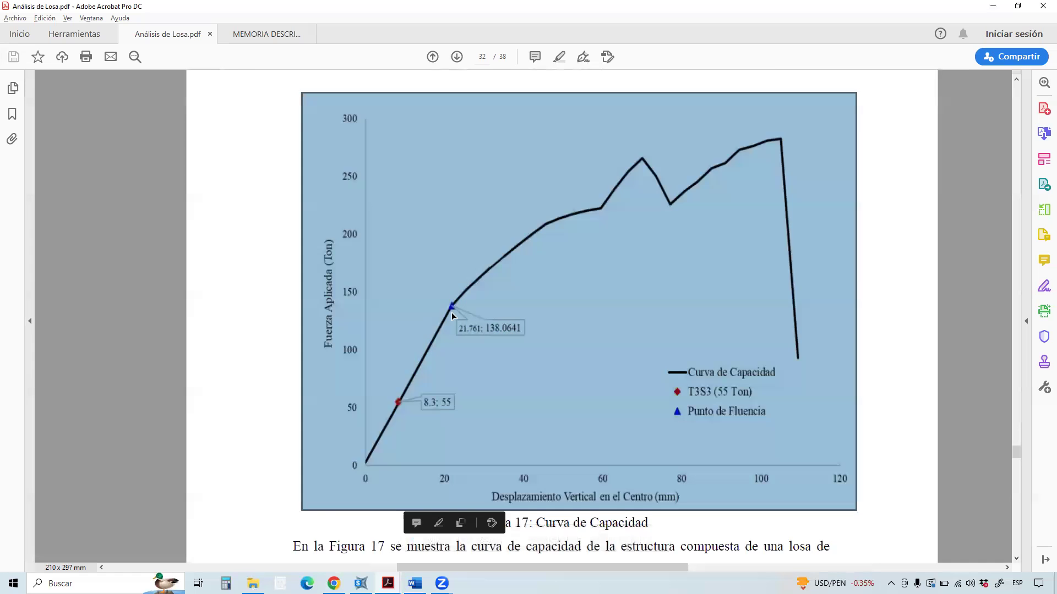
left_click_drag(451, 307, 454, 468)
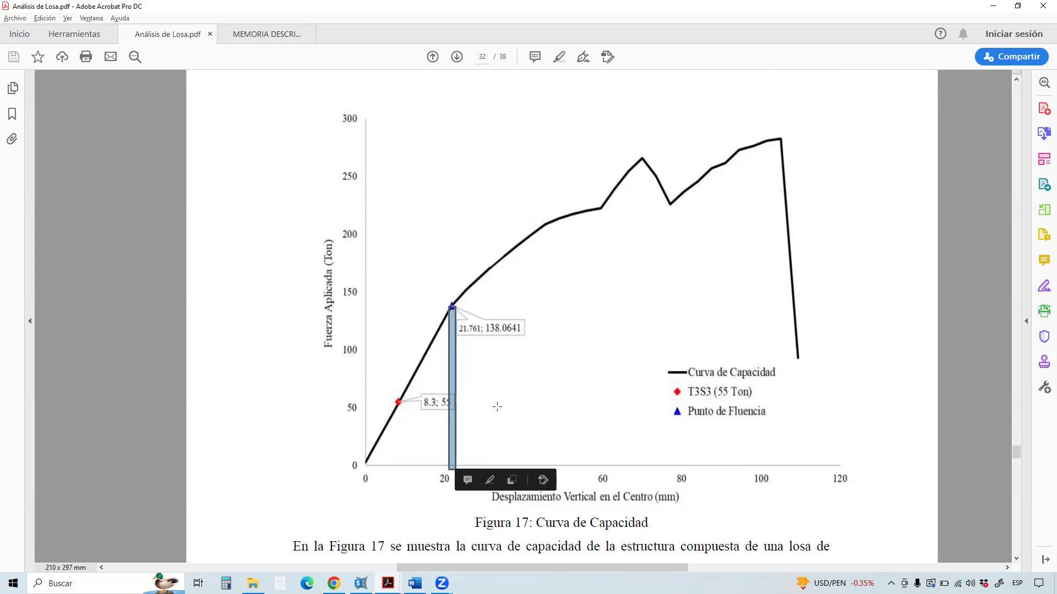
Mark the yield point's line to the force axis and the curve's stretches before and after yielding, then clear the marking.
scroll(498, 434, "down", 1)
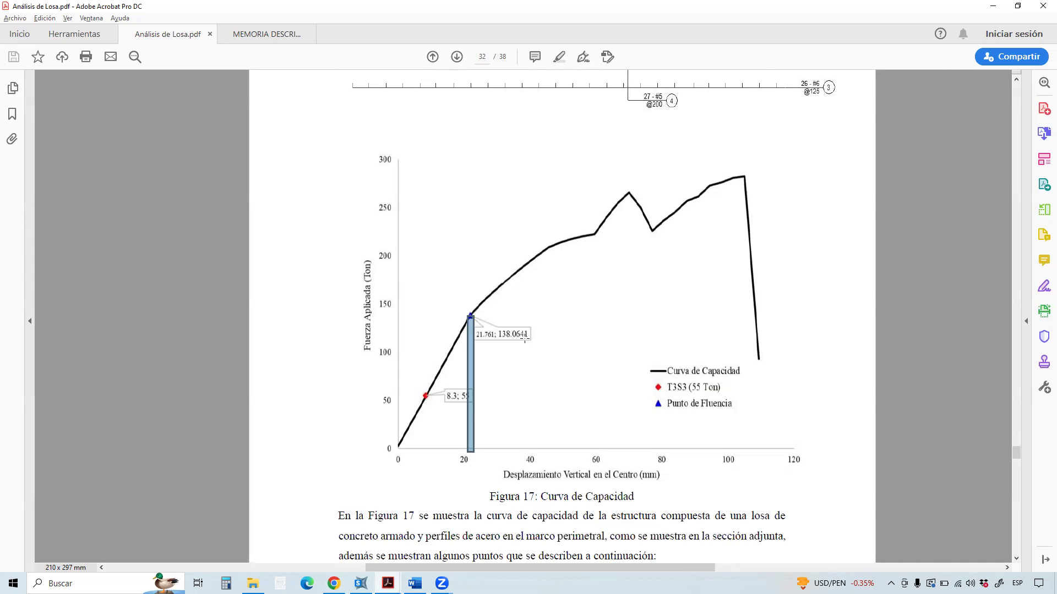
left_click_drag(537, 339, 358, 314)
left_click(487, 300)
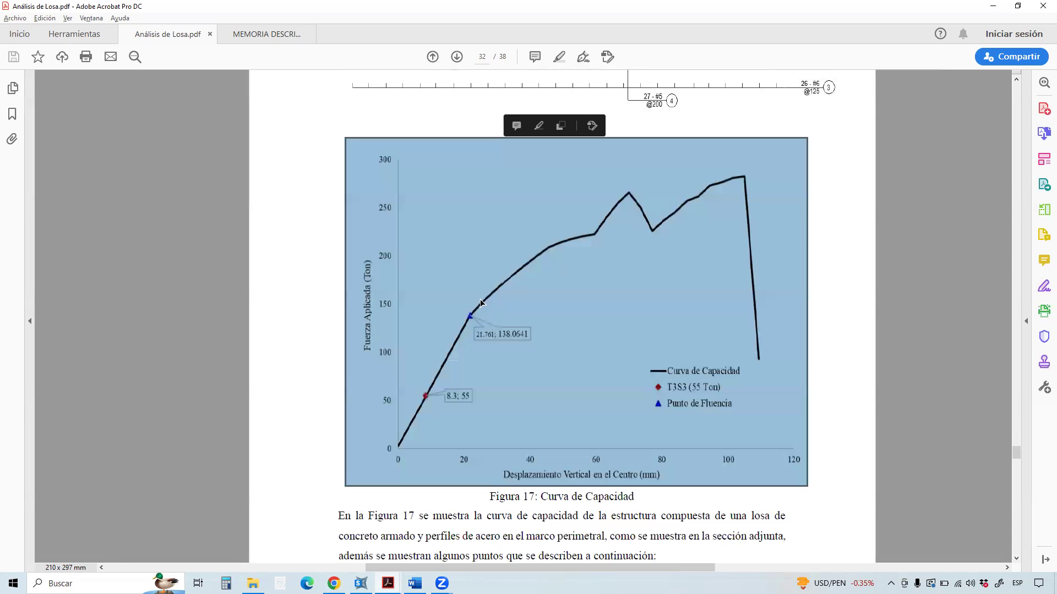
left_click_drag(472, 315, 398, 445)
left_click_drag(480, 312, 740, 194)
left_click(501, 288)
left_click(500, 288)
left_click(521, 273)
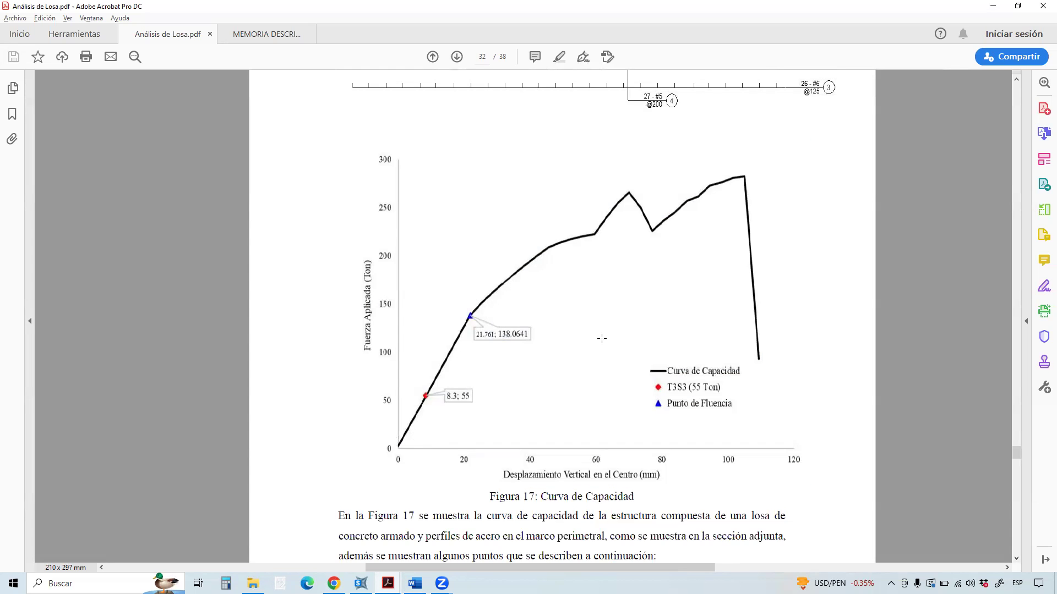
Go to section 3.5 Comentarios and mark the caption text and the maximum stress label of Figure 18.
scroll(568, 380, "down", 1)
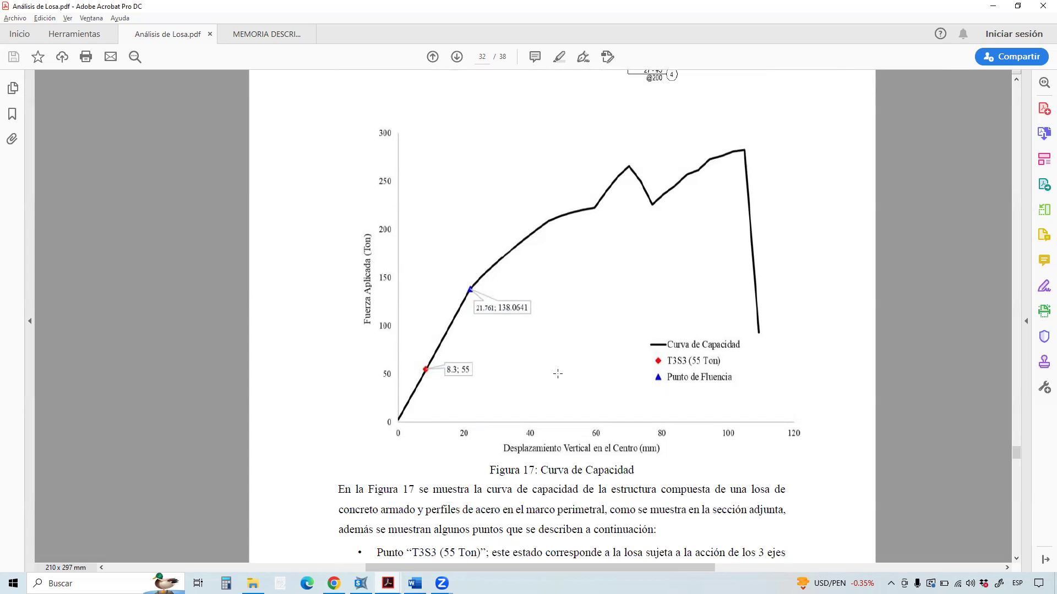
scroll(533, 367, "down", 15)
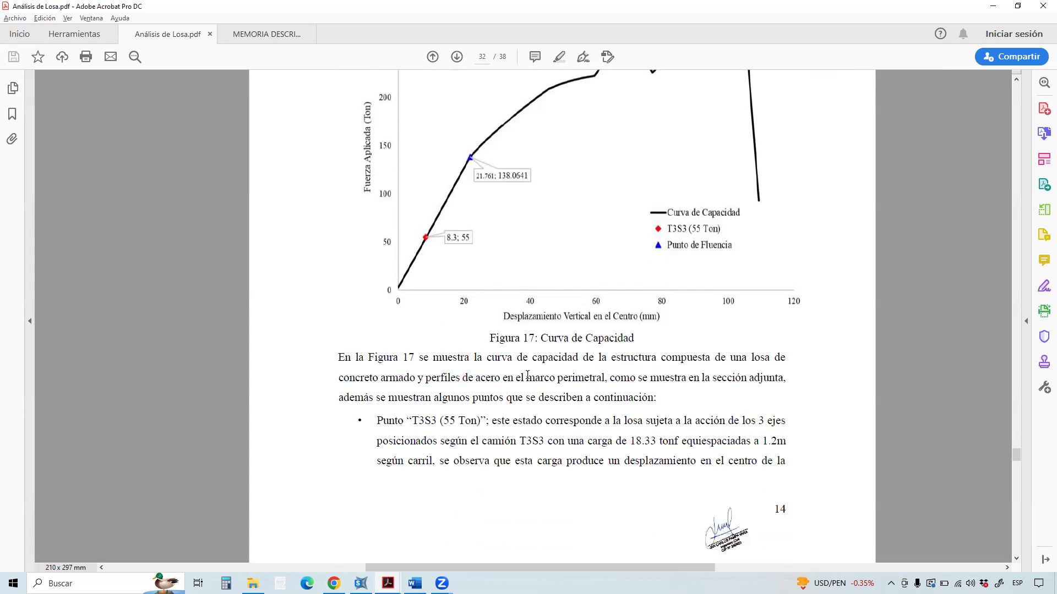
scroll(545, 381, "down", 4)
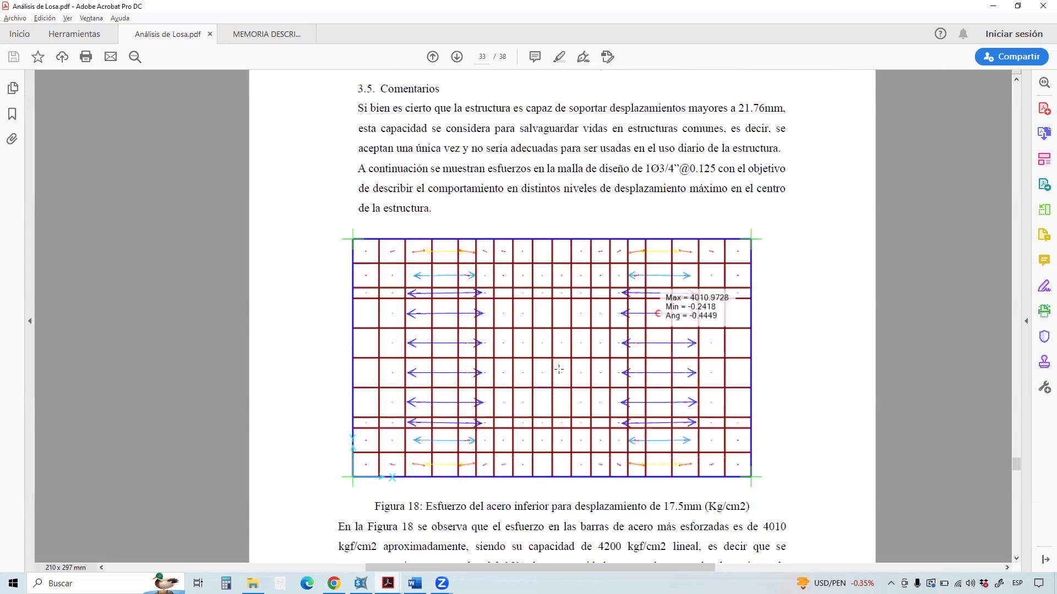
scroll(643, 338, "up", 1)
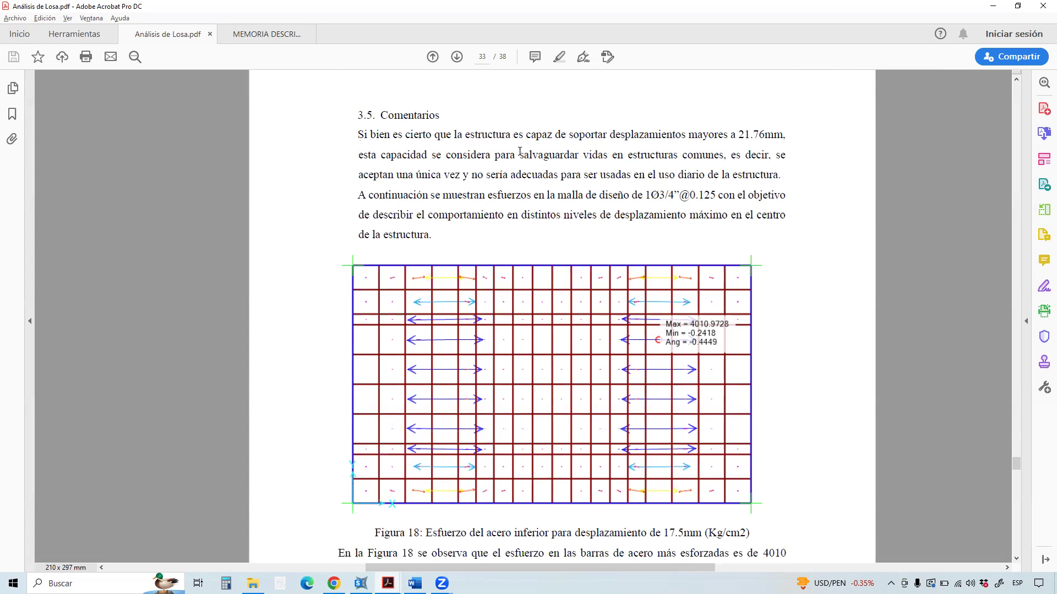
scroll(512, 425, "down", 2)
left_click_drag(471, 480, 703, 481)
left_click(663, 481)
left_click_drag(735, 271, 662, 265)
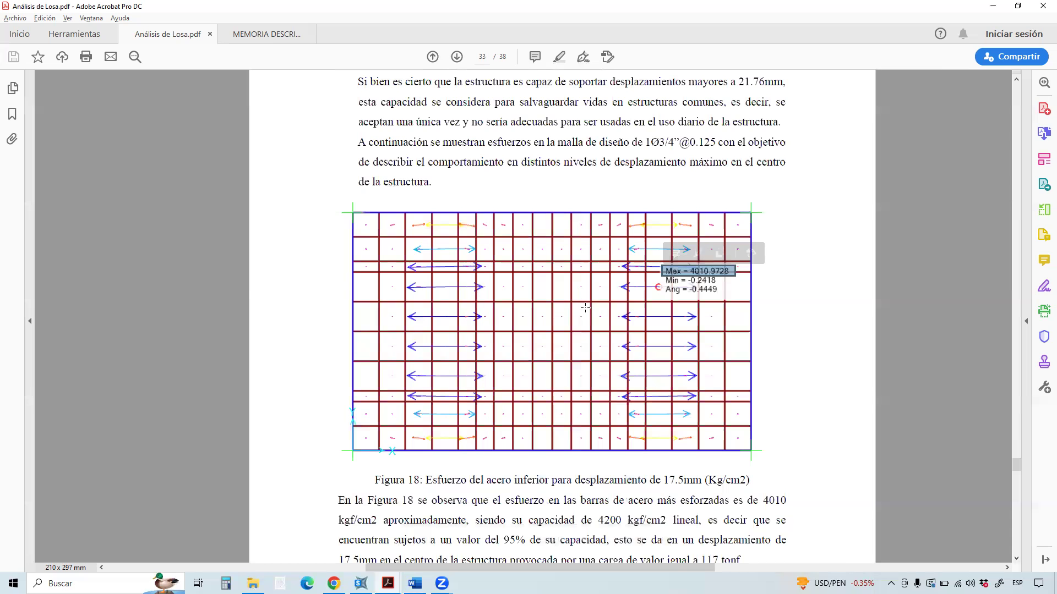
Go to Figure 19 and mark its maximum stress label and the 21.76mm displacement in its caption.
scroll(585, 307, "down", 10)
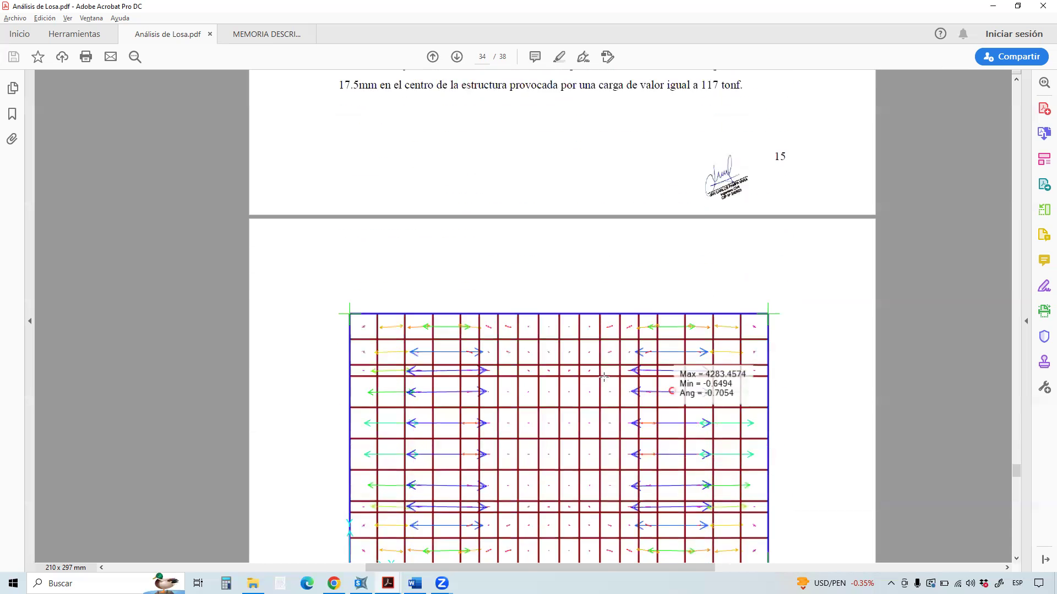
scroll(603, 377, "down", 4)
left_click_drag(707, 266, 684, 269)
left_click(707, 269)
left_click(729, 278)
left_click(730, 278)
left_click(696, 450)
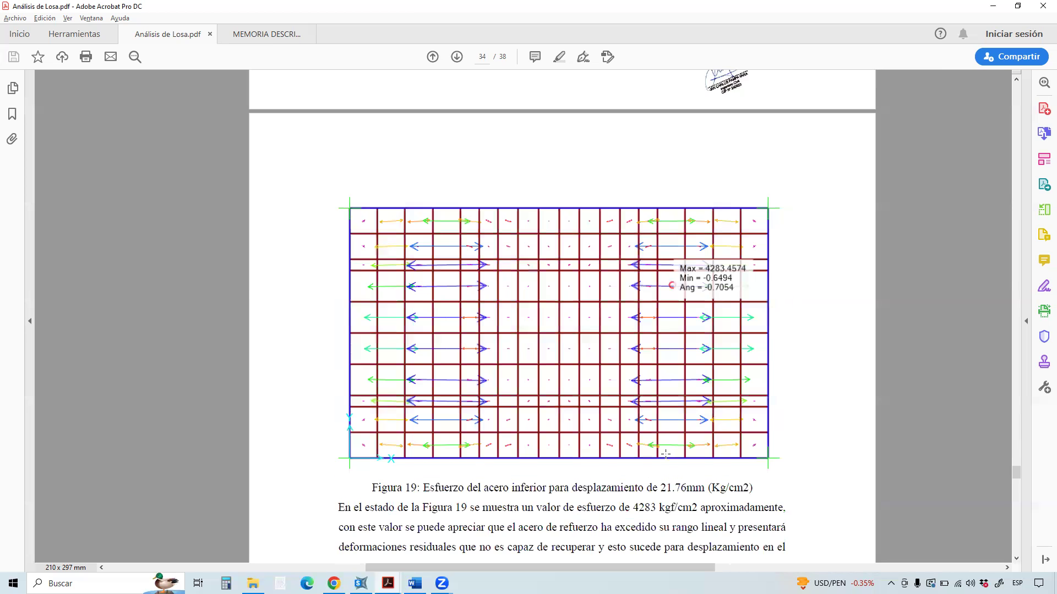
left_click_drag(662, 487, 696, 489)
Look over Figures 19 and 20, mark the plastic hinge plan in Figure 21, and clear the marking.
scroll(613, 386, "down", 12)
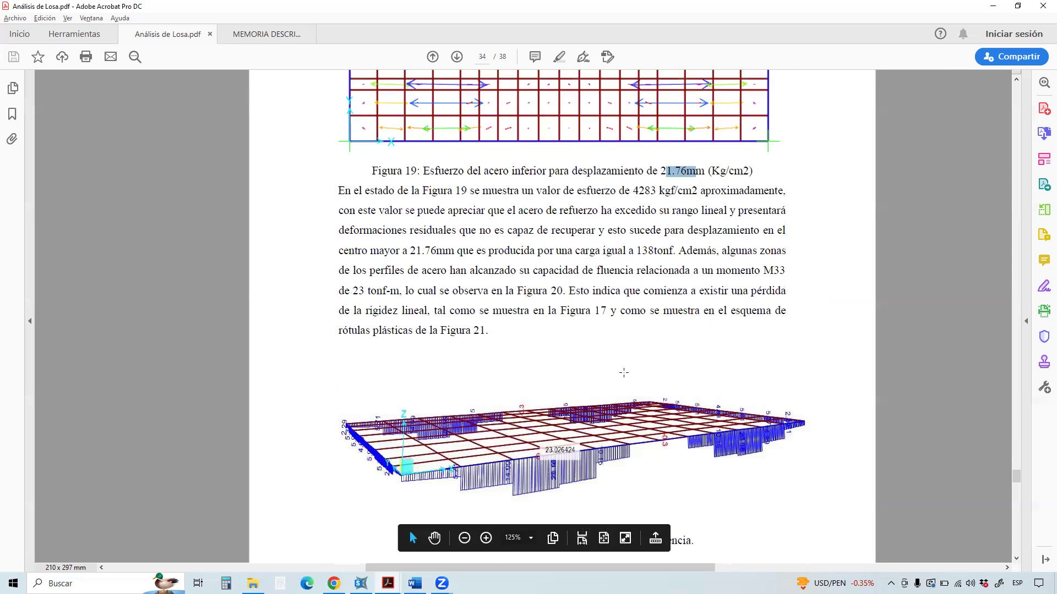
scroll(624, 372, "up", 9)
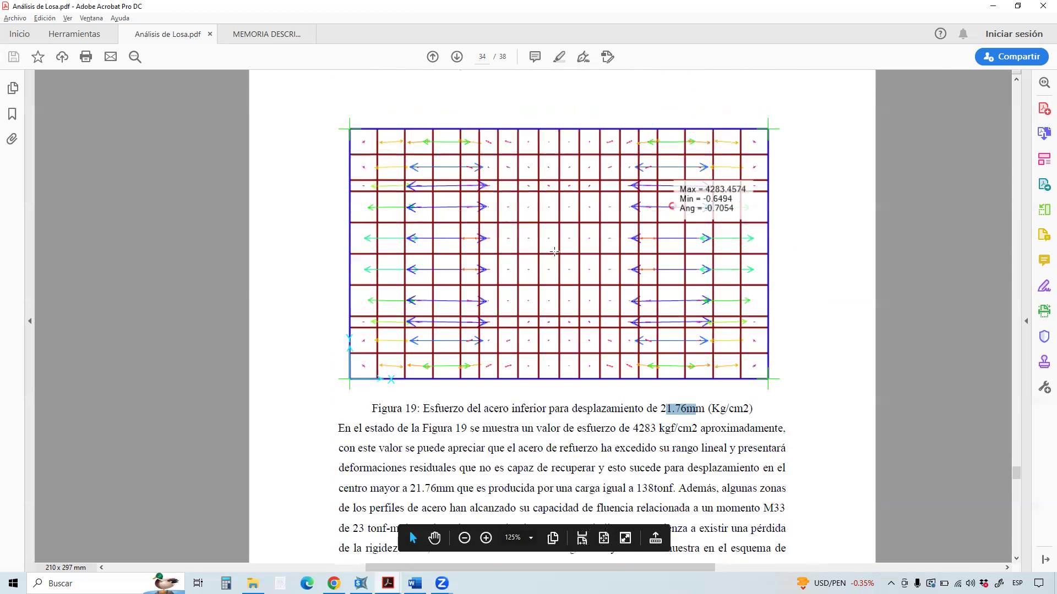
scroll(554, 253, "down", 18)
scroll(607, 372, "down", 14)
left_click_drag(379, 166, 722, 388)
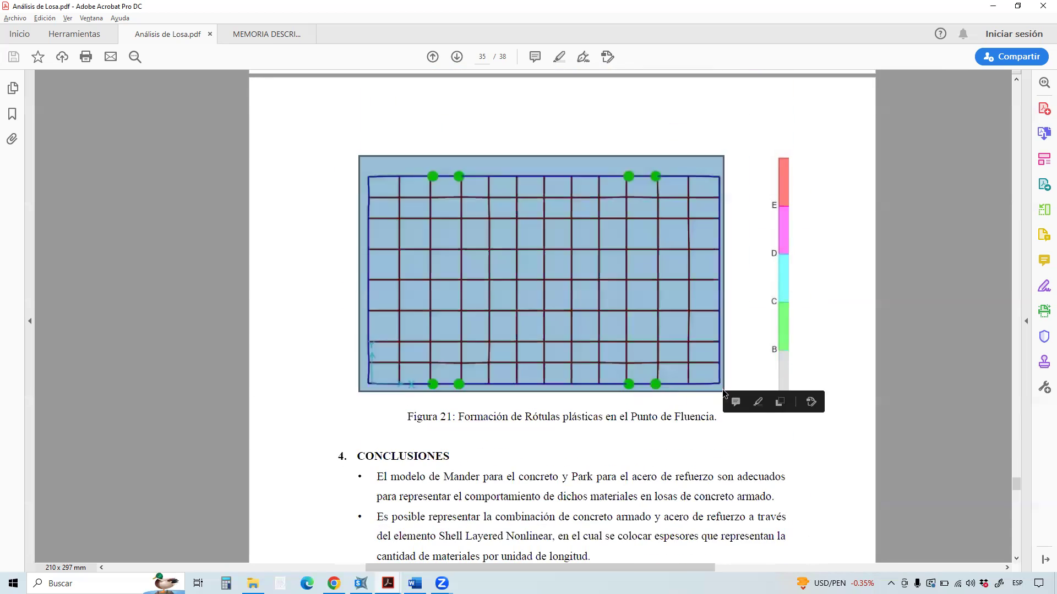
left_click(546, 396)
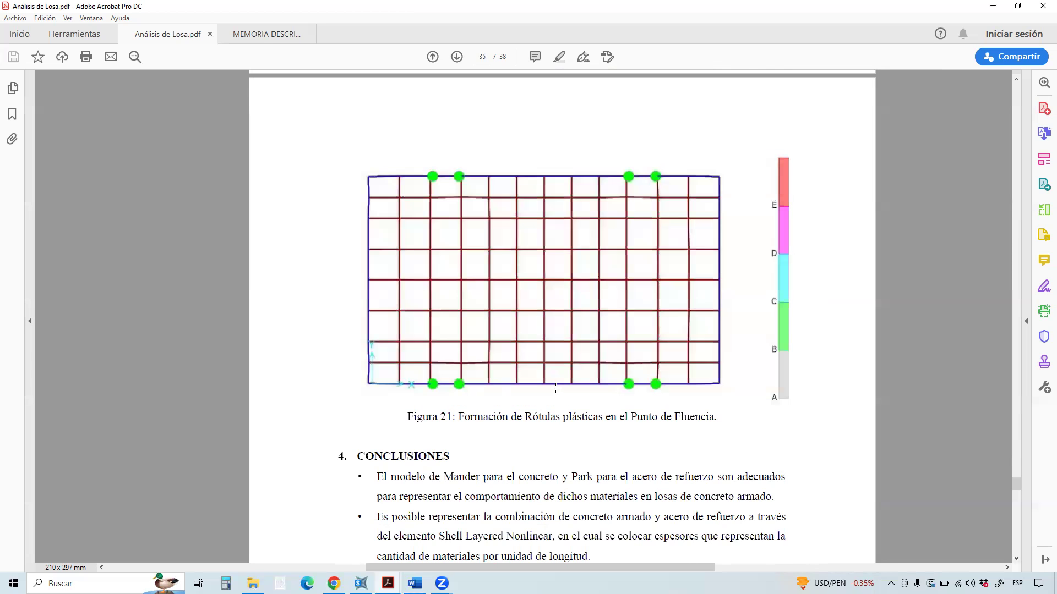
Go to section 4 Conclusiones, skim its bullet points onto the following page, and return to the start of the list.
scroll(555, 387, "down", 4)
scroll(564, 377, "down", 3)
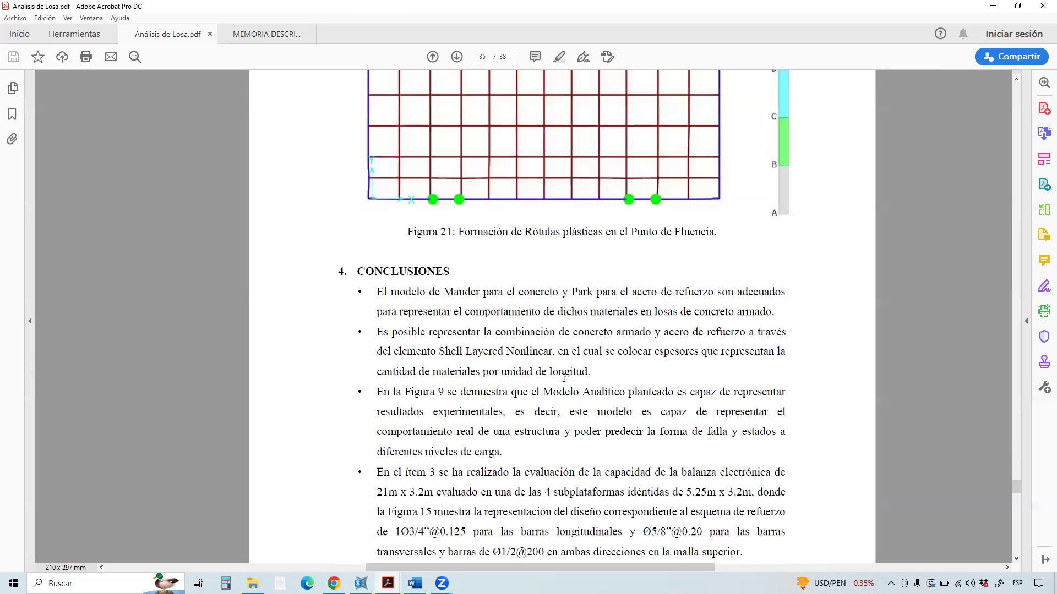
scroll(564, 378, "down", 2)
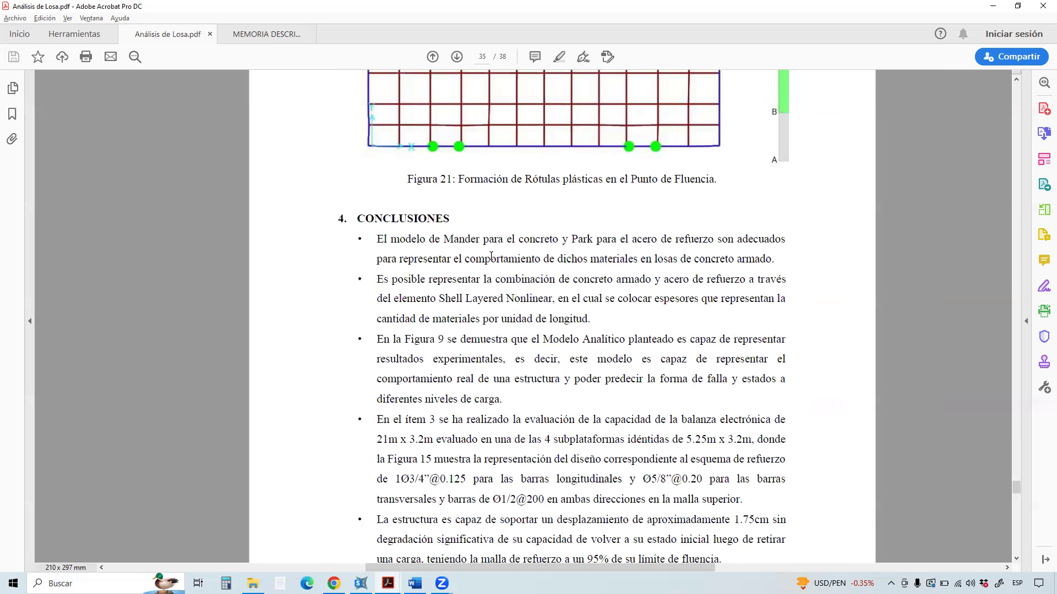
scroll(465, 268, "down", 20)
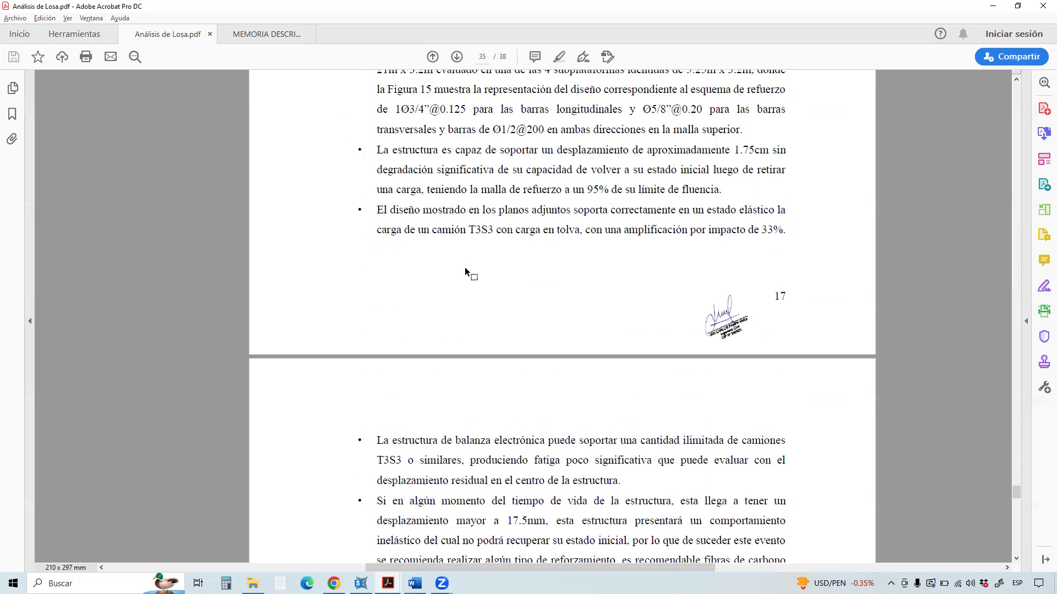
scroll(465, 268, "down", 6)
scroll(465, 268, "up", 20)
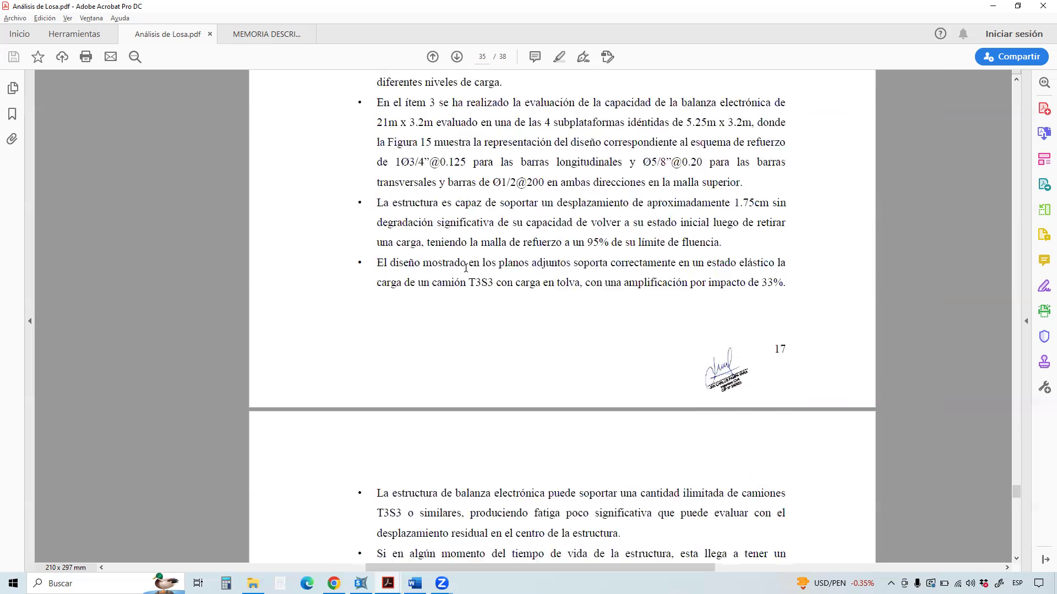
scroll(466, 268, "up", 2)
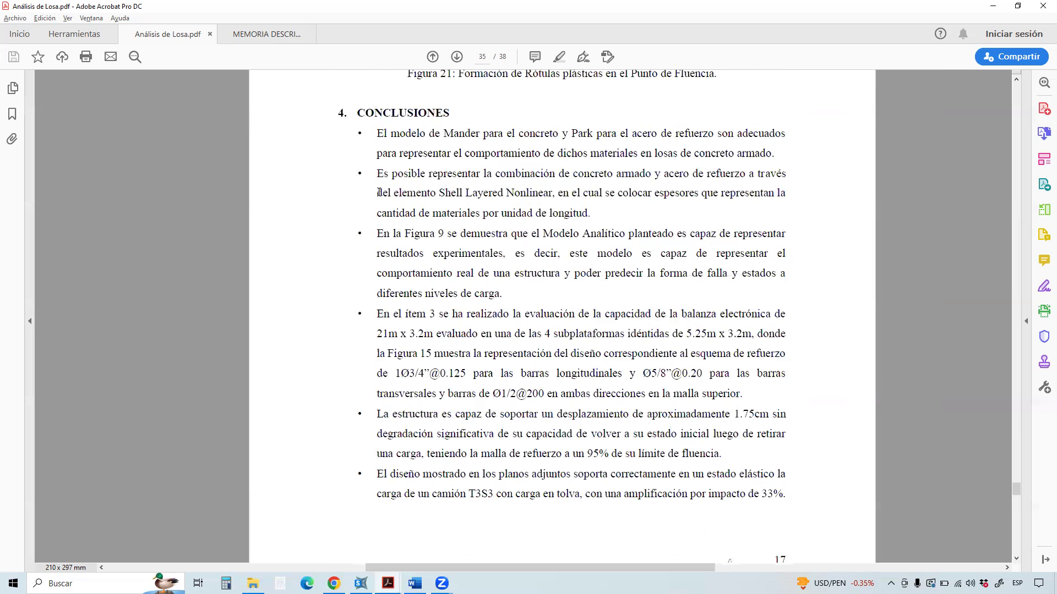
Mark the conclusions on the Shell Layered Nonlinear element, the Figure 9 analytical model, and the item 3 truck scale evaluation.
left_click_drag(378, 174, 558, 187)
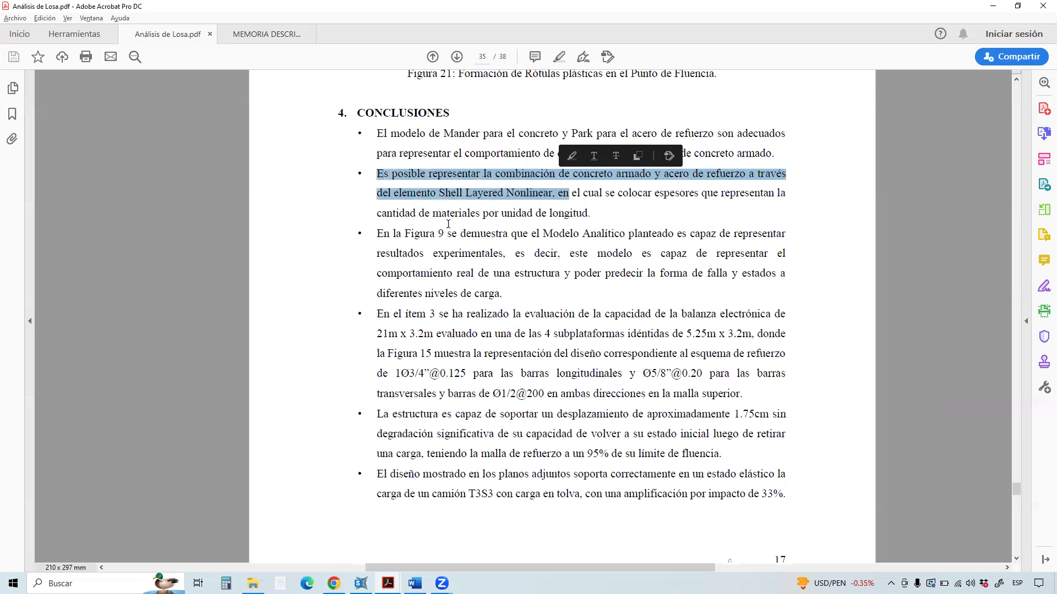
left_click_drag(389, 237, 685, 241)
left_click_drag(505, 254, 434, 270)
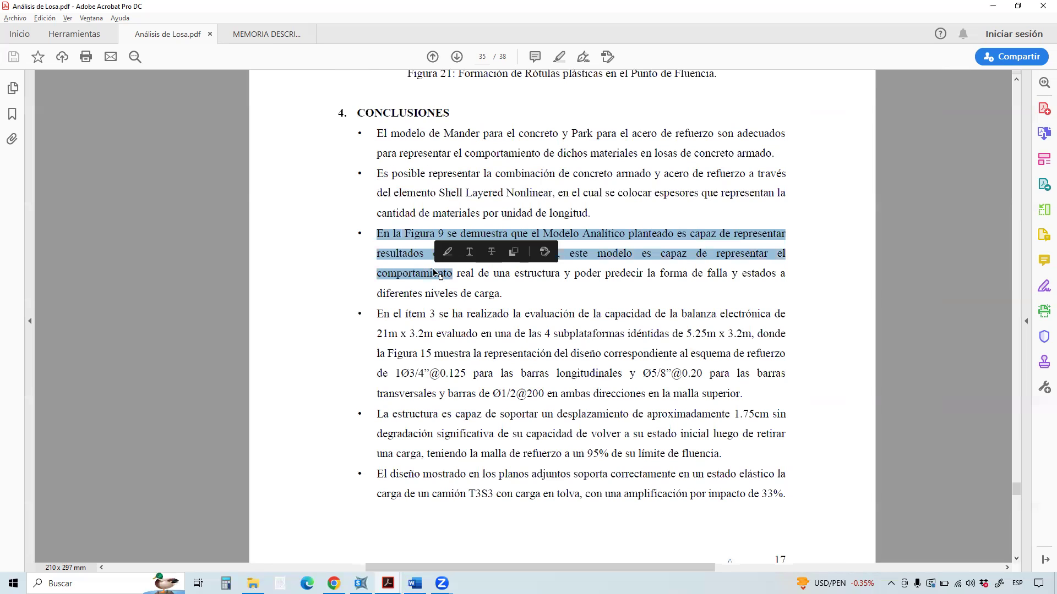
left_click(493, 274)
scroll(508, 296, "down", 2)
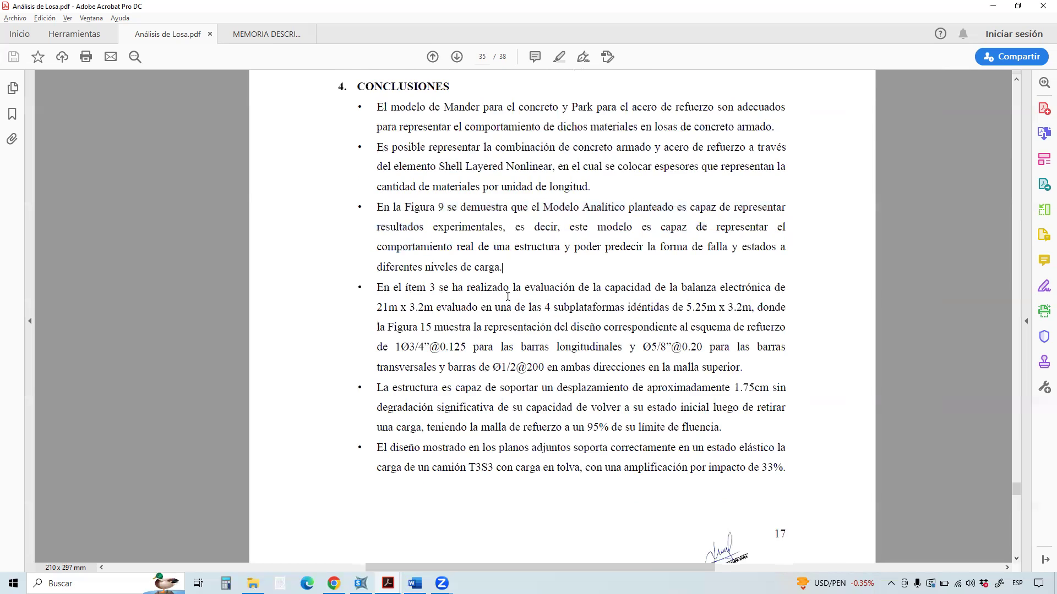
left_click_drag(384, 263, 743, 343)
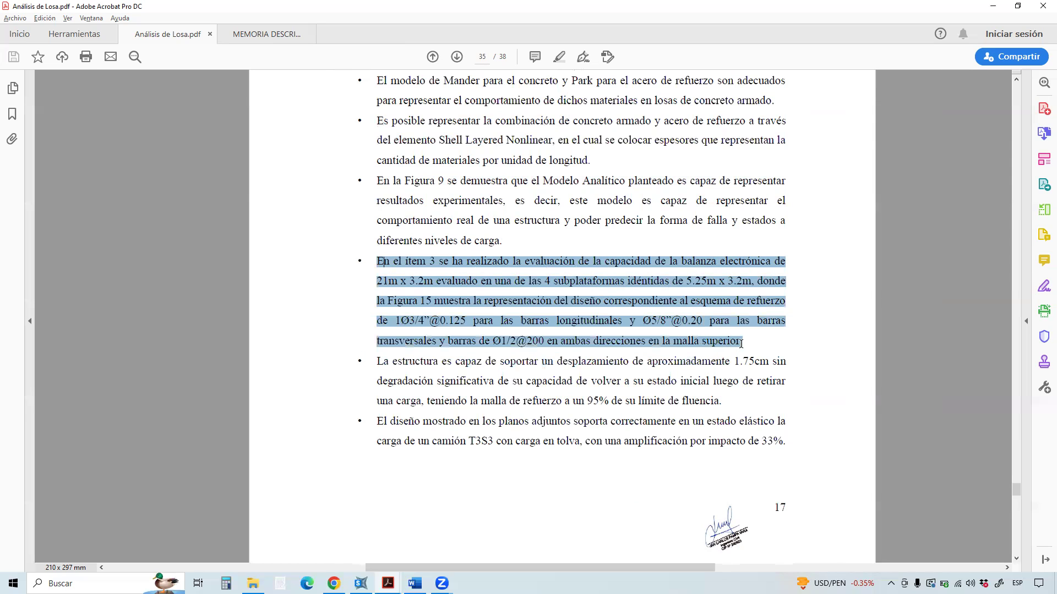
Mark the conclusion on the 1.75cm displacement, through its recovery of the initial state and the 95% yield limit.
scroll(511, 355, "down", 1)
left_click_drag(483, 334, 730, 337)
left_click(641, 341)
left_click_drag(598, 337, 772, 335)
left_click(770, 335)
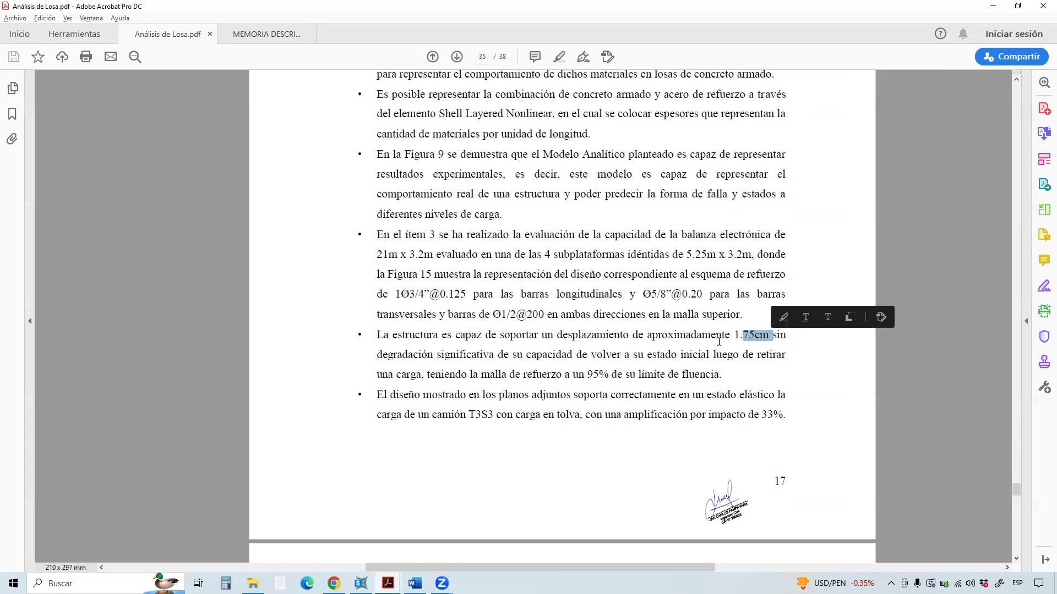
left_click_drag(409, 357, 764, 356)
left_click_drag(427, 376, 719, 375)
scroll(506, 371, "down", 1)
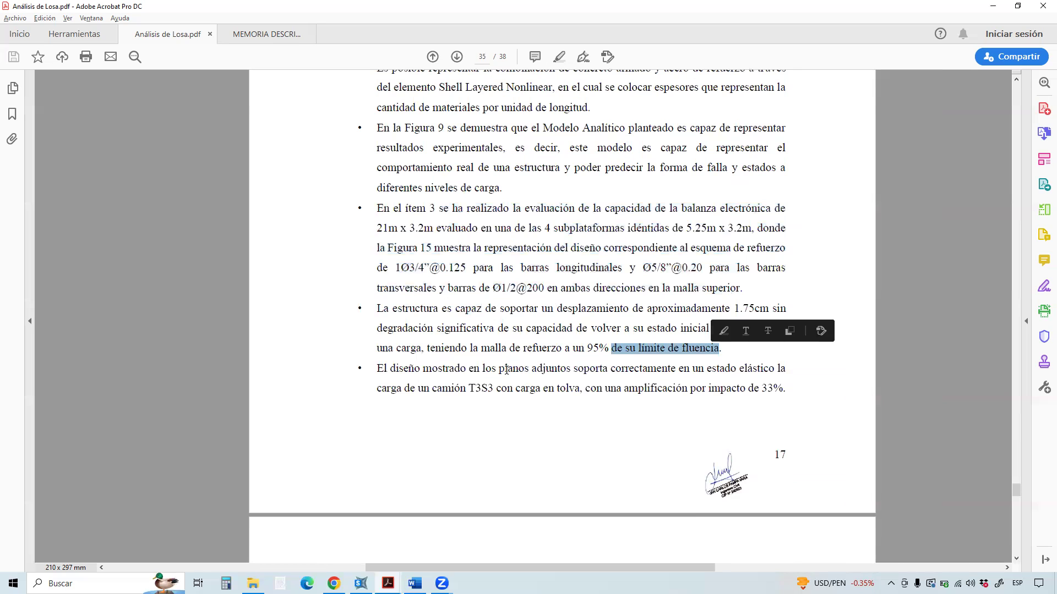
Mark the conclusion on the design's elastic state, its loaded T3S3 truck, and the 33% impact amplification.
left_click(483, 368)
left_click_drag(389, 367, 767, 369)
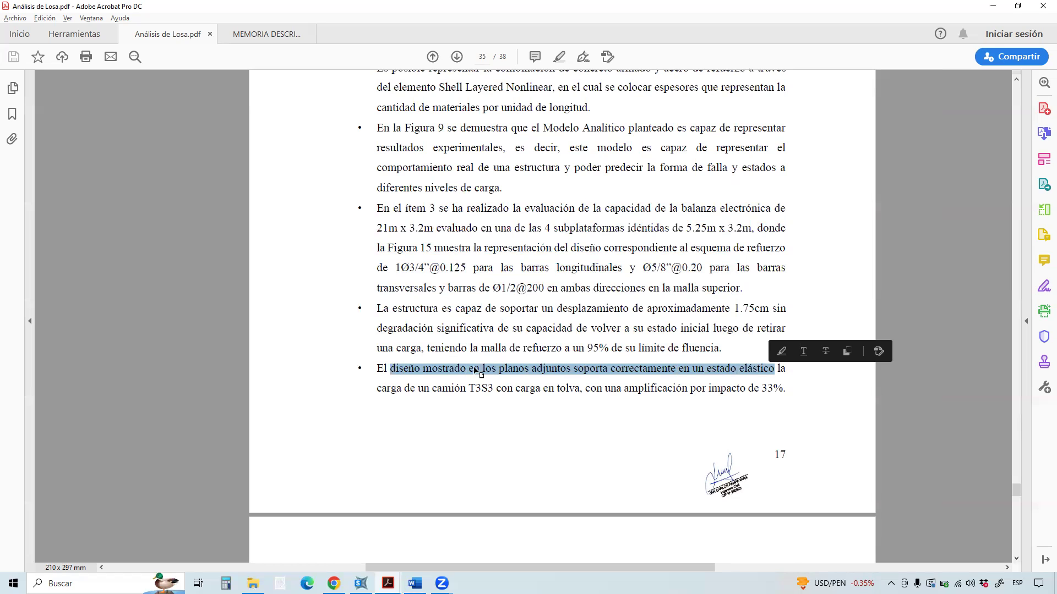
left_click_drag(401, 387, 568, 390)
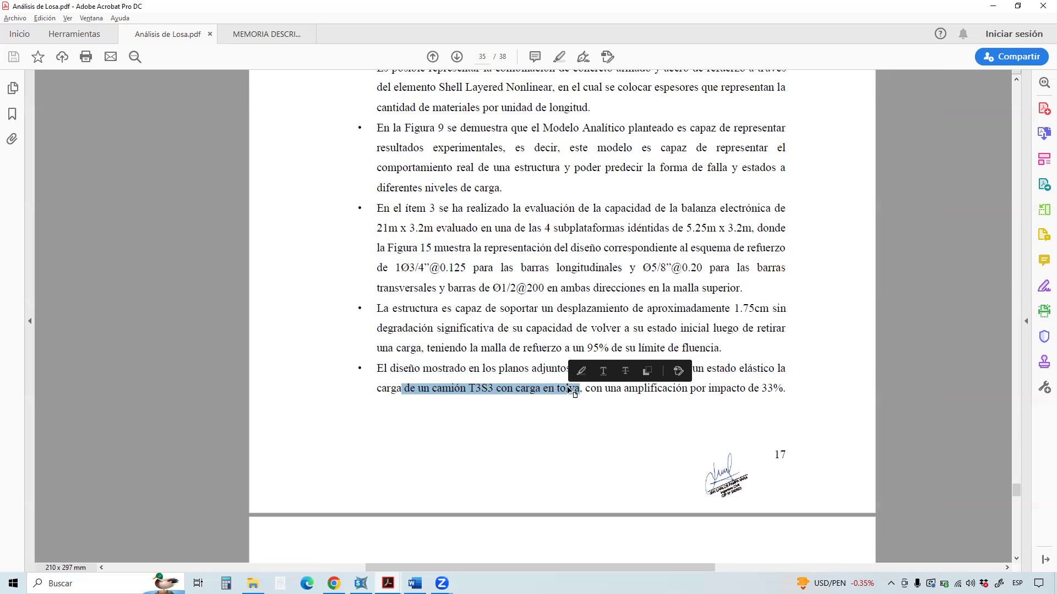
left_click_drag(605, 388, 783, 394)
Go to the conclusions on the following page and mark the opening line of the one about displacement above 17.5mm.
scroll(601, 428, "down", 6)
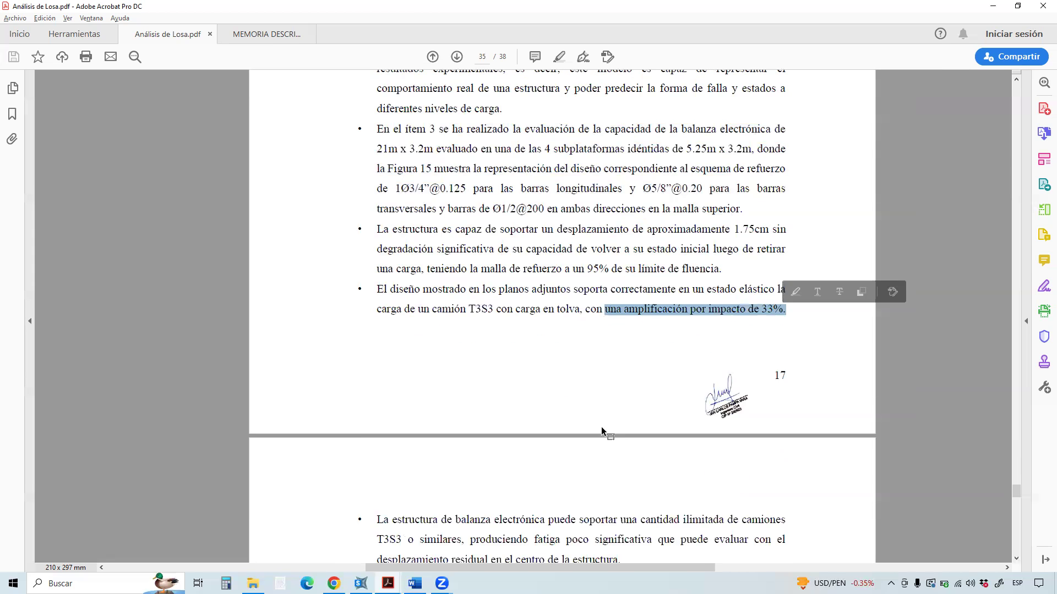
scroll(468, 347, "down", 1)
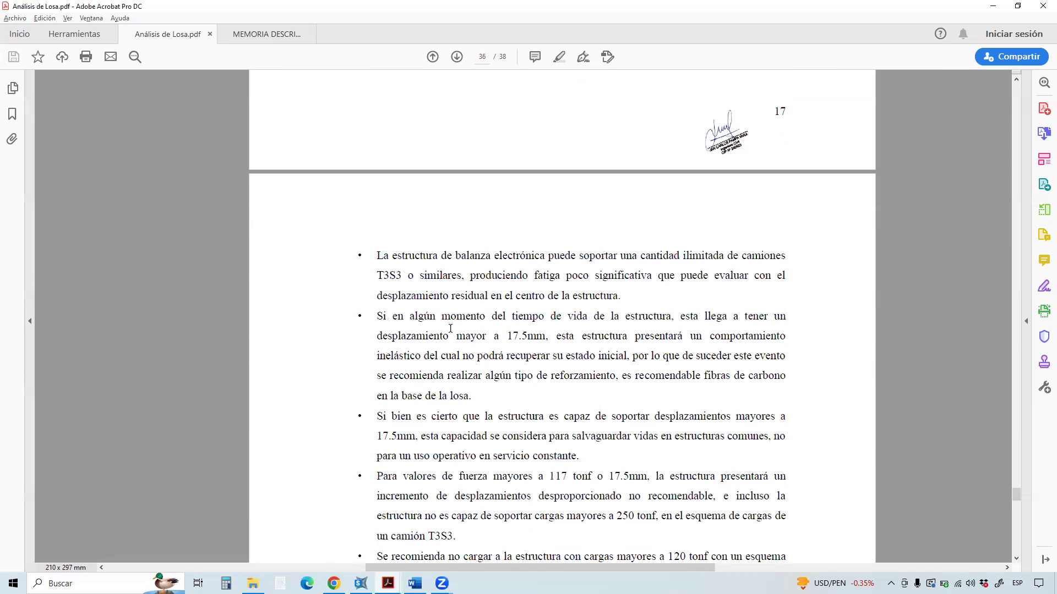
left_click_drag(383, 314, 768, 316)
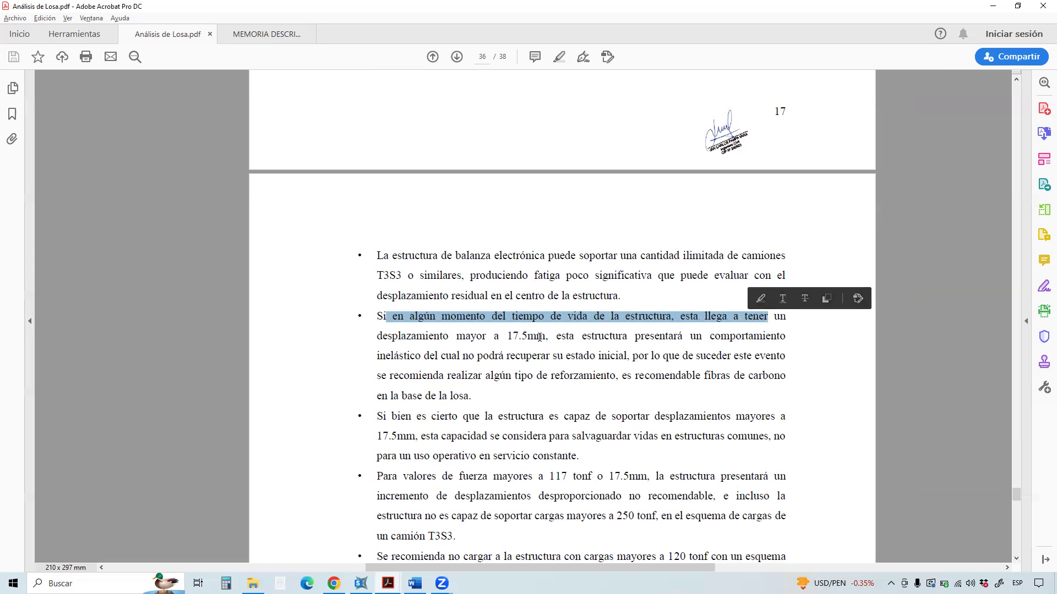
Mark the 17.5mm value in the conclusion on inelastic behaviour, and then mark that entire conclusion through its carbon fibre reinforcement recommendation.
left_click_drag(543, 337, 502, 337)
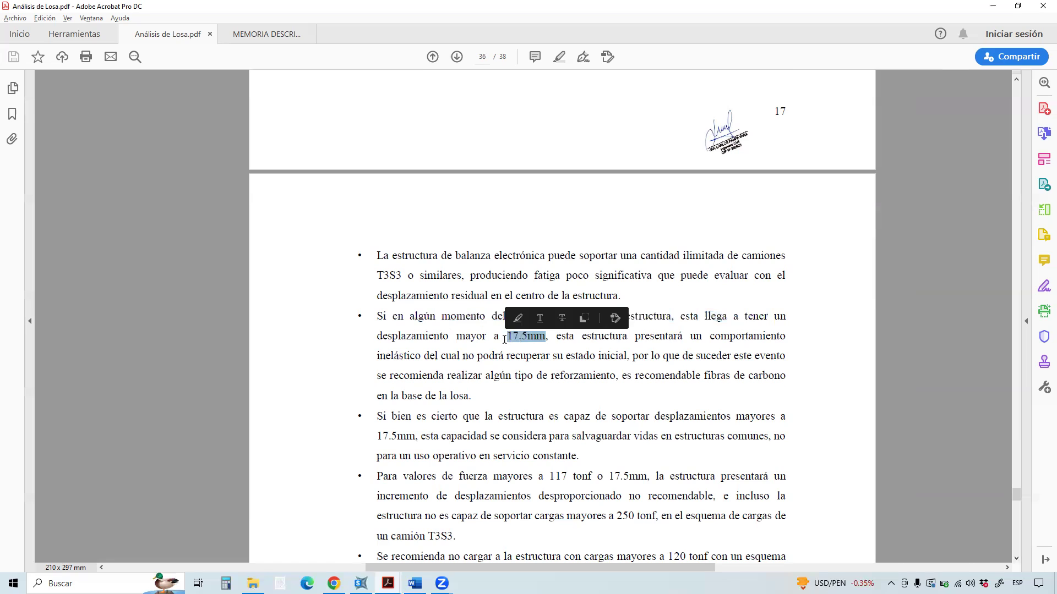
left_click(570, 338)
left_click_drag(571, 338, 380, 322)
left_click(477, 393)
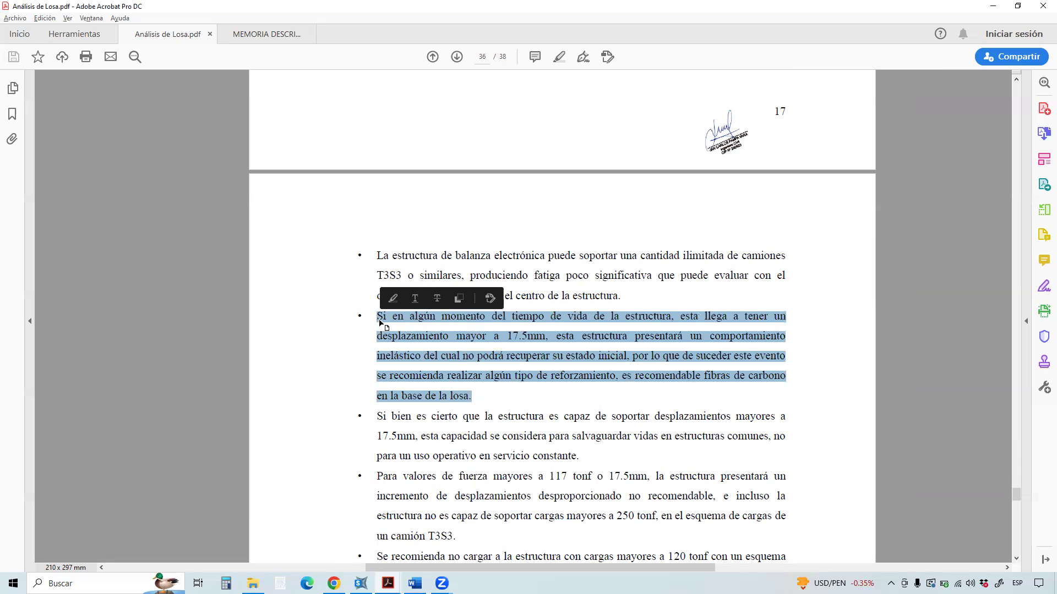
scroll(379, 322, "down", 1)
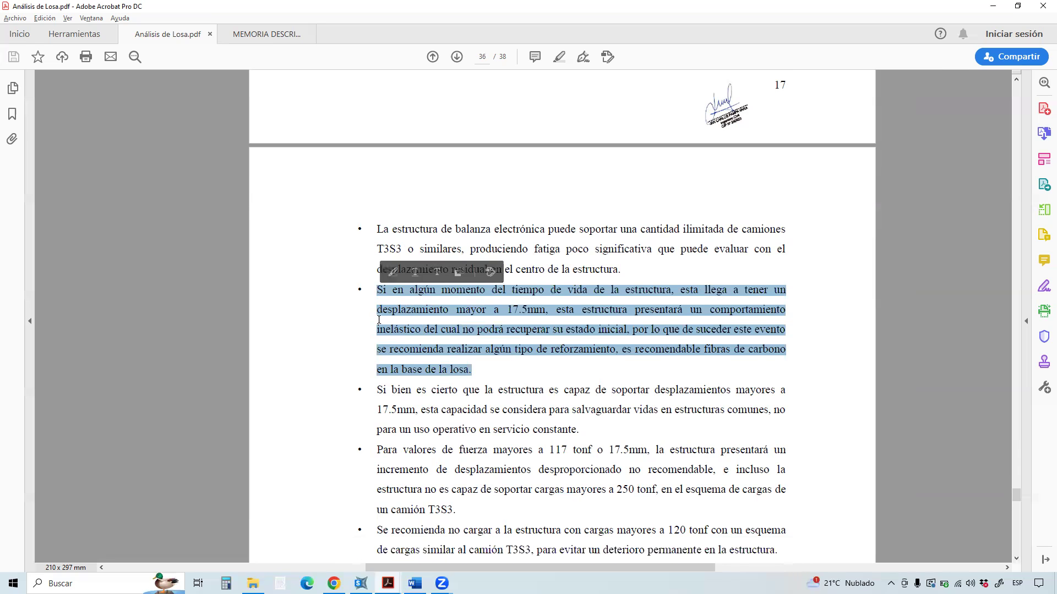
scroll(380, 322, "down", 1)
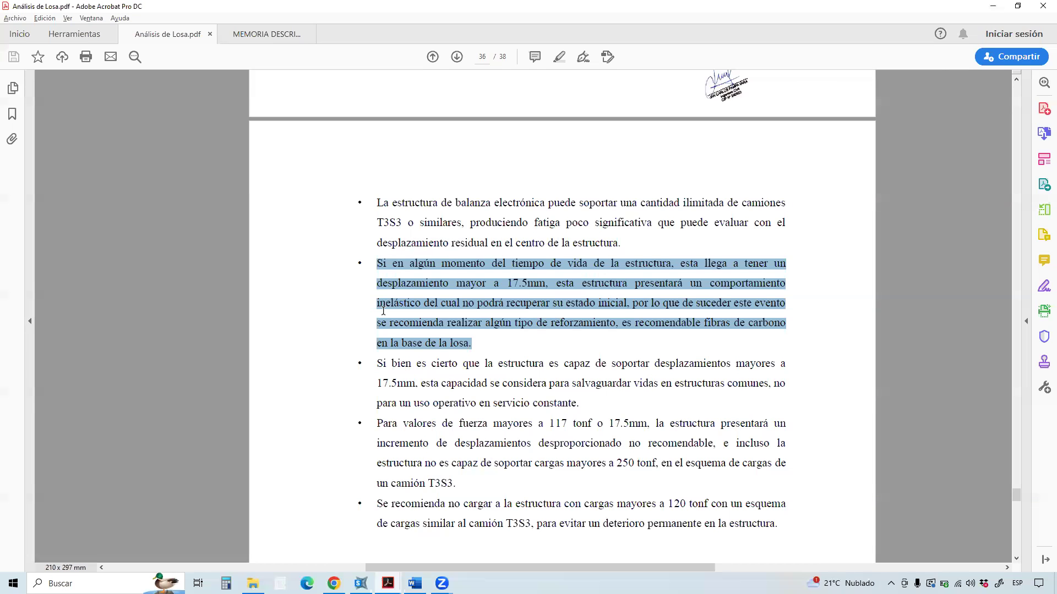
Mark the inelastic behaviour conclusion once more, and then only its phrase "mayor a 17.5mm".
left_click(522, 349)
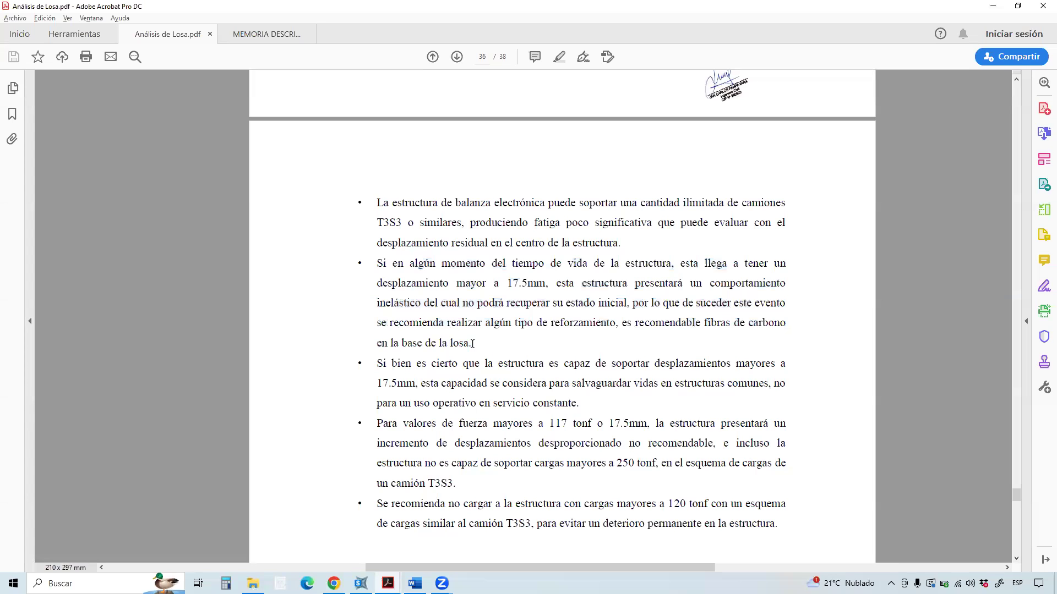
left_click_drag(472, 343, 372, 262)
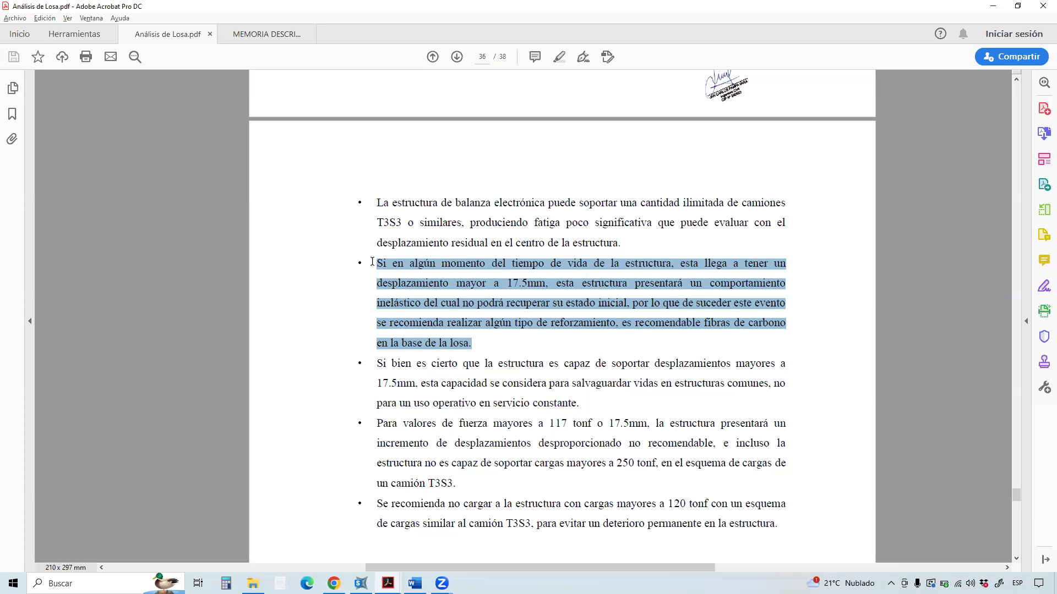
left_click(495, 337)
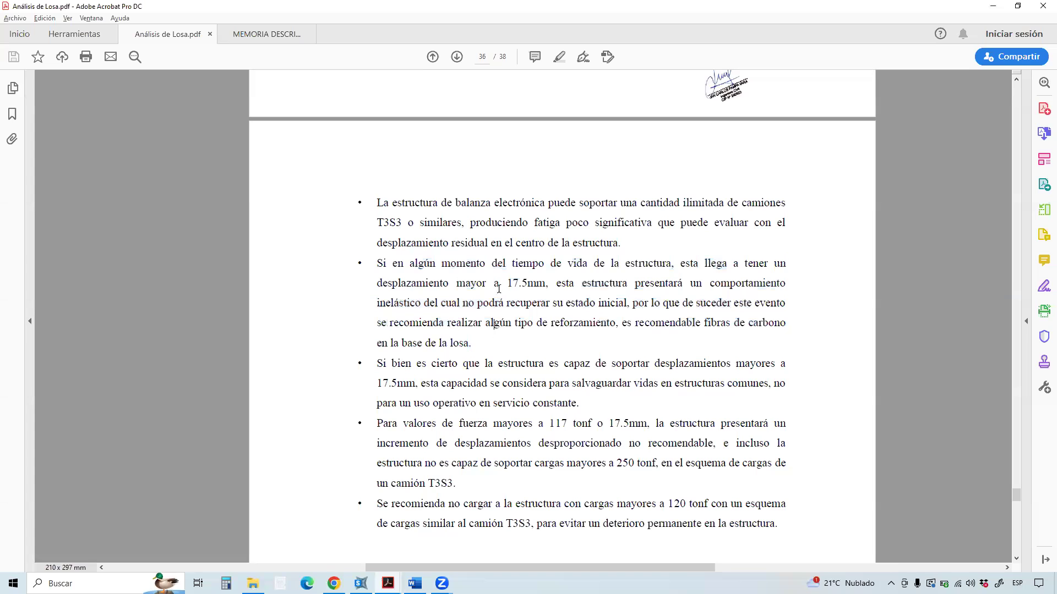
left_click_drag(548, 284, 456, 284)
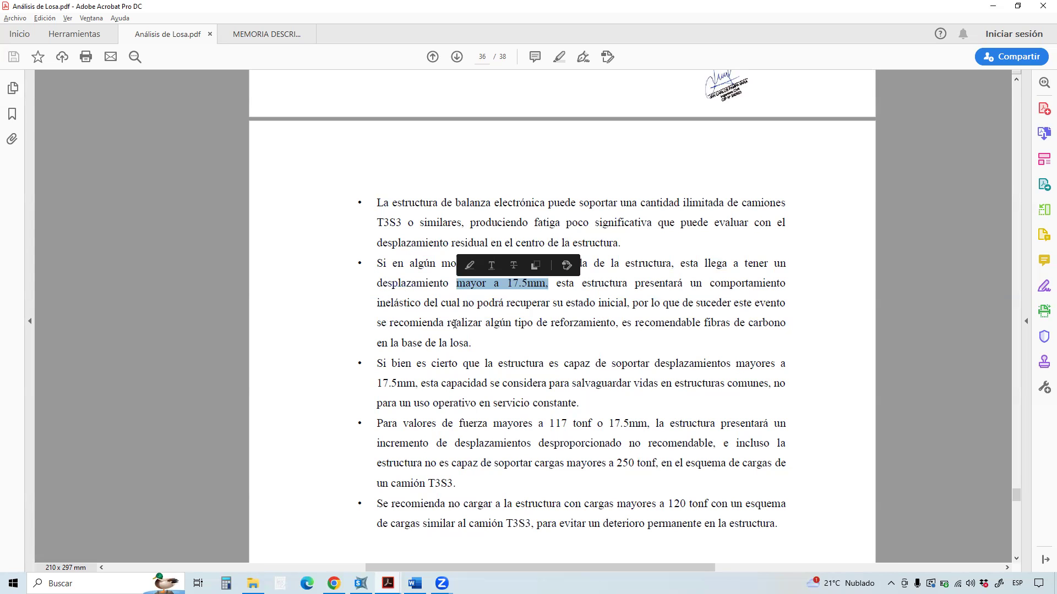
Mark the whole conclusion that reserves displacement capacity beyond 17.5mm for safeguarding lives rather than constant service use.
scroll(432, 341, "down", 2)
left_click_drag(377, 312, 580, 347)
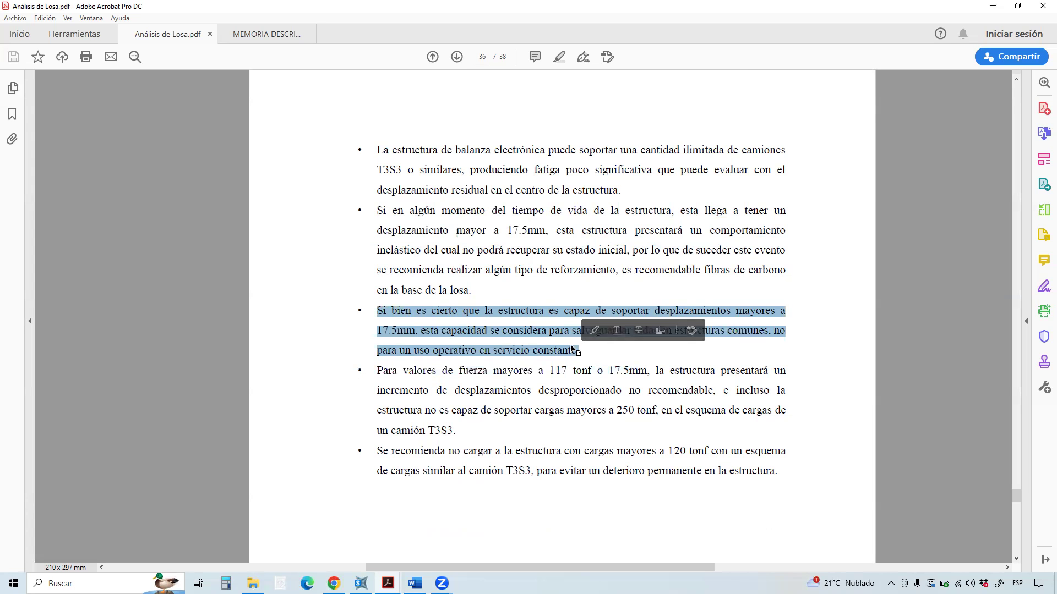
left_click(576, 350)
scroll(571, 349, "down", 1)
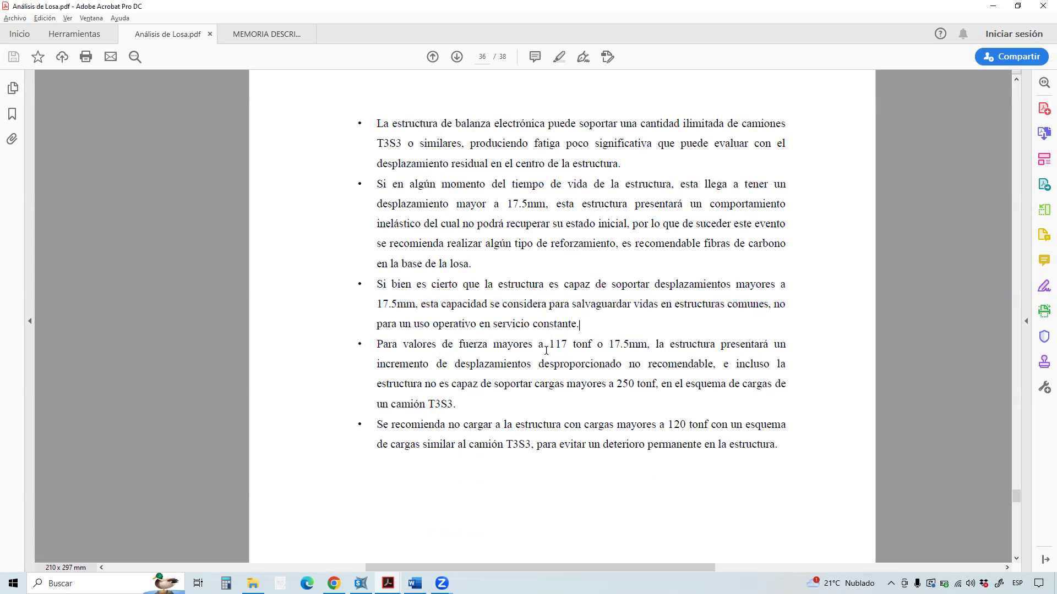
Mark the 117 tonf limit, the disproportionate displacement increase, the 250 tonf maximum load and the T3S3 truck in the force conclusion.
left_click_drag(494, 345, 603, 345)
left_click_drag(669, 345, 769, 345)
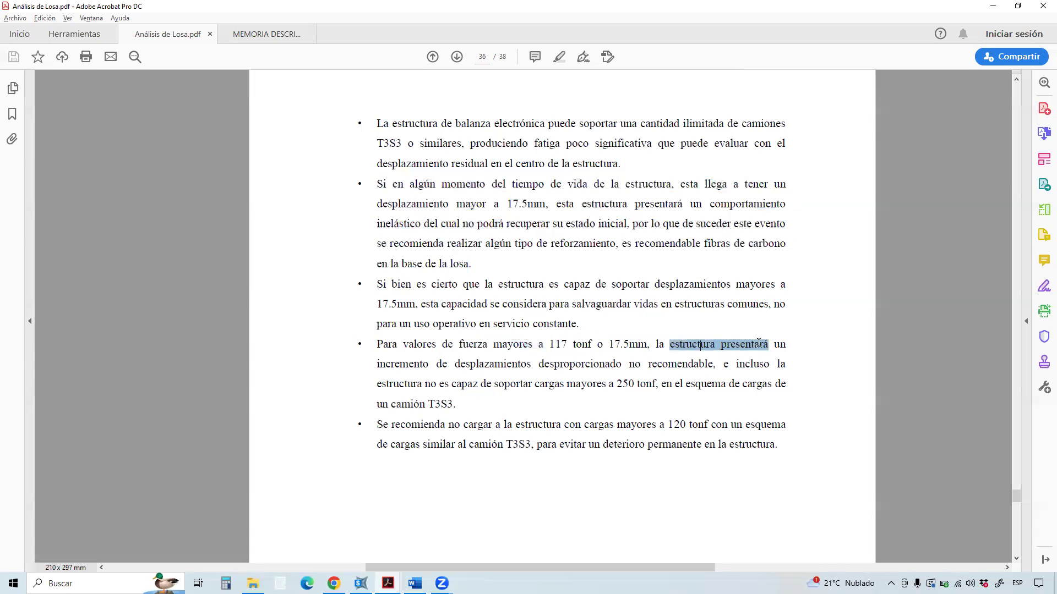
left_click_drag(460, 364, 703, 364)
left_click_drag(434, 387, 653, 386)
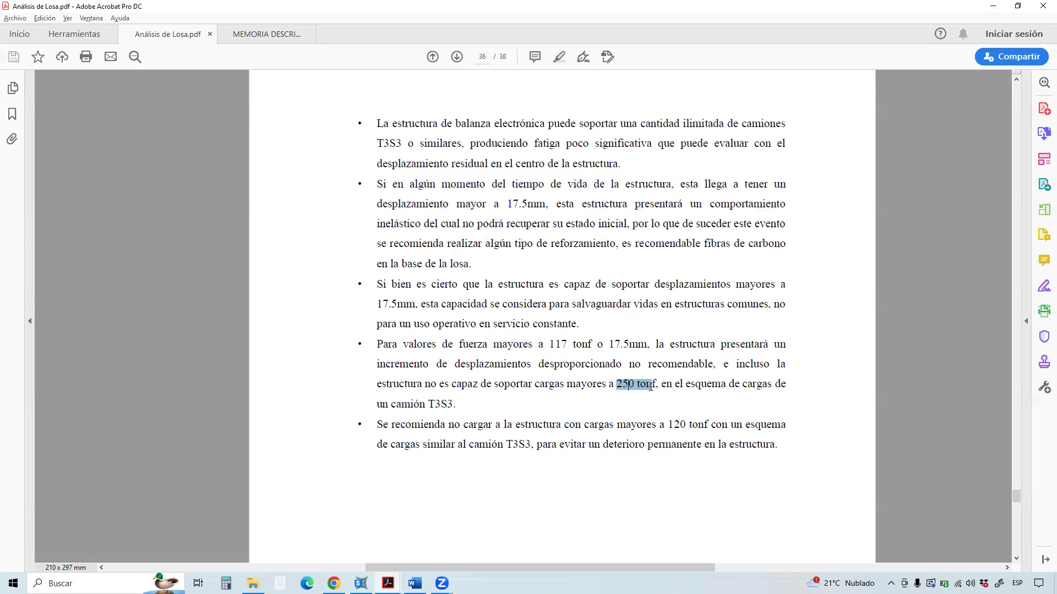
scroll(653, 385, "down", 2)
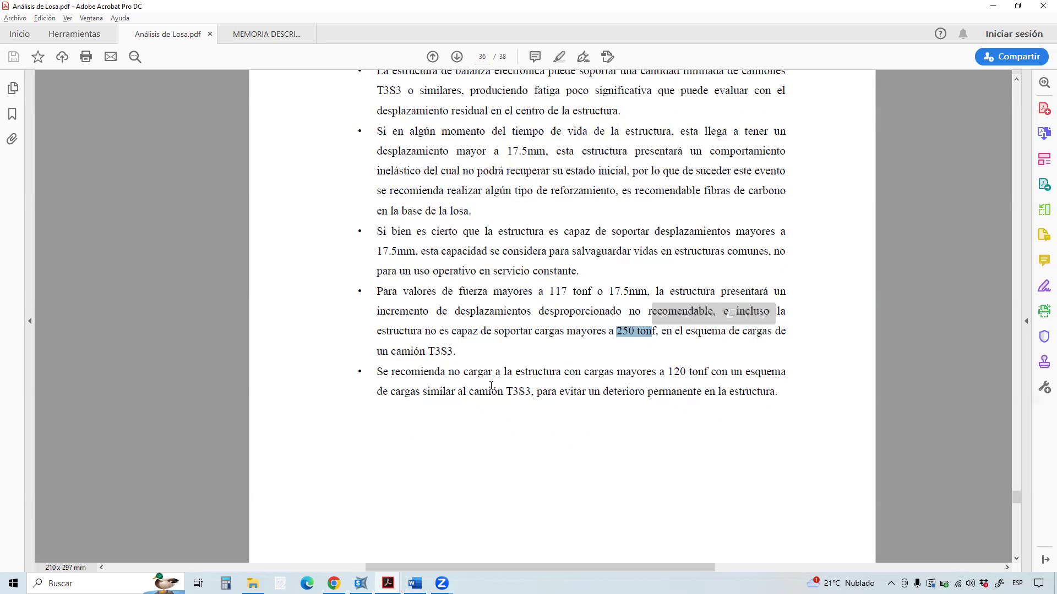
left_click_drag(456, 351, 429, 351)
Go back through the report to the experimental slab test, examining its Figure 6 scheme, section definition and load application.
scroll(1012, 500, "up", 15)
left_click_drag(1013, 500, 1006, 449)
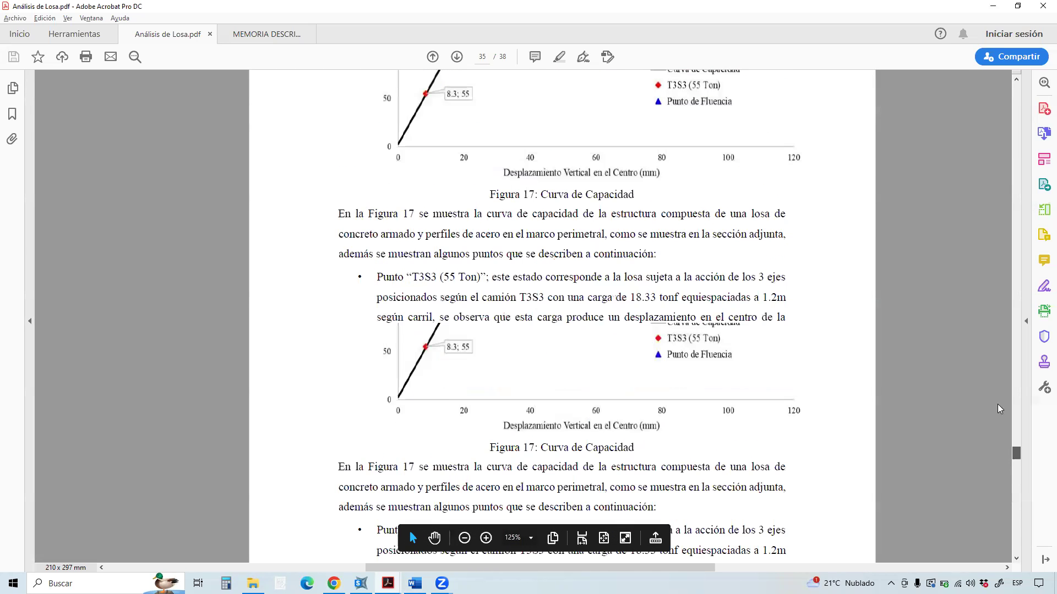
scroll(998, 404, "up", 20)
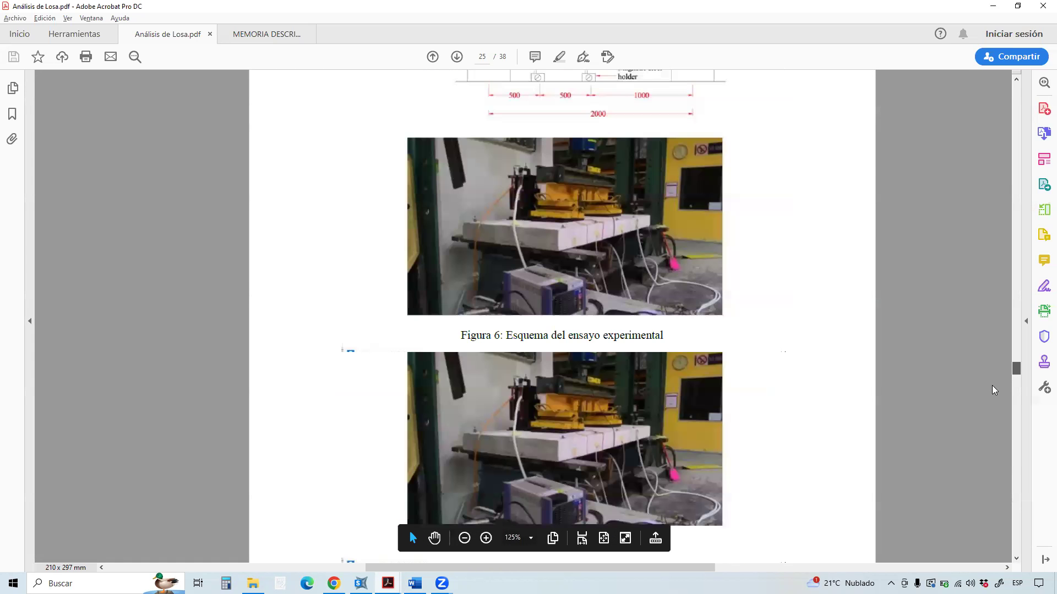
scroll(724, 296, "down", 20)
scroll(471, 282, "up", 10)
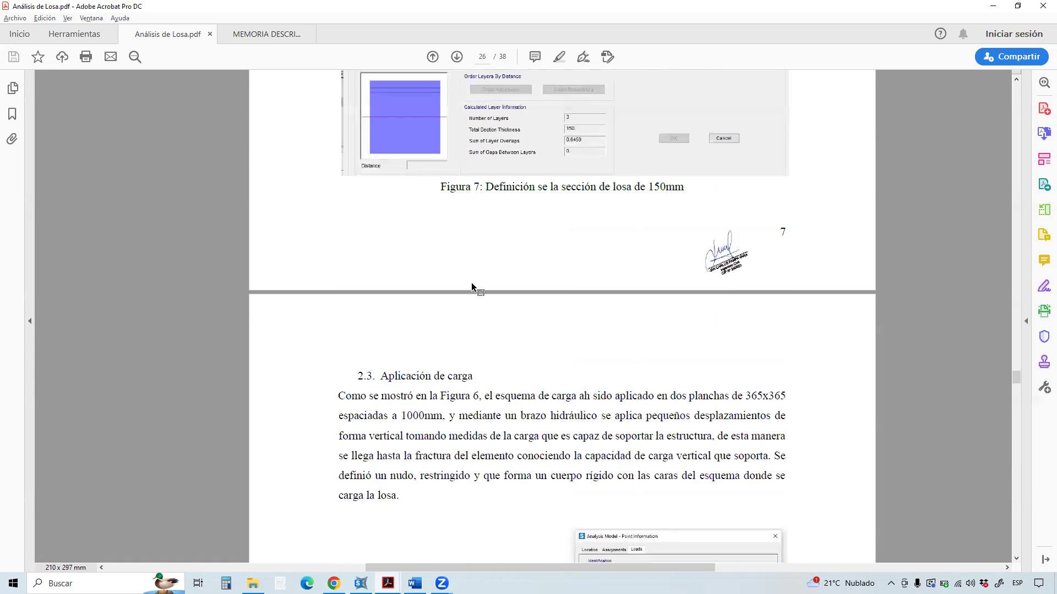
scroll(471, 283, "up", 15)
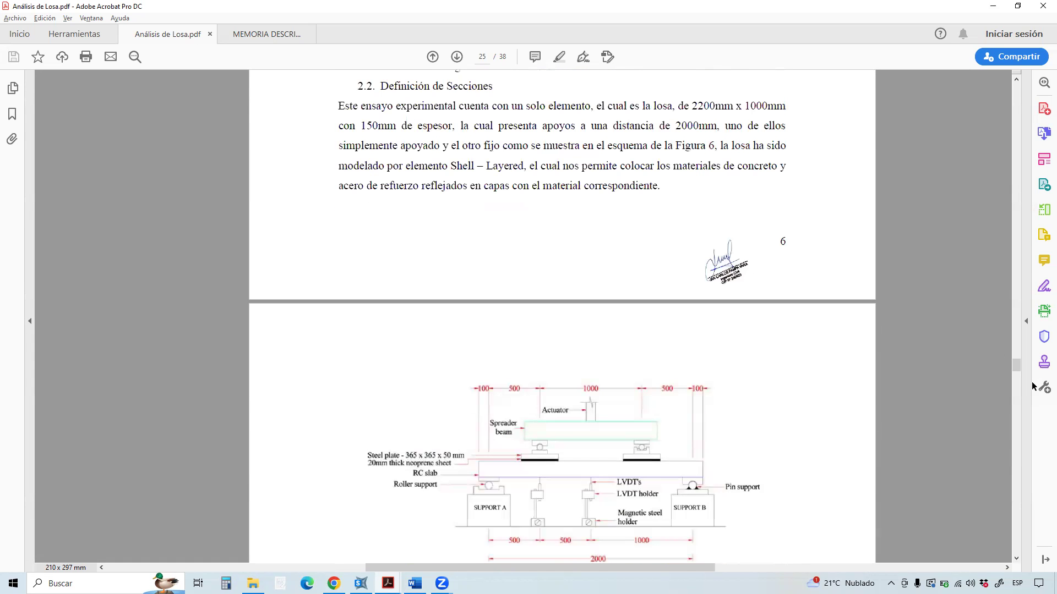
Go to the Figure 17 capacity curve and continue to the yield point description and the 3.5 comments.
left_click_drag(1017, 365, 997, 456)
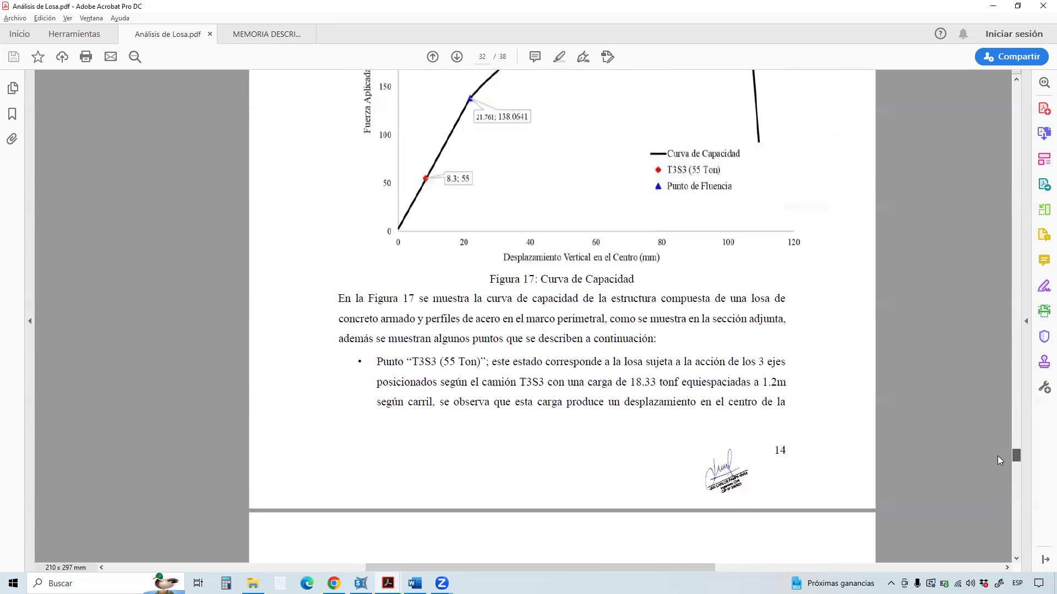
scroll(887, 412, "up", 5)
left_click_drag(741, 308, 605, 304)
scroll(593, 381, "down", 15)
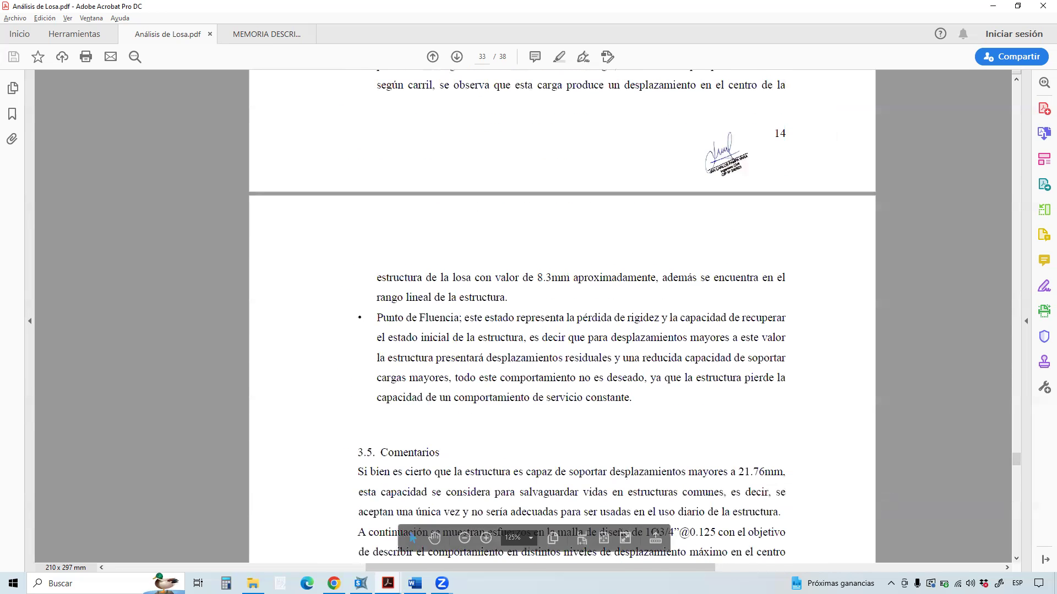
Switch to the SAP2000 slab model, show it in XY plan view, and open the shell stress display settings.
left_click(361, 583)
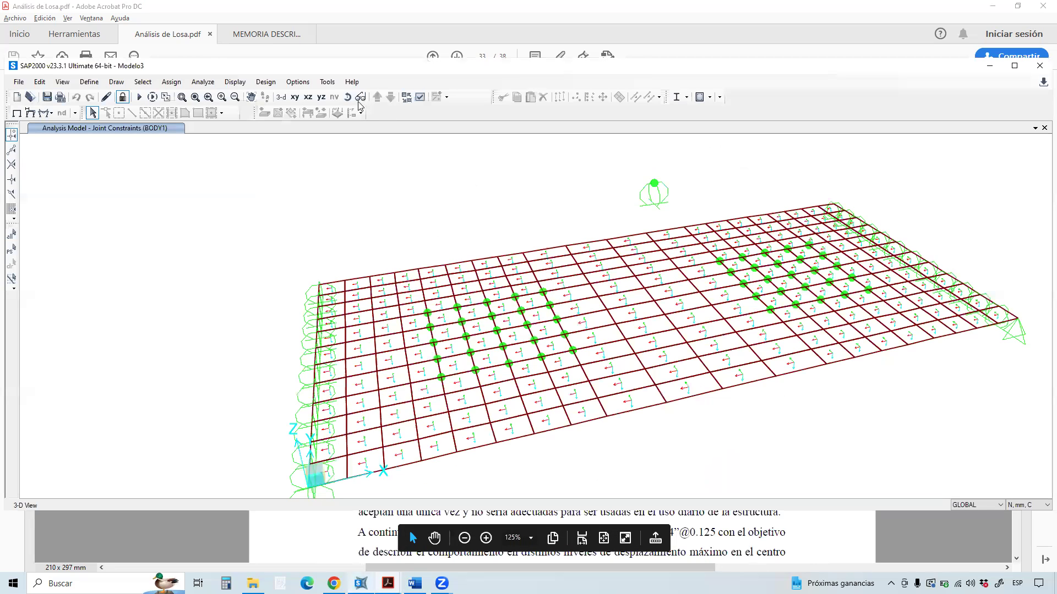
left_click(295, 96)
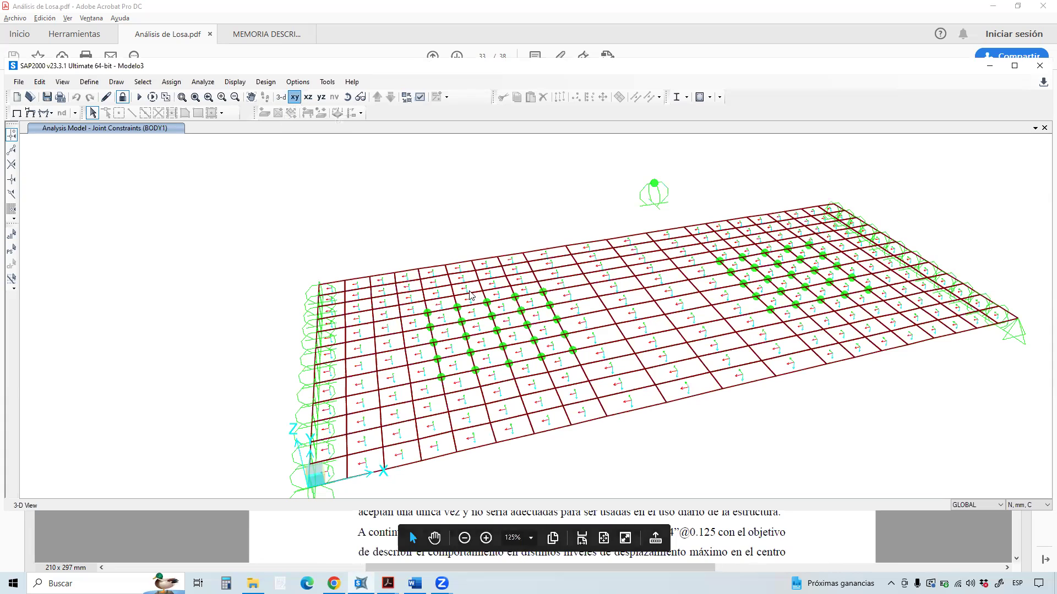
left_click(420, 97)
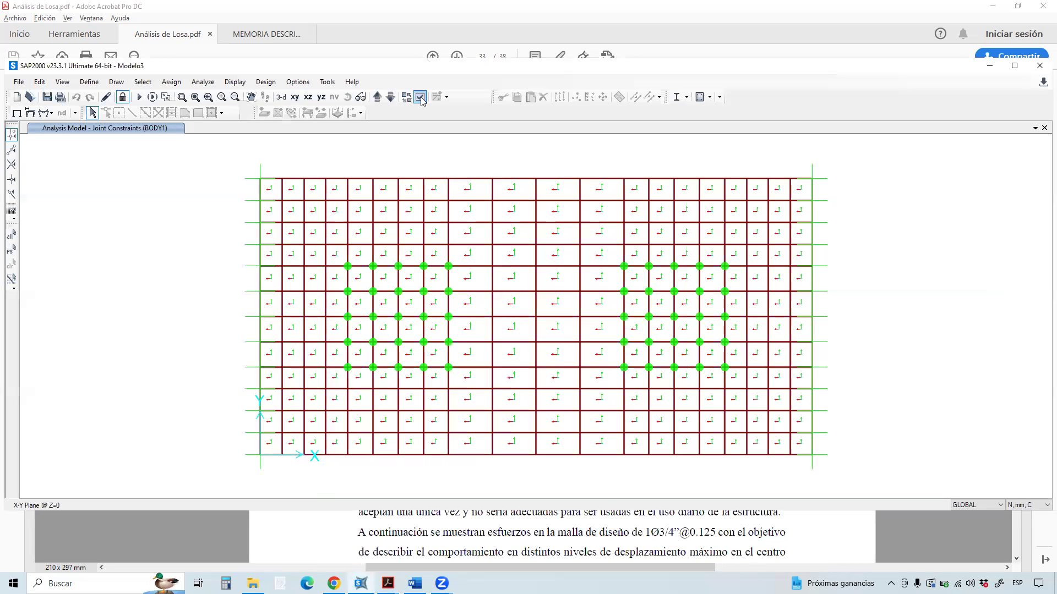
key("Escape")
left_click(51, 112)
left_click(524, 208)
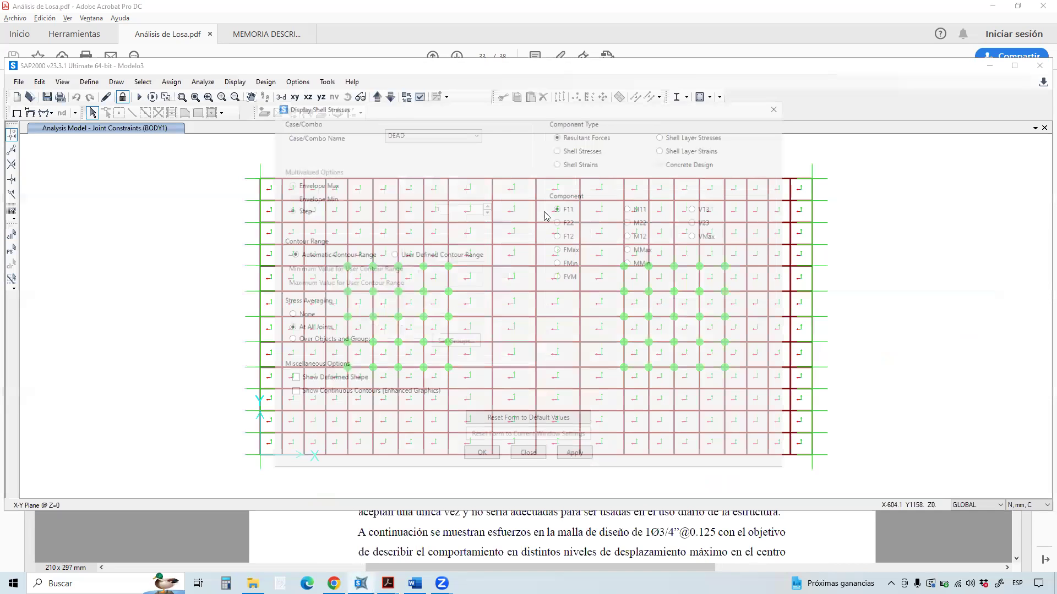
left_click_drag(612, 110, 429, 120)
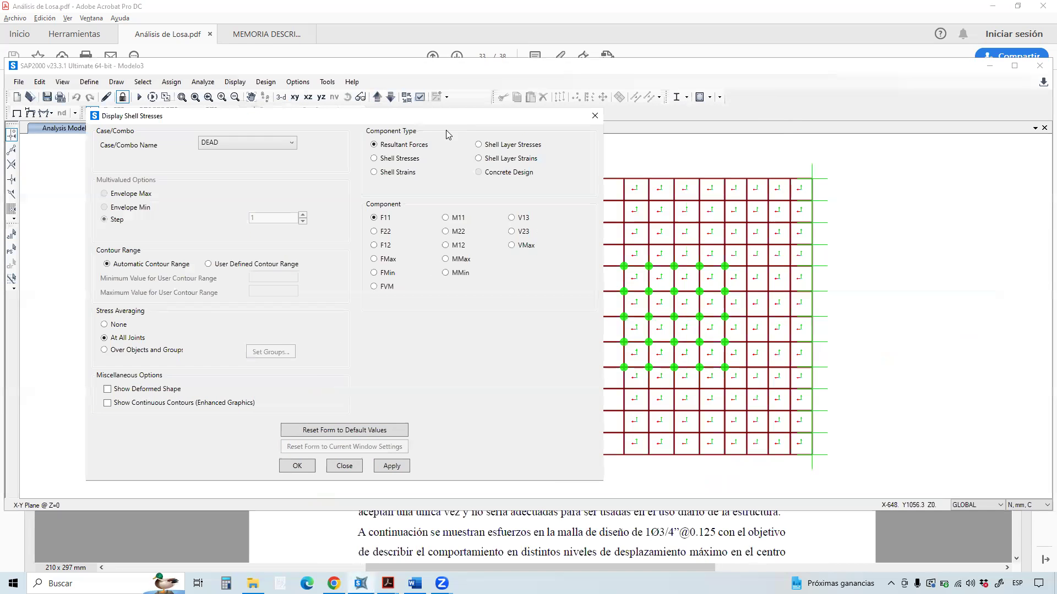
Display the normalized S11 shell layer stresses of the Losa section's Bar1 layer for the DEAD case.
left_click(509, 145)
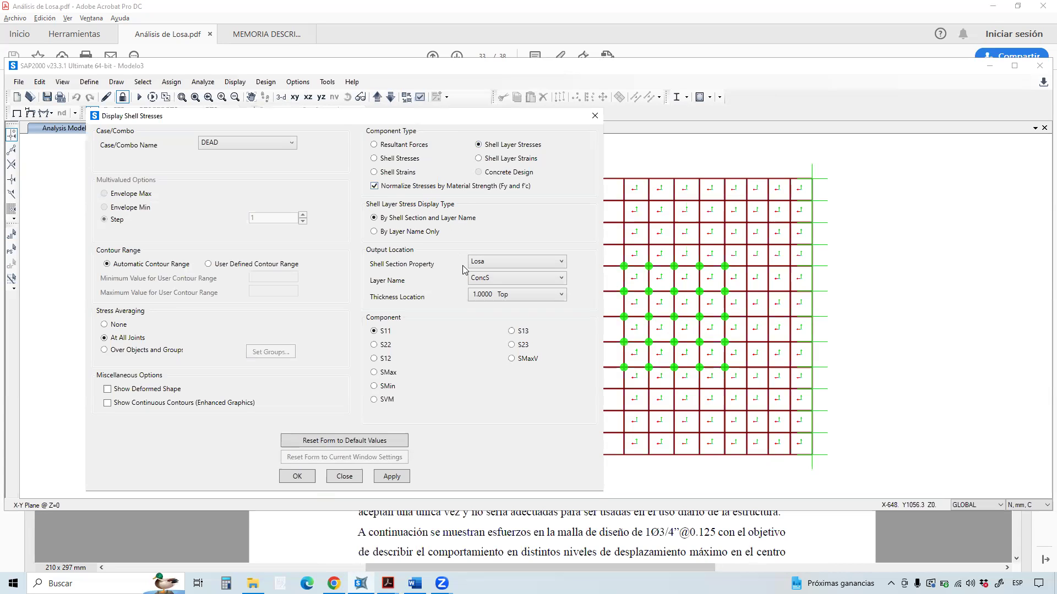
left_click(502, 265)
left_click(515, 278)
left_click(489, 302)
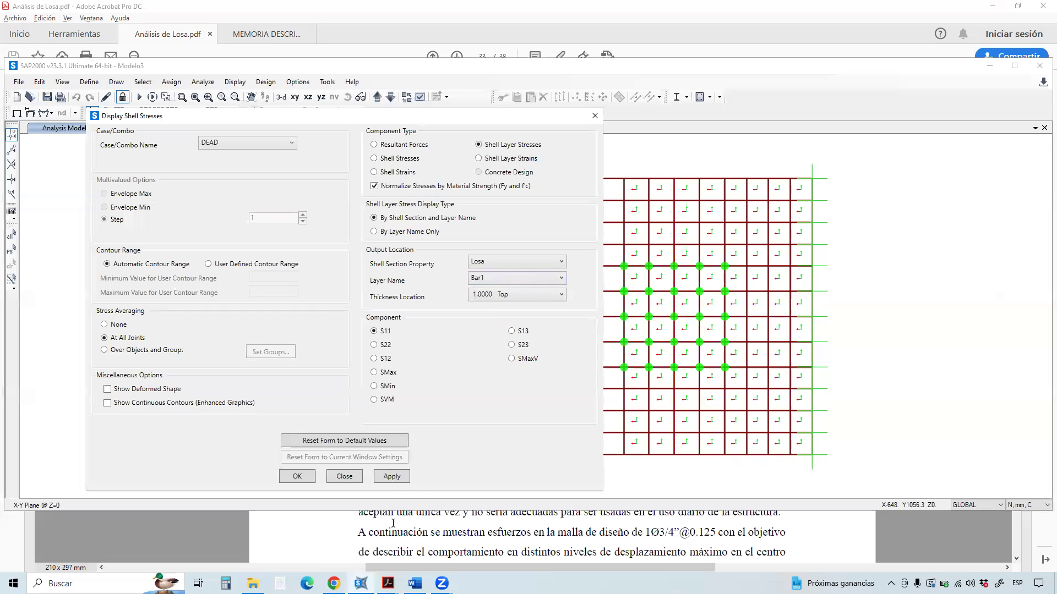
left_click(401, 480)
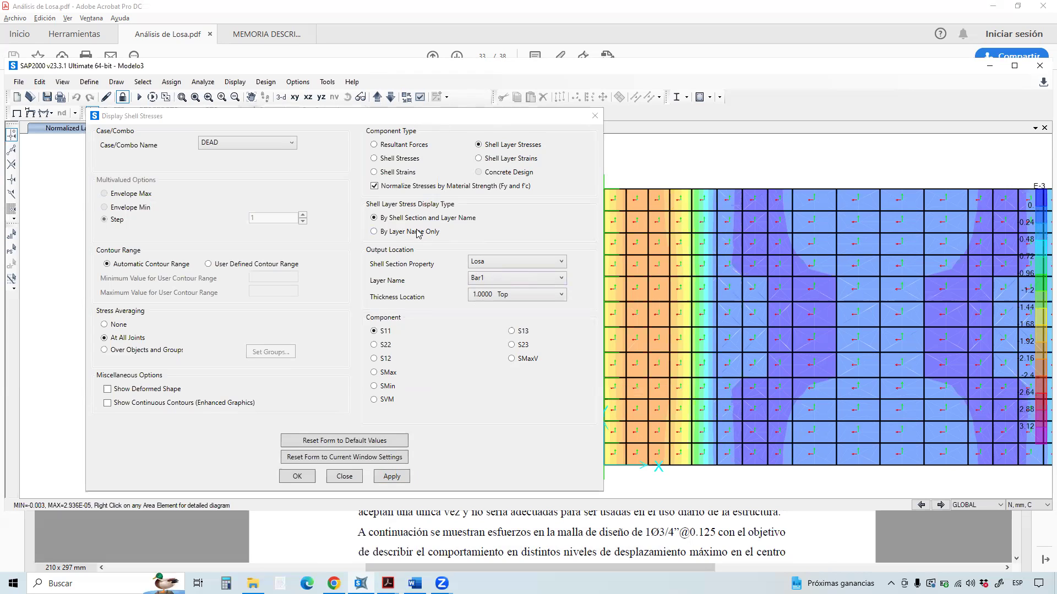
Display the Bar1 layer's SMax stresses with SMax and SMin shown as arrows.
left_click(388, 374)
left_click(416, 418)
left_click(403, 475)
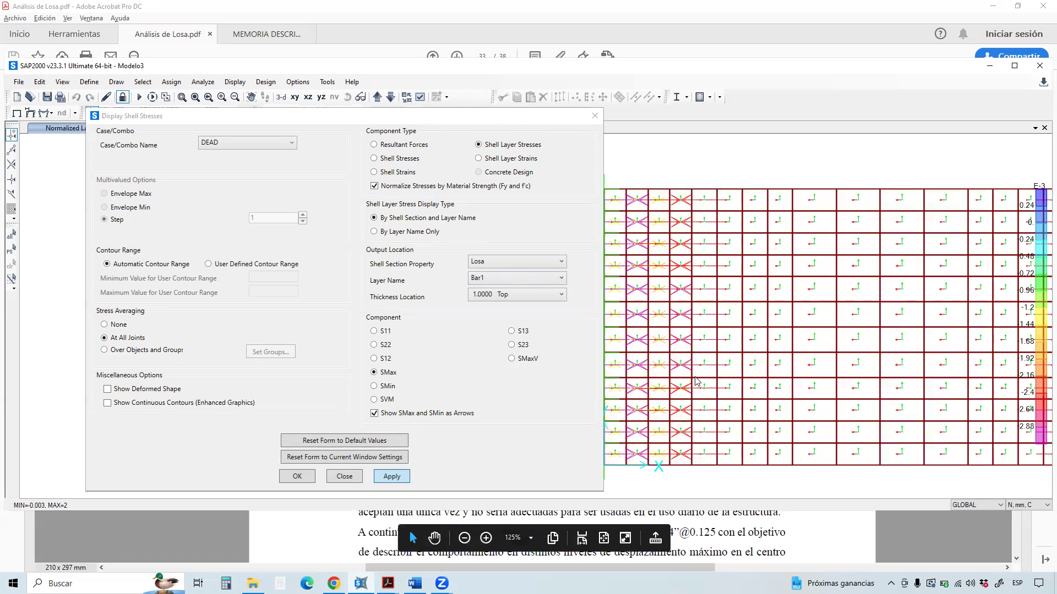
Display the Bar1 layer's maximum principal stresses for the PUSH case at step 20.
left_click(259, 143)
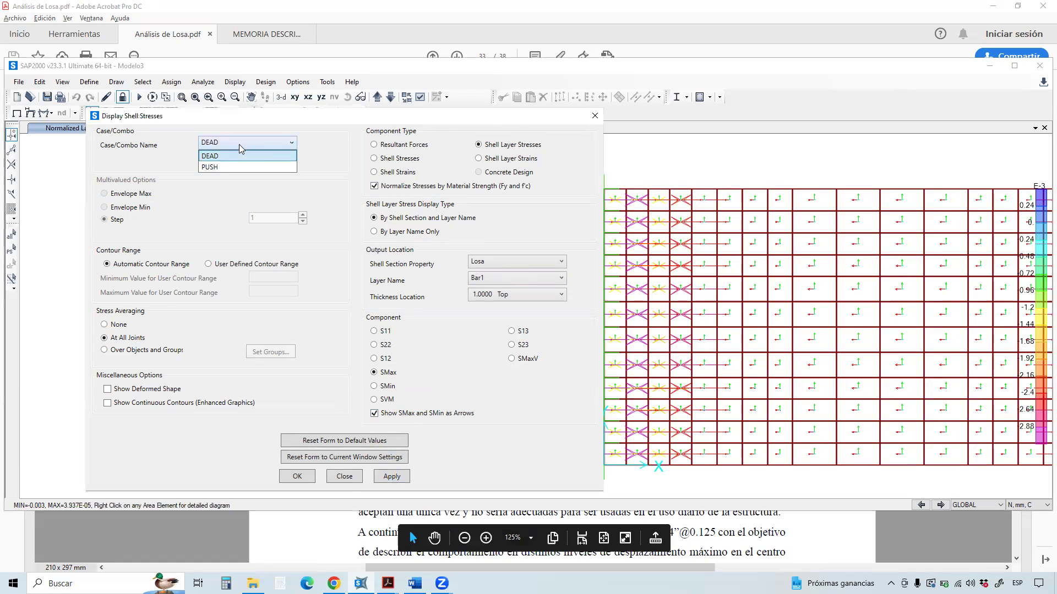
left_click(230, 166)
left_click(291, 218)
key("BackSpace")
type("20")
left_click(390, 476)
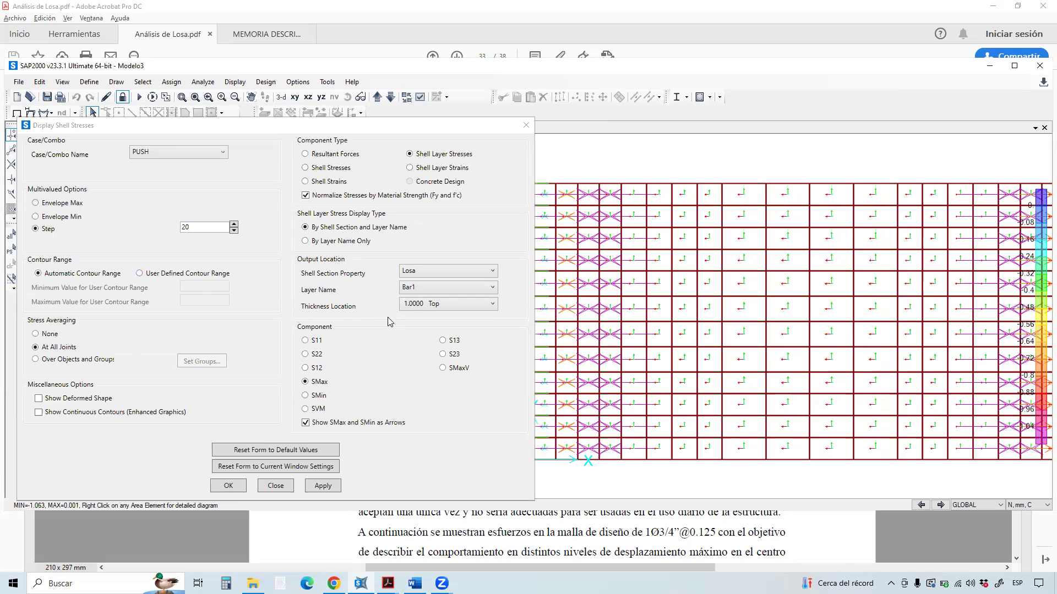
Display the SMax shell stresses on the visible face instead of layer stresses, then select and deselect one stressed slab element.
left_click(421, 291)
left_click(421, 300)
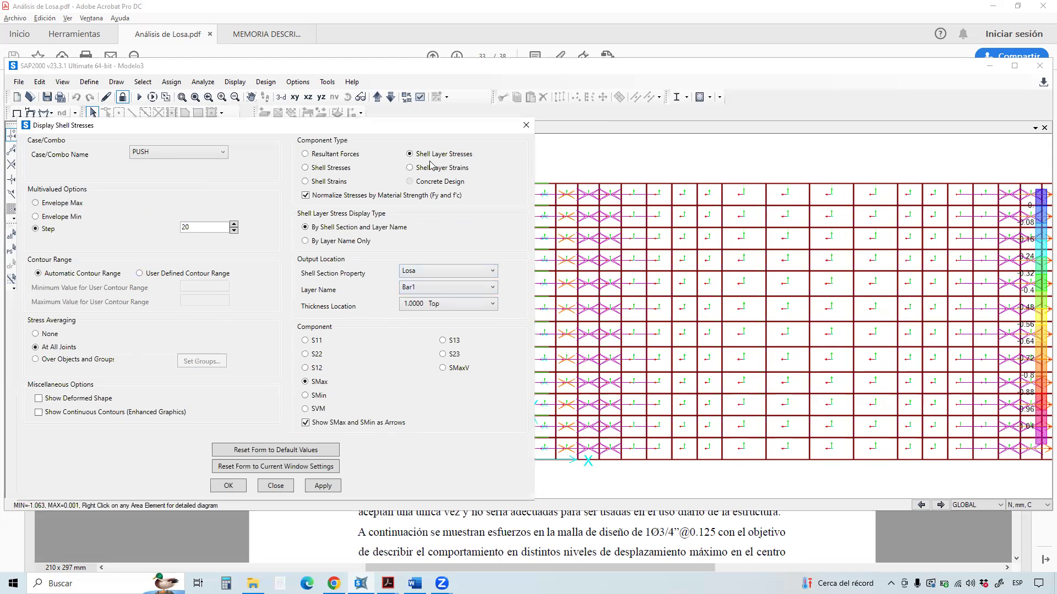
left_click(330, 168)
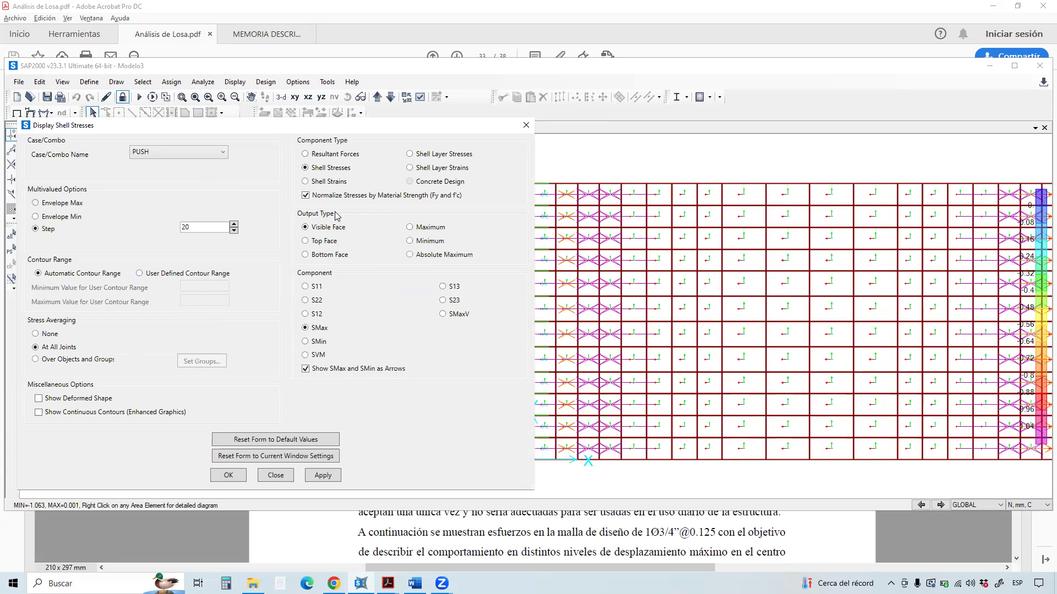
left_click(323, 475)
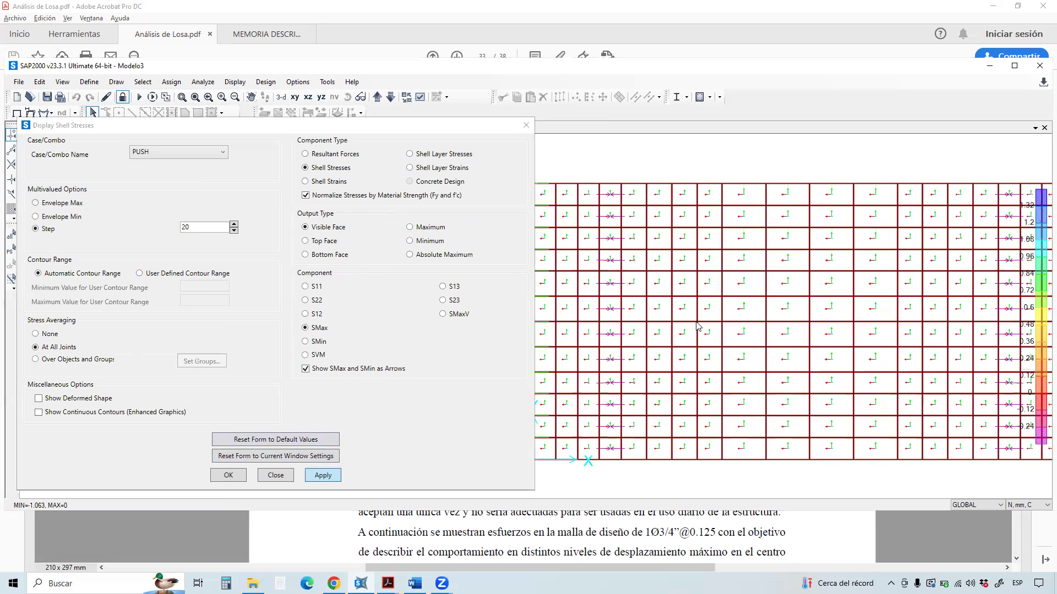
left_click(613, 244)
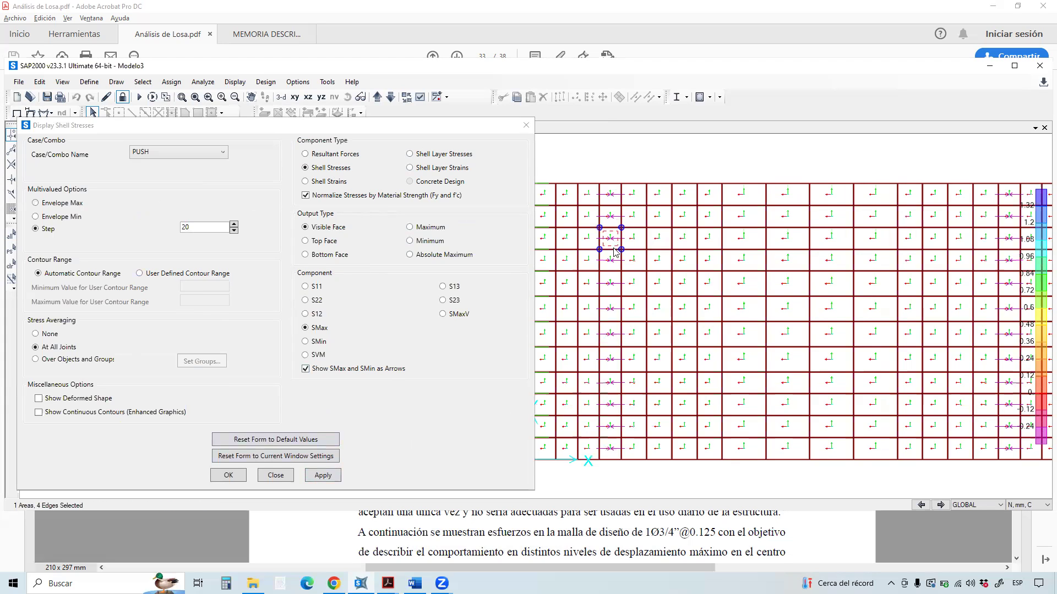
left_click(616, 244)
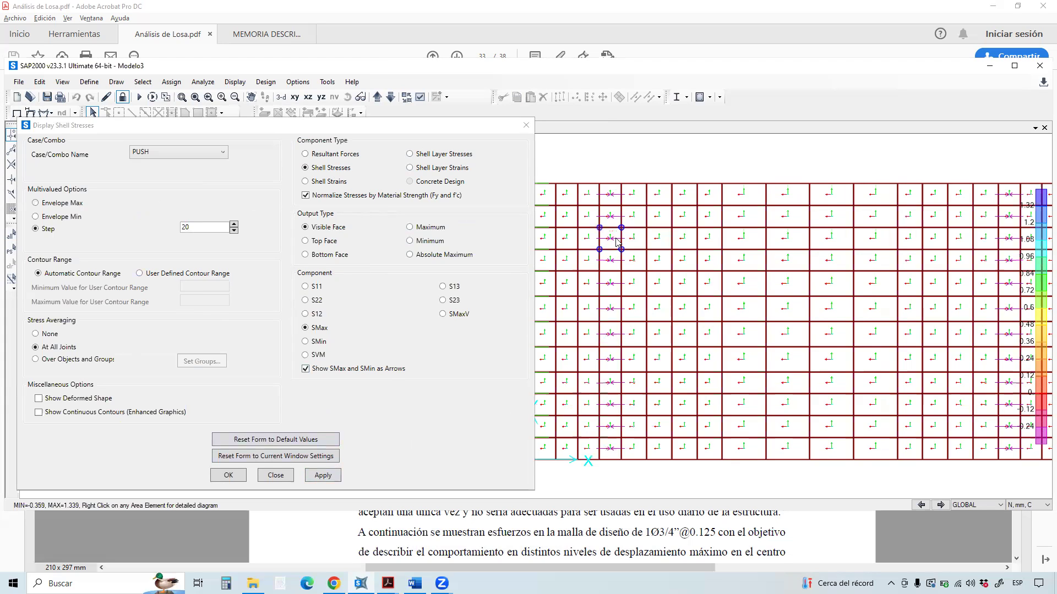
Inspect one slab element's stress diagram, then display the PUSH case's normalized SMax shell stresses at step 19.
right_click(609, 265)
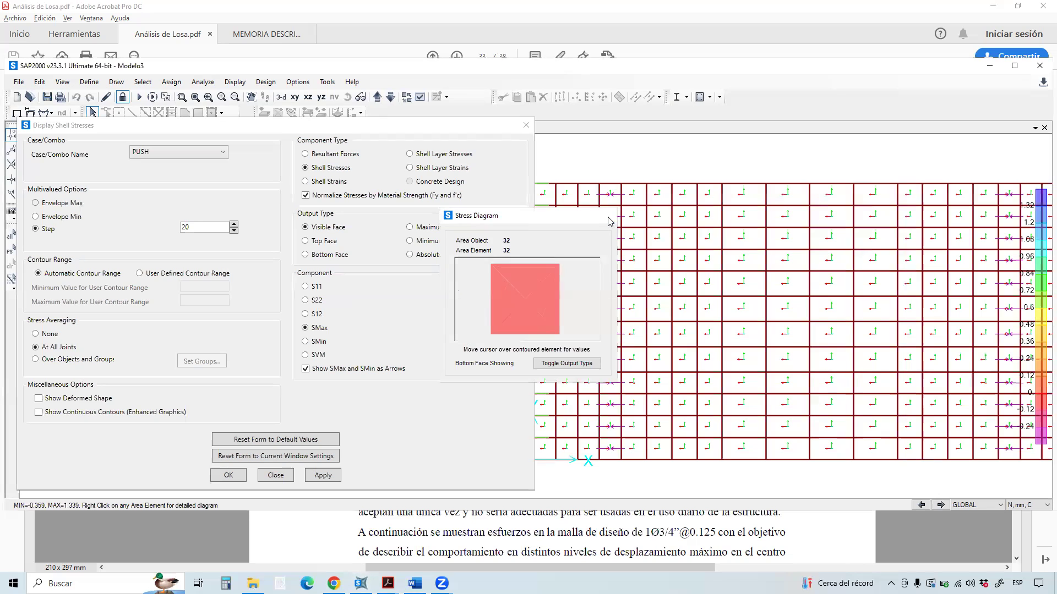
left_click(606, 268)
left_click(163, 235)
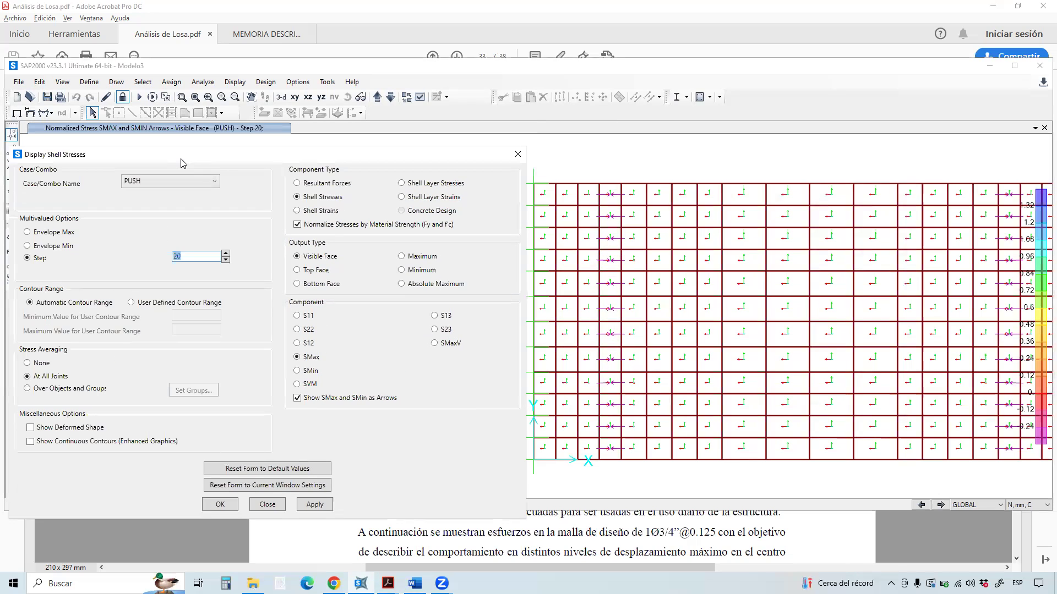
type("19")
left_click(314, 504)
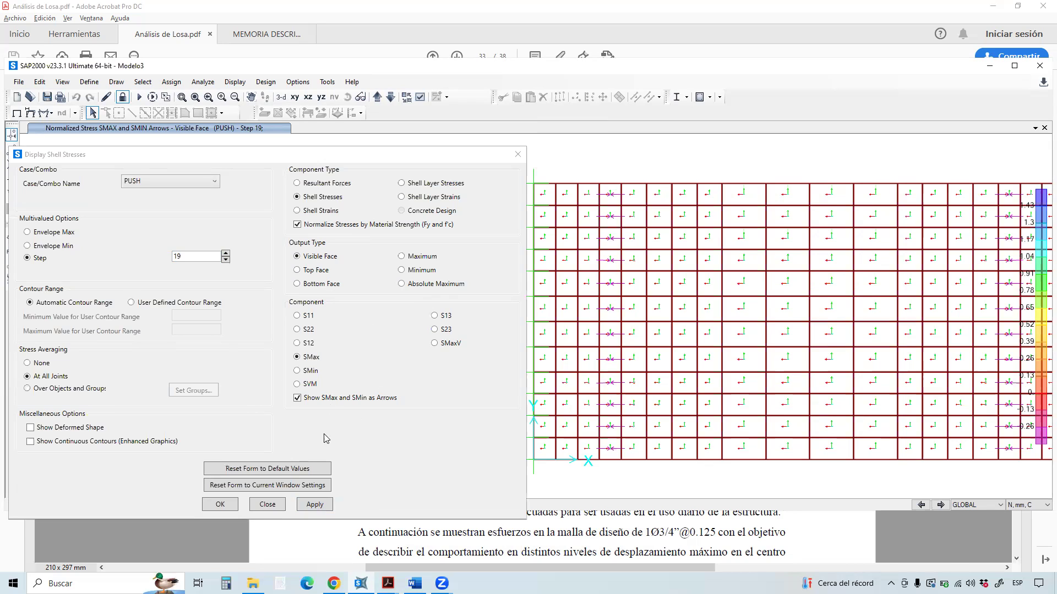
Try to open the PUSH load case's definition from the list of load cases for review.
left_click(161, 183)
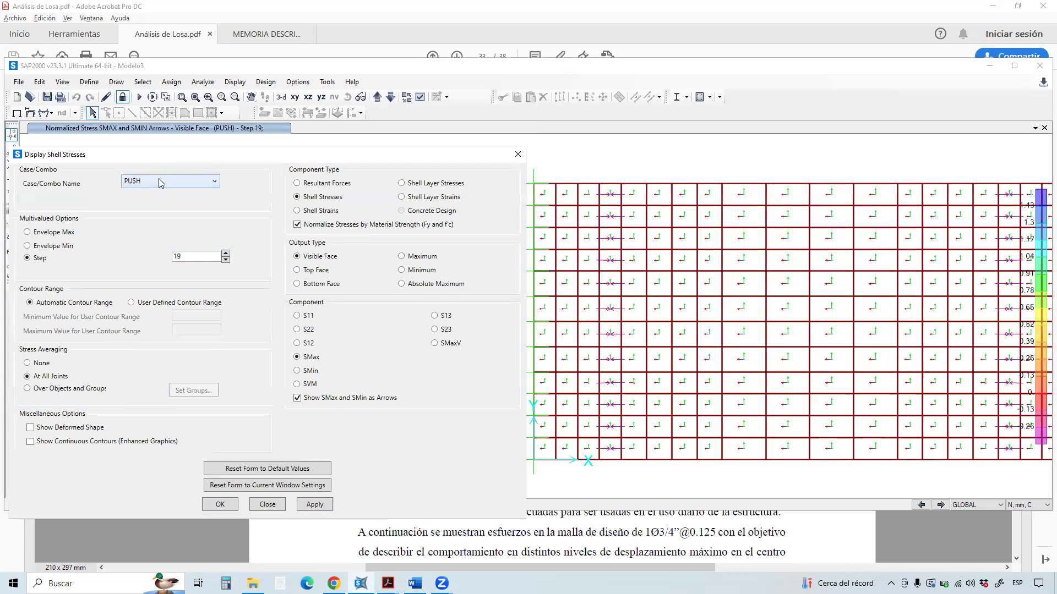
left_click(87, 83)
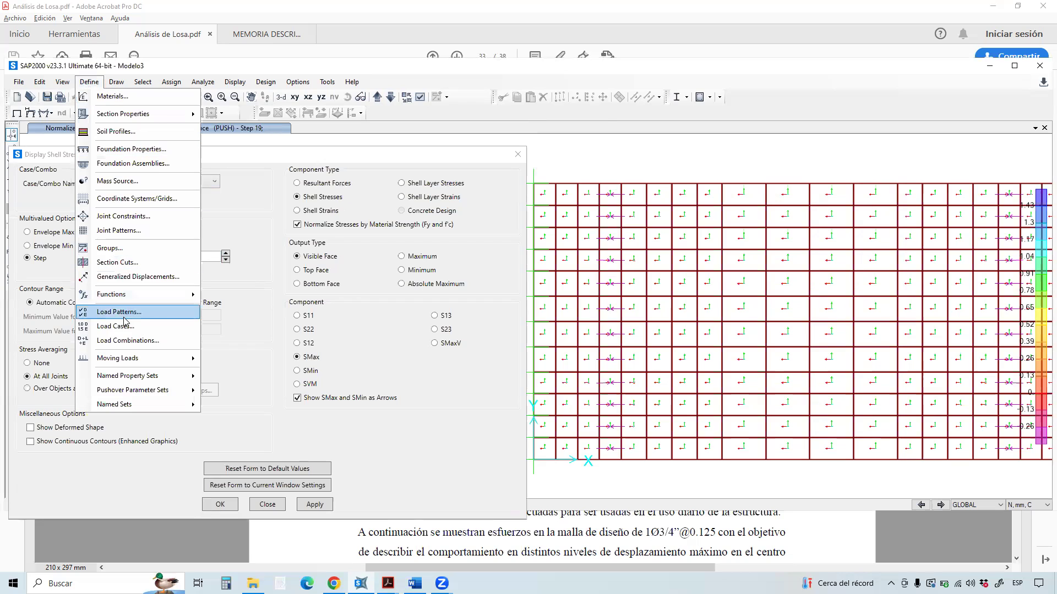
left_click(139, 331)
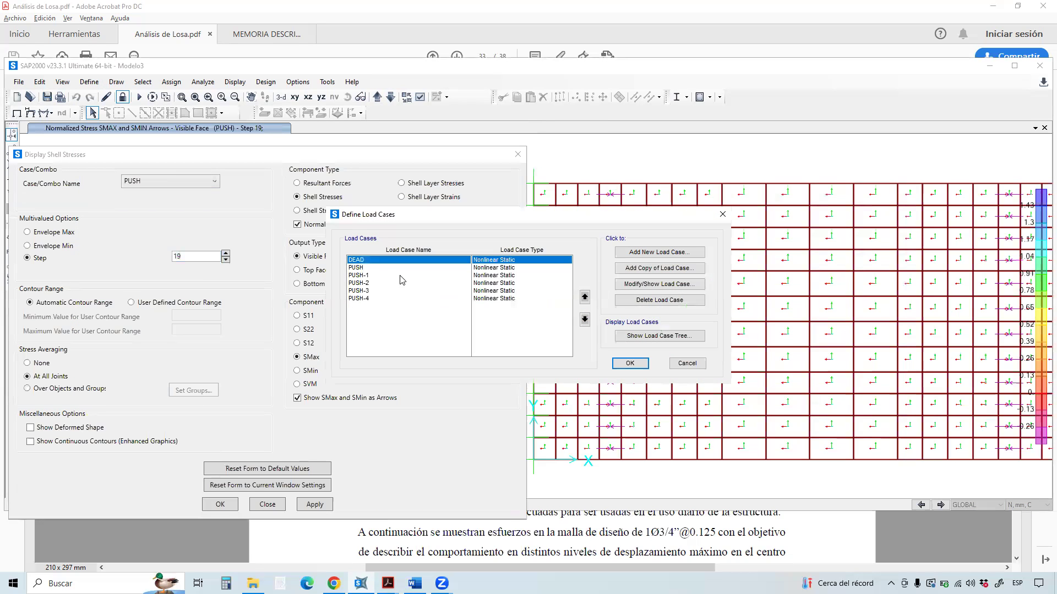
left_click(392, 268)
left_click(659, 284)
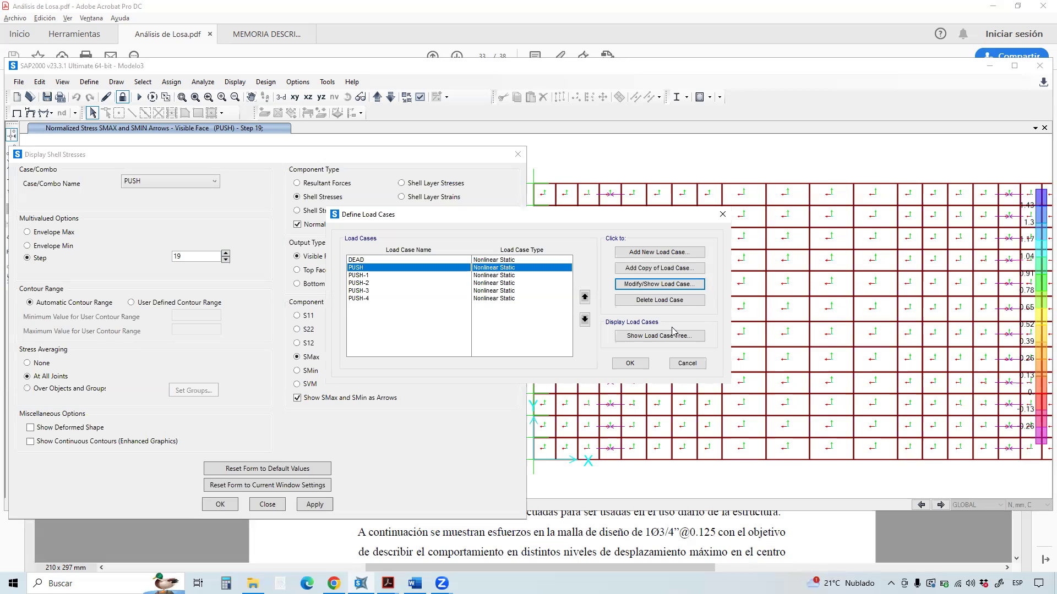
left_click(656, 284)
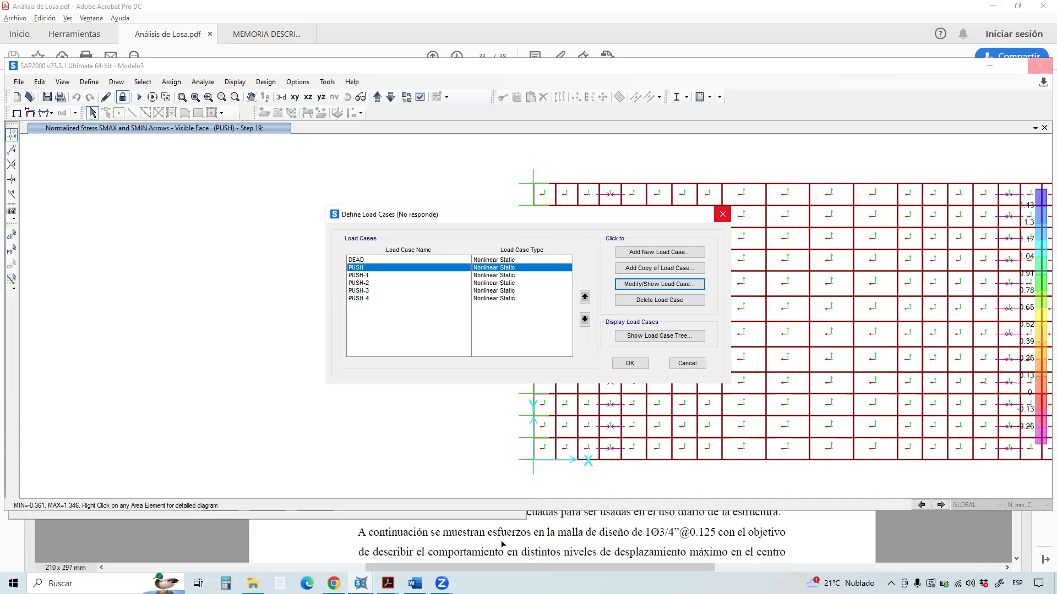
Switch to the Análisis de Losa.pdf report in Acrobat and show the slab reinforcement drawing on page 37 at full page width.
left_click(409, 532)
scroll(507, 282, "up", 6)
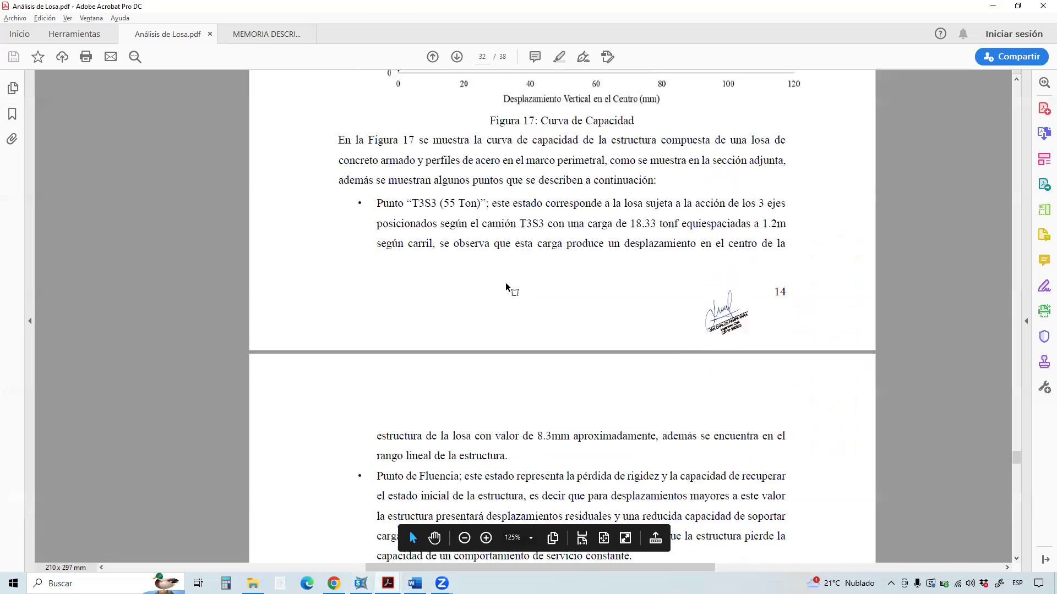
left_click(464, 538)
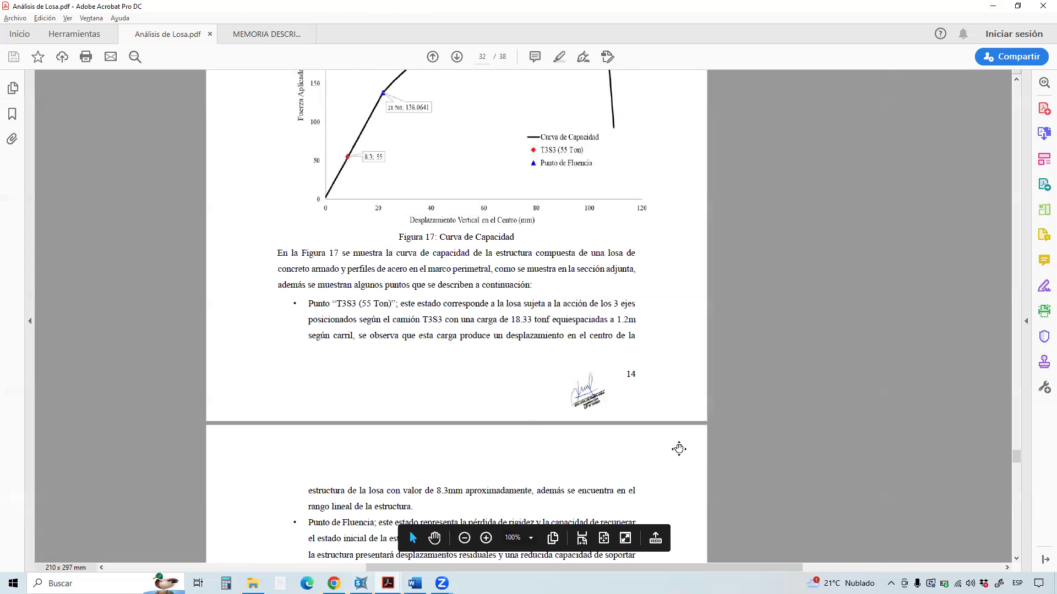
scroll(680, 448, "left", 1)
mouse_move(1016, 456)
left_mouse_down()
mouse_move(1013, 532)
mouse_move(1014, 514)
left_mouse_up()
scroll(634, 420, "down", 5)
scroll(634, 420, "up", 4)
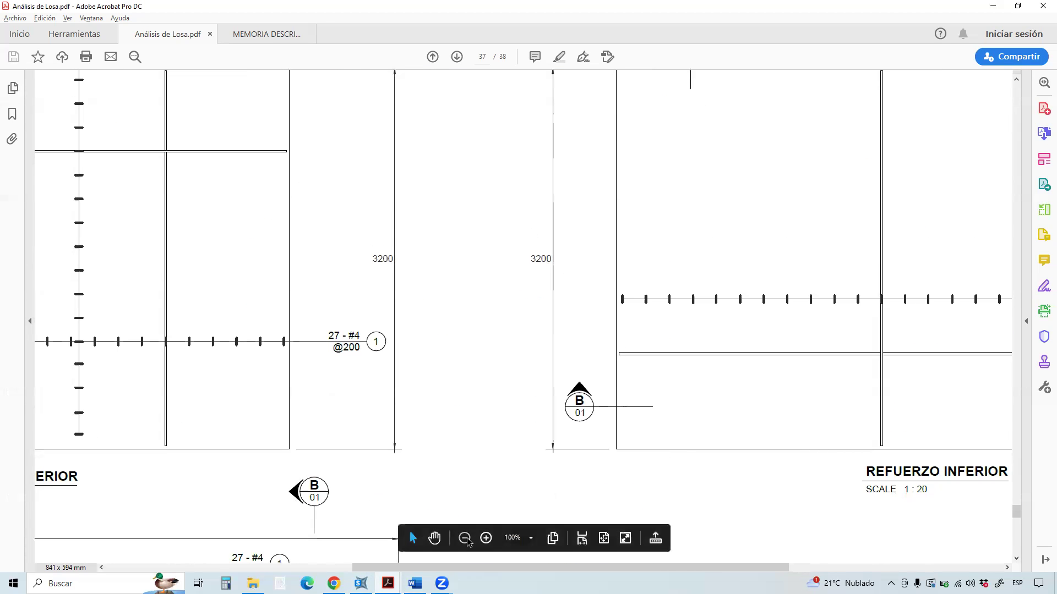
scroll(548, 464, "down", 3)
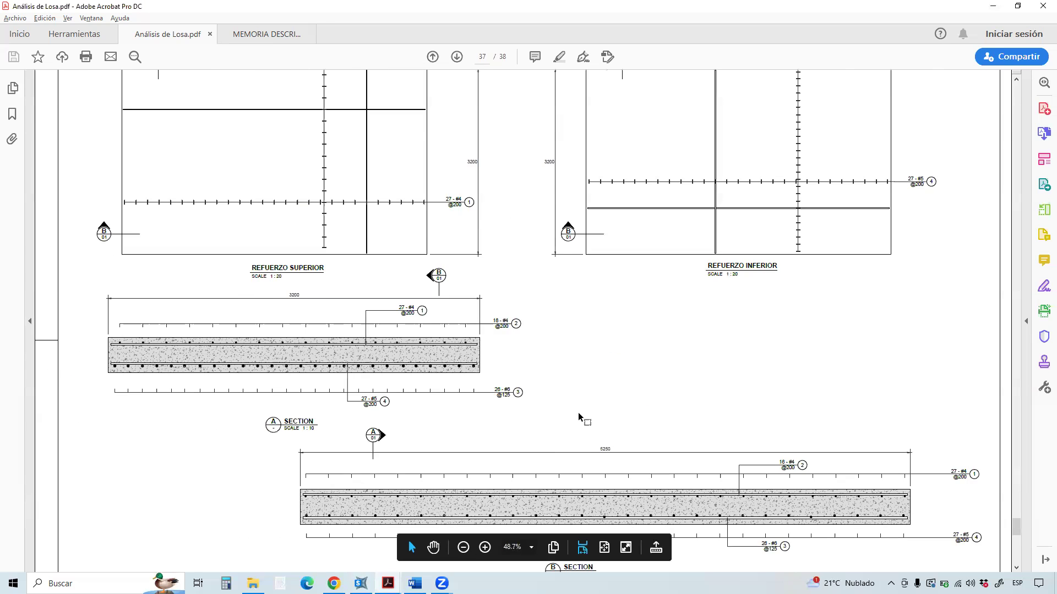
Examine the slab reinforcement plans and sections A and B on page 37, plus the 3D lower and upper mesh views on page 38.
scroll(579, 418, "up", 3)
scroll(578, 417, "down", 5)
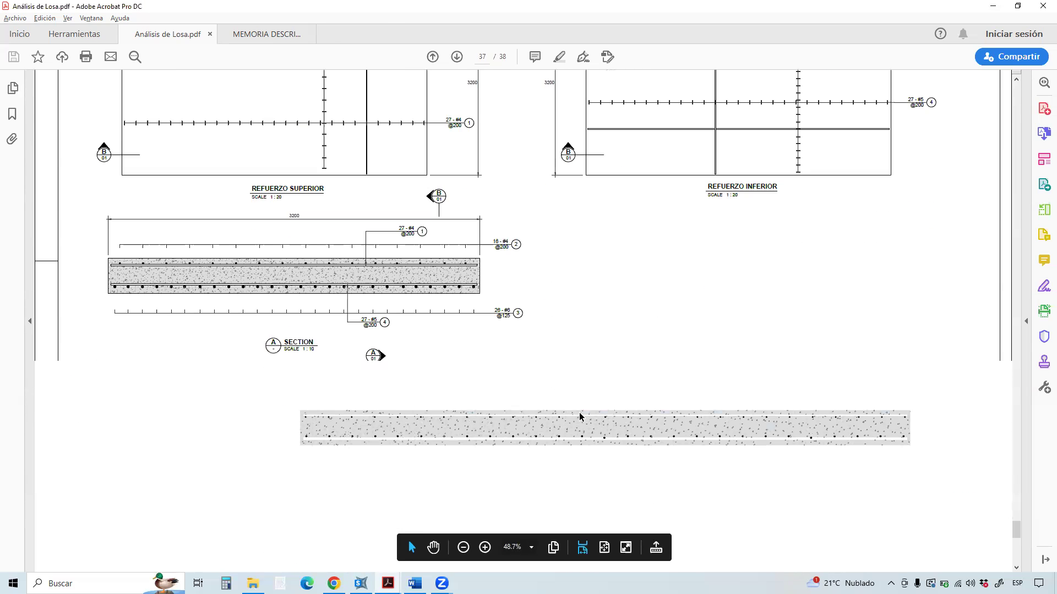
scroll(580, 402, "down", 10)
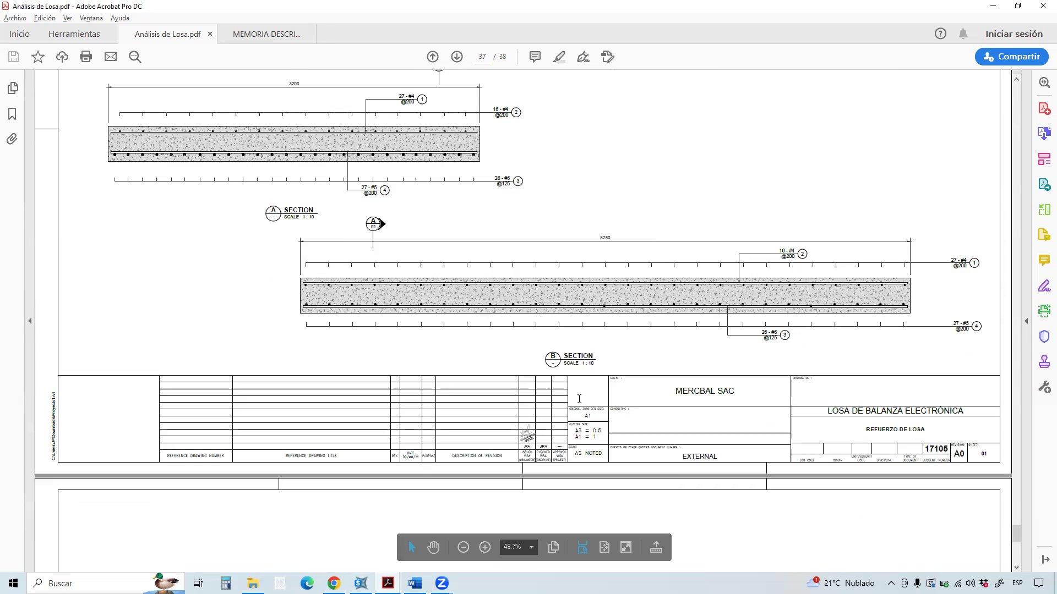
scroll(581, 391, "down", 2)
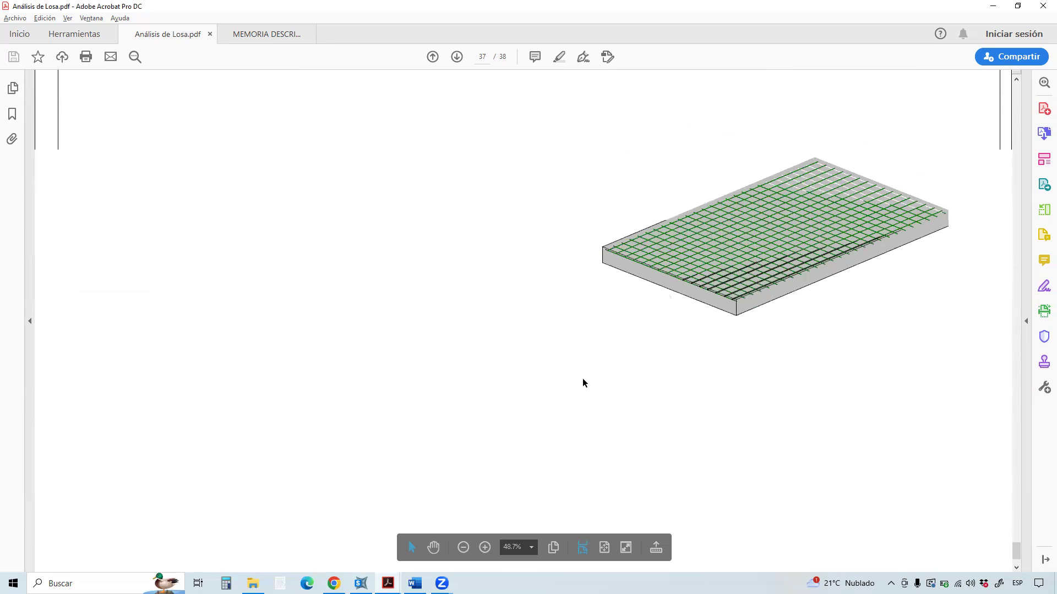
scroll(575, 258, "down", 2)
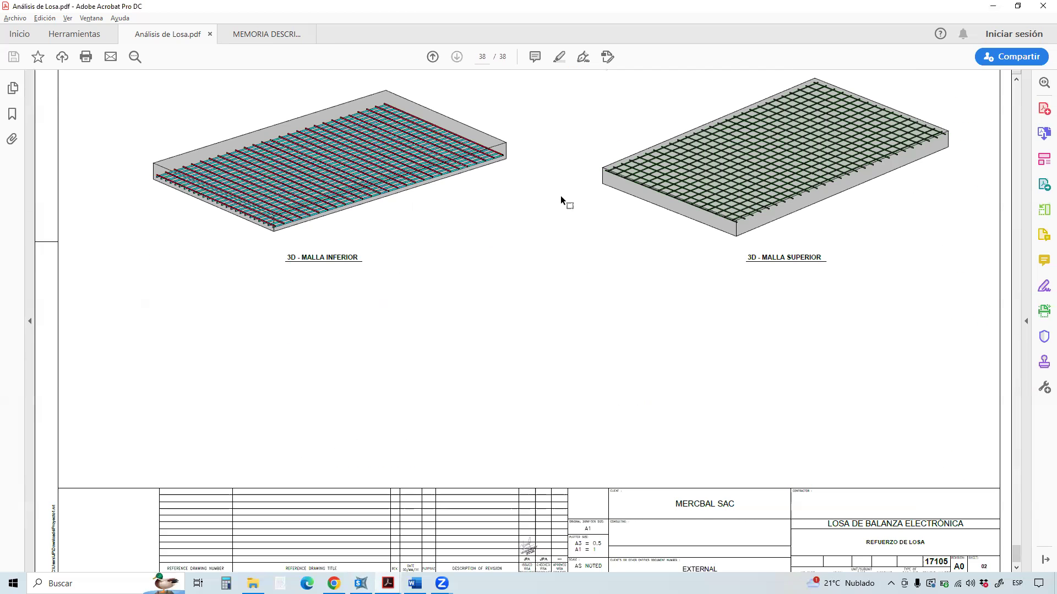
scroll(561, 192, "up", 2)
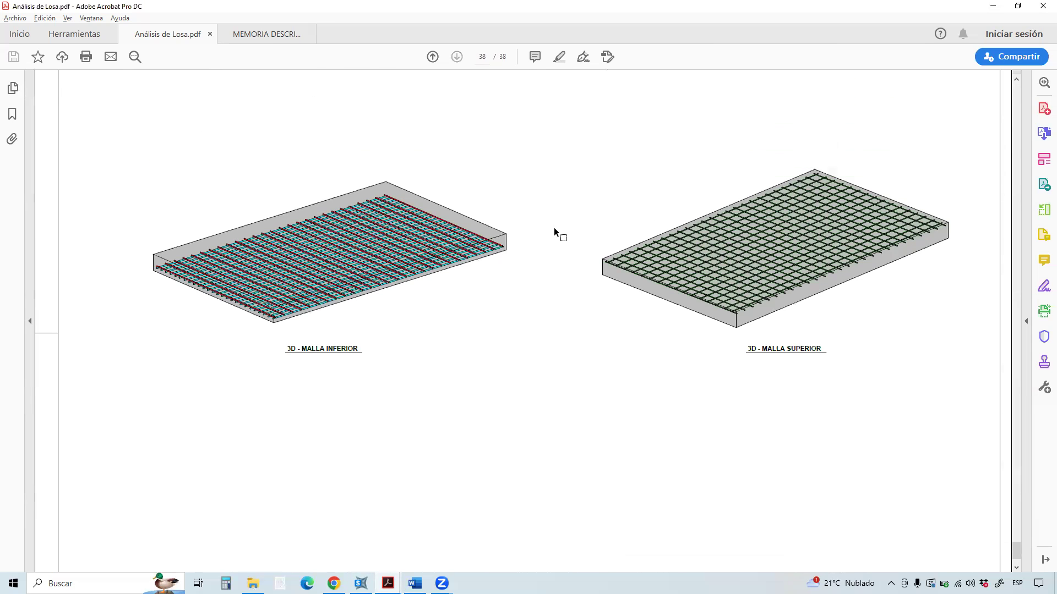
scroll(554, 229, "up", 1)
scroll(554, 227, "up", 5)
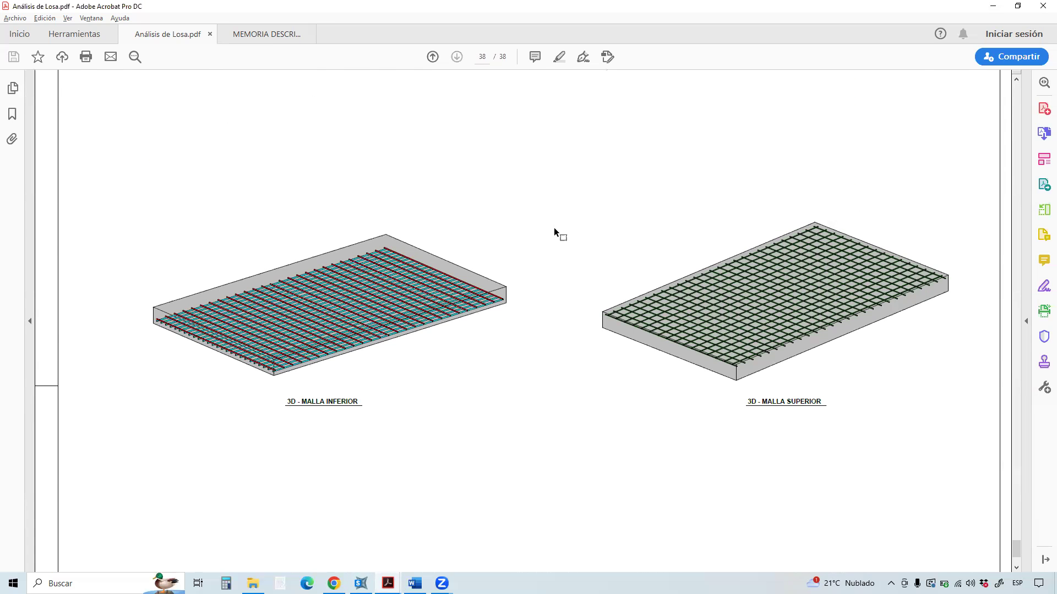
scroll(555, 231, "up", 10)
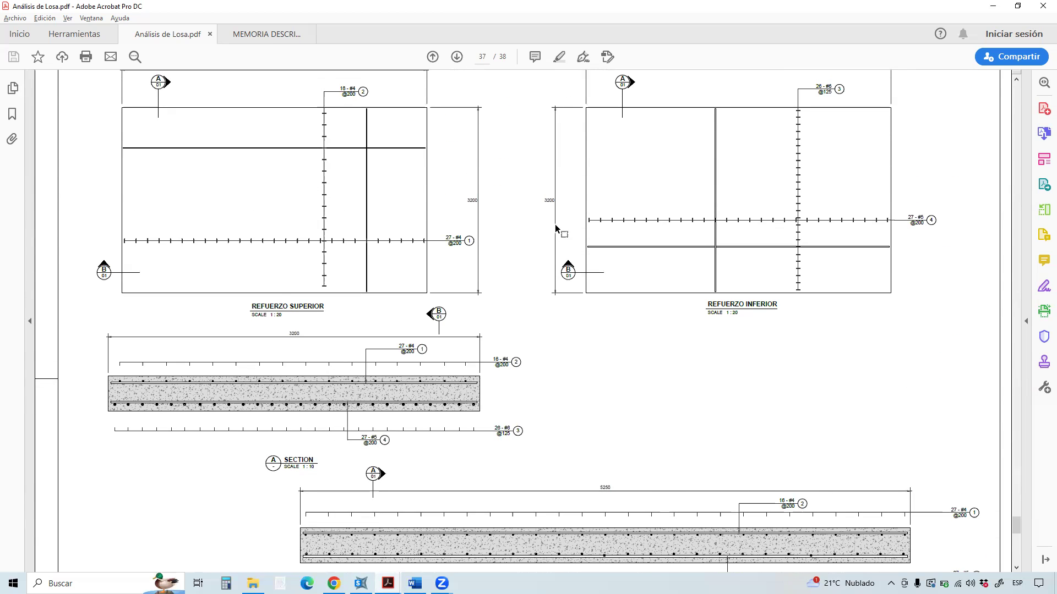
scroll(555, 226, "down", 2)
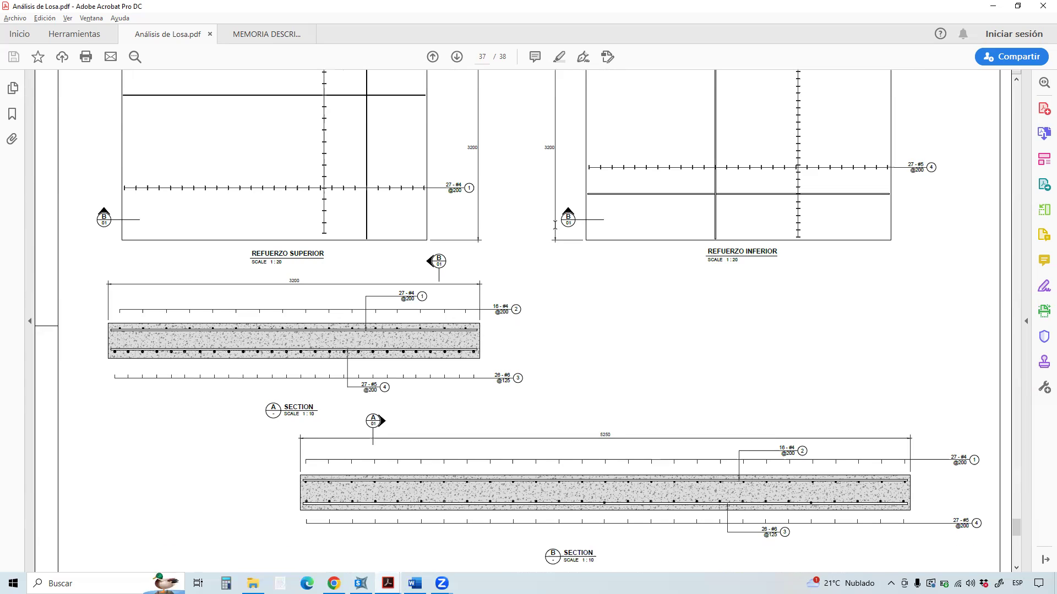